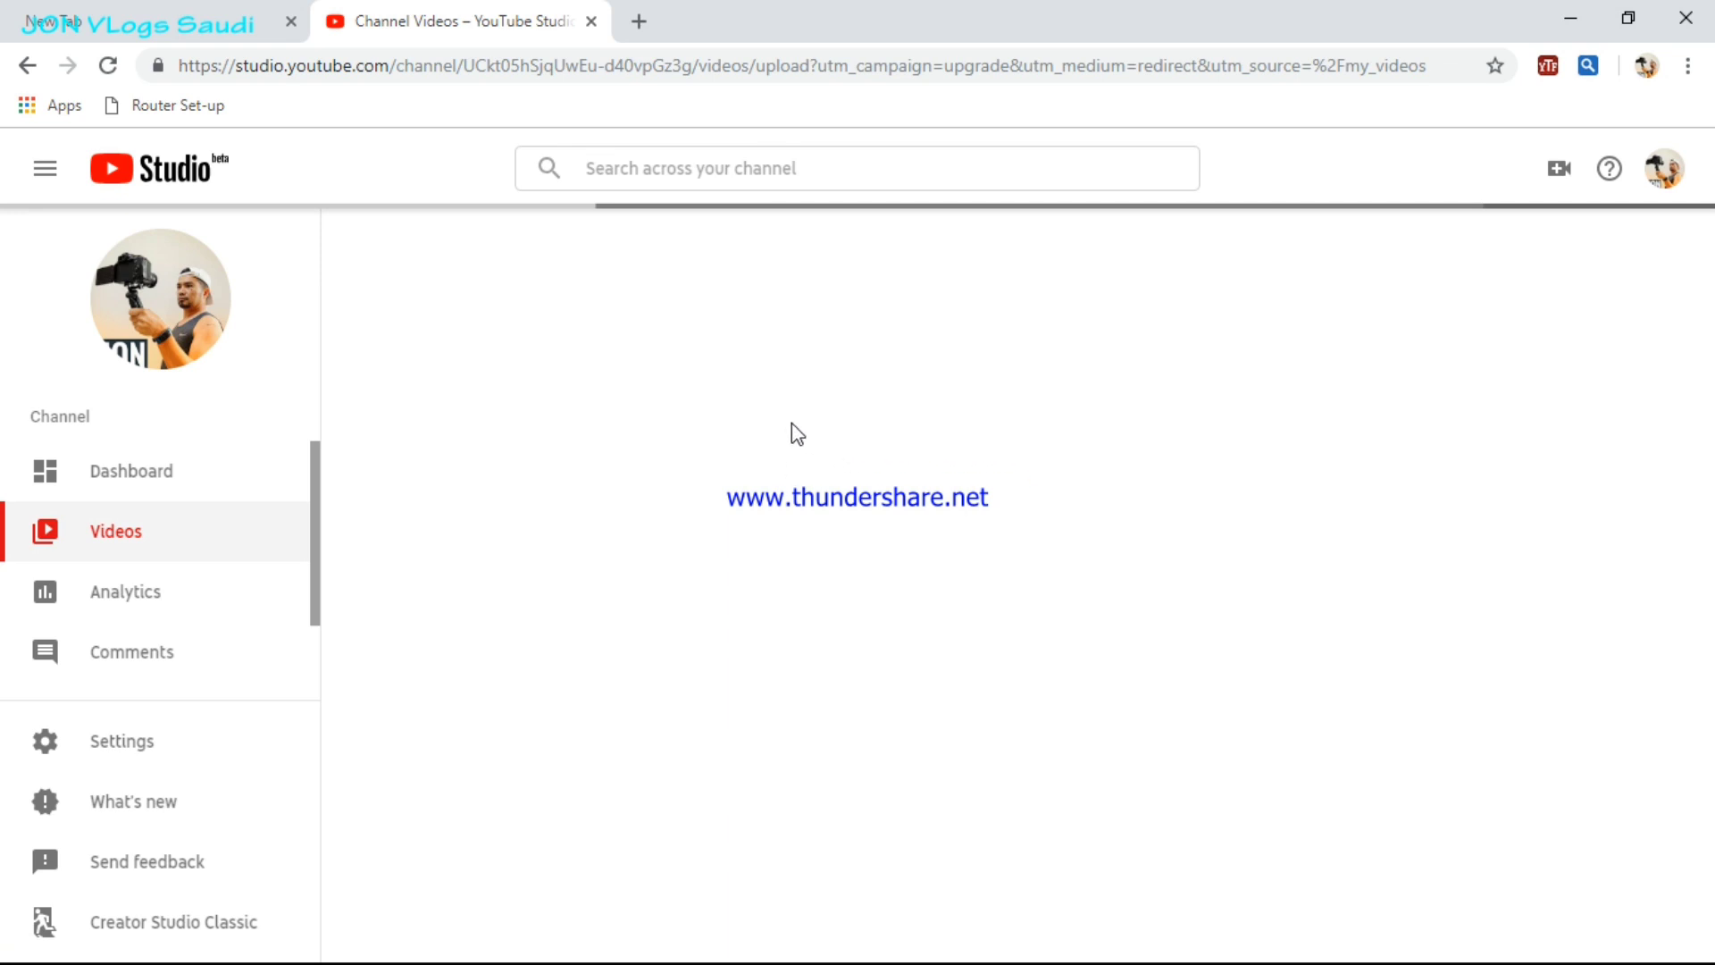
# Find the uploaded video "He Quits Smoking and Start Running" in the channel's video list and open it in the video editor
pyautogui.scroll(-2, 776, 456)
pyautogui.scroll(-2, 775, 463)
pyautogui.scroll(-5, 796, 666)
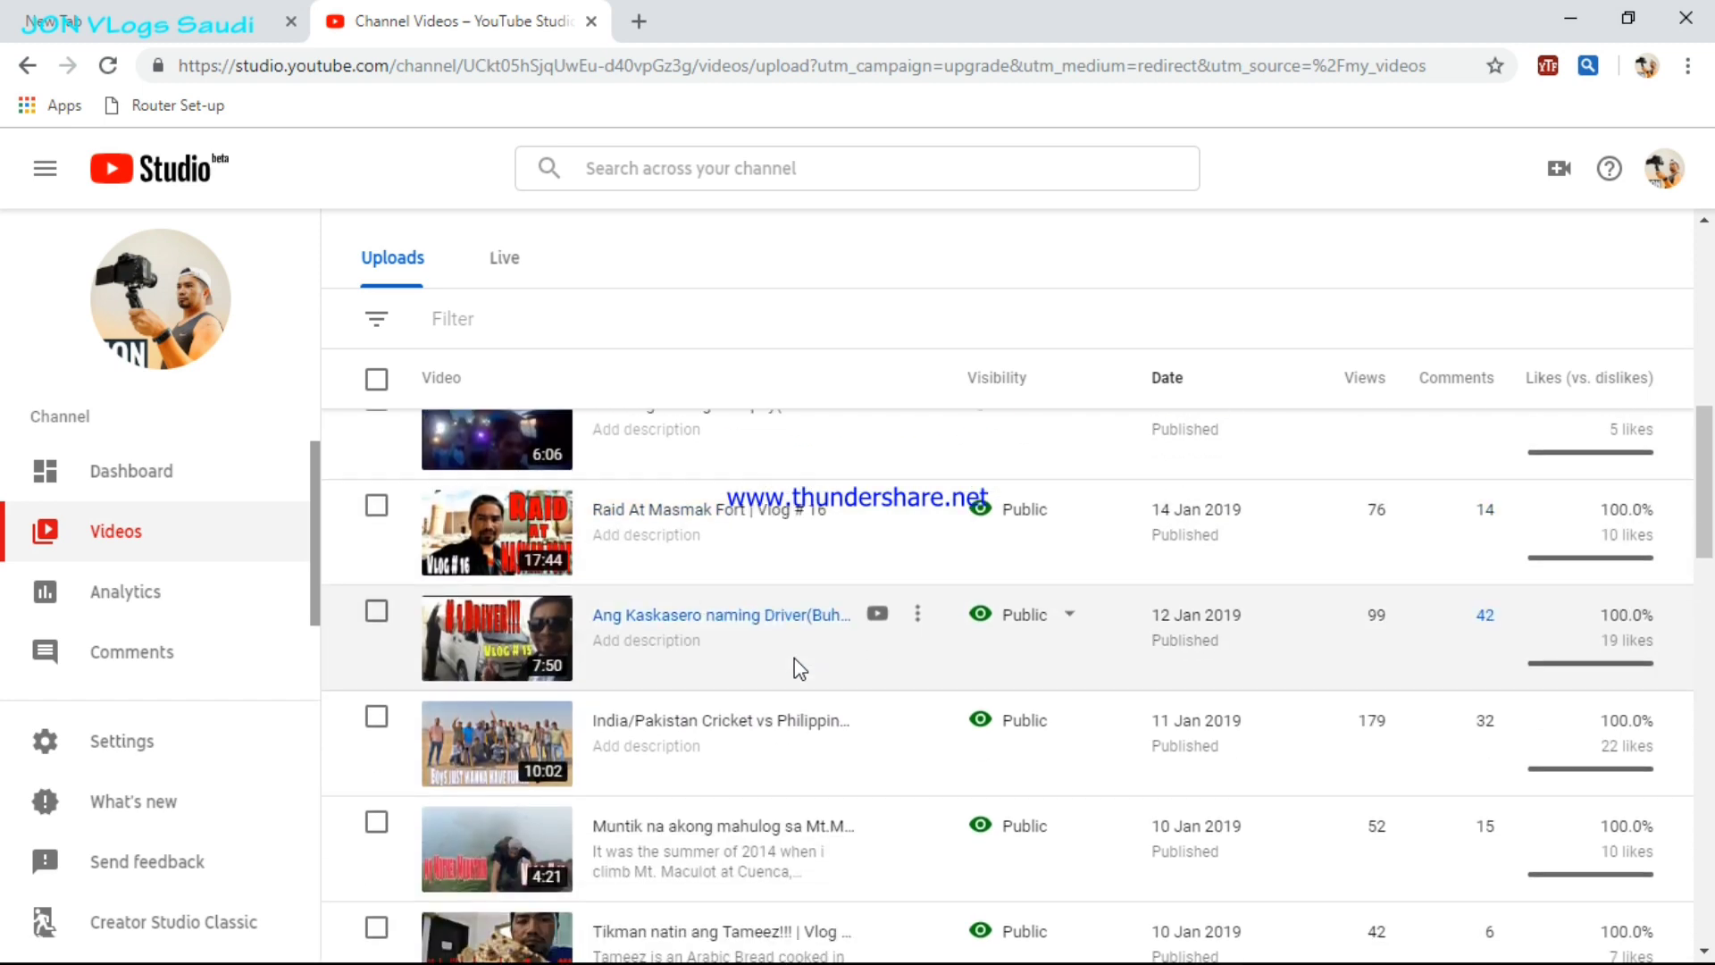
pyautogui.scroll(-10, 800, 668)
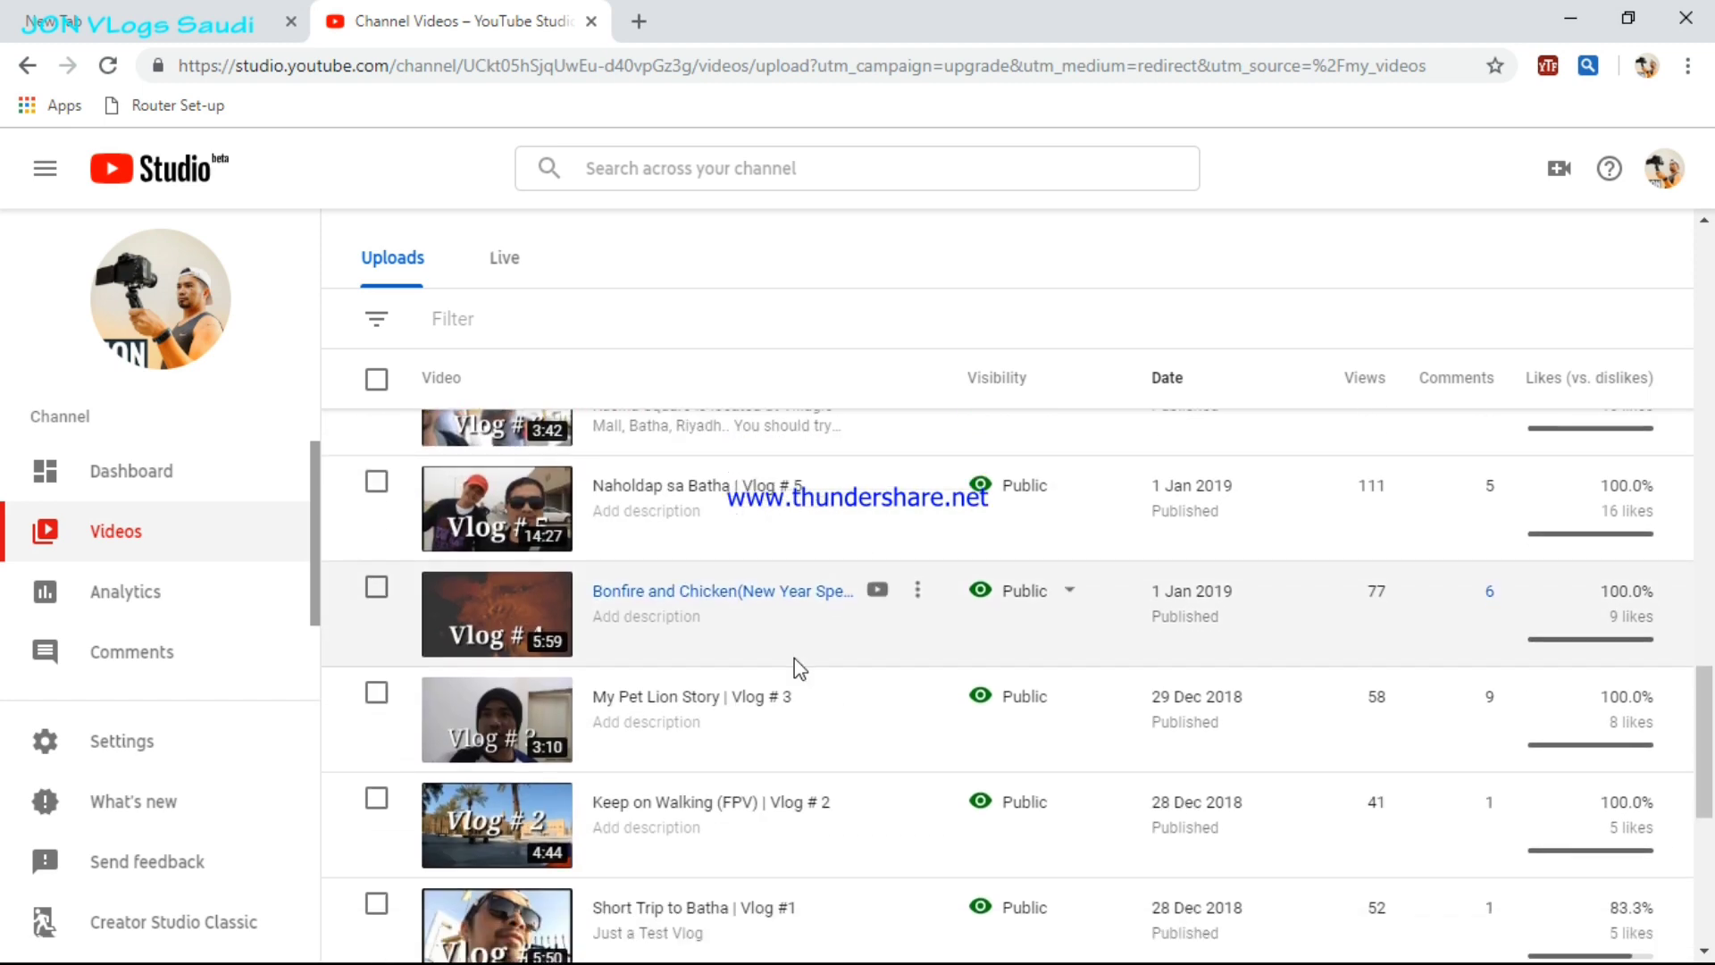
pyautogui.scroll(-6, 800, 668)
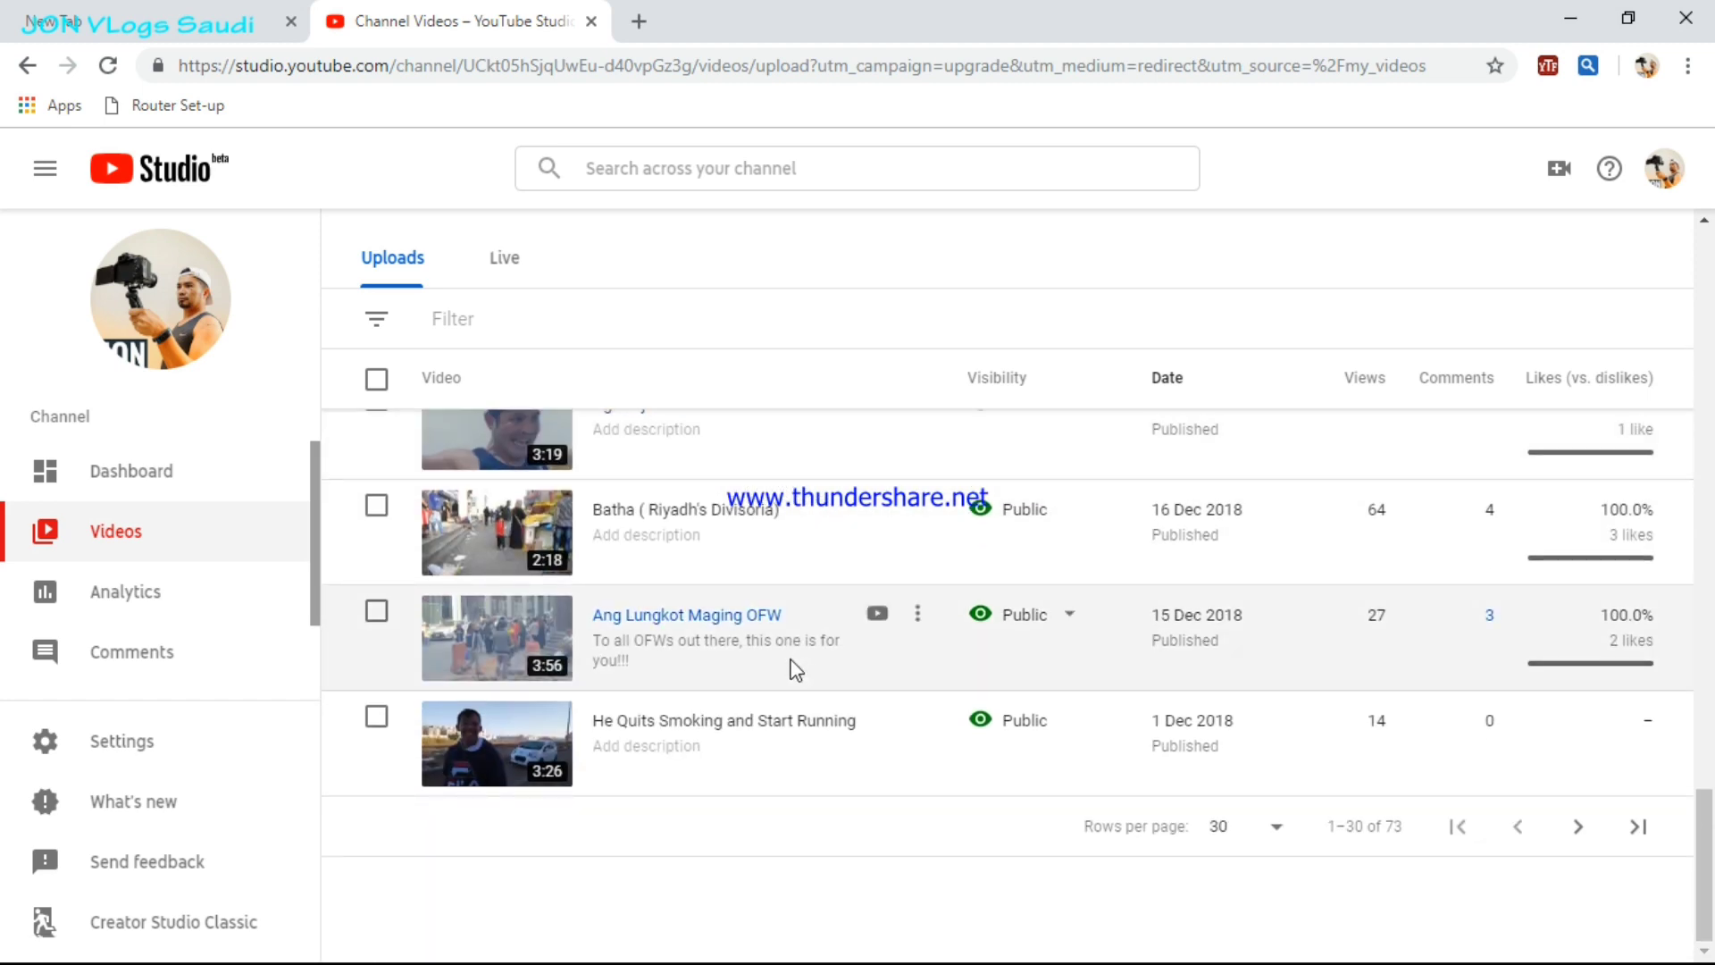
pyautogui.click(666, 723)
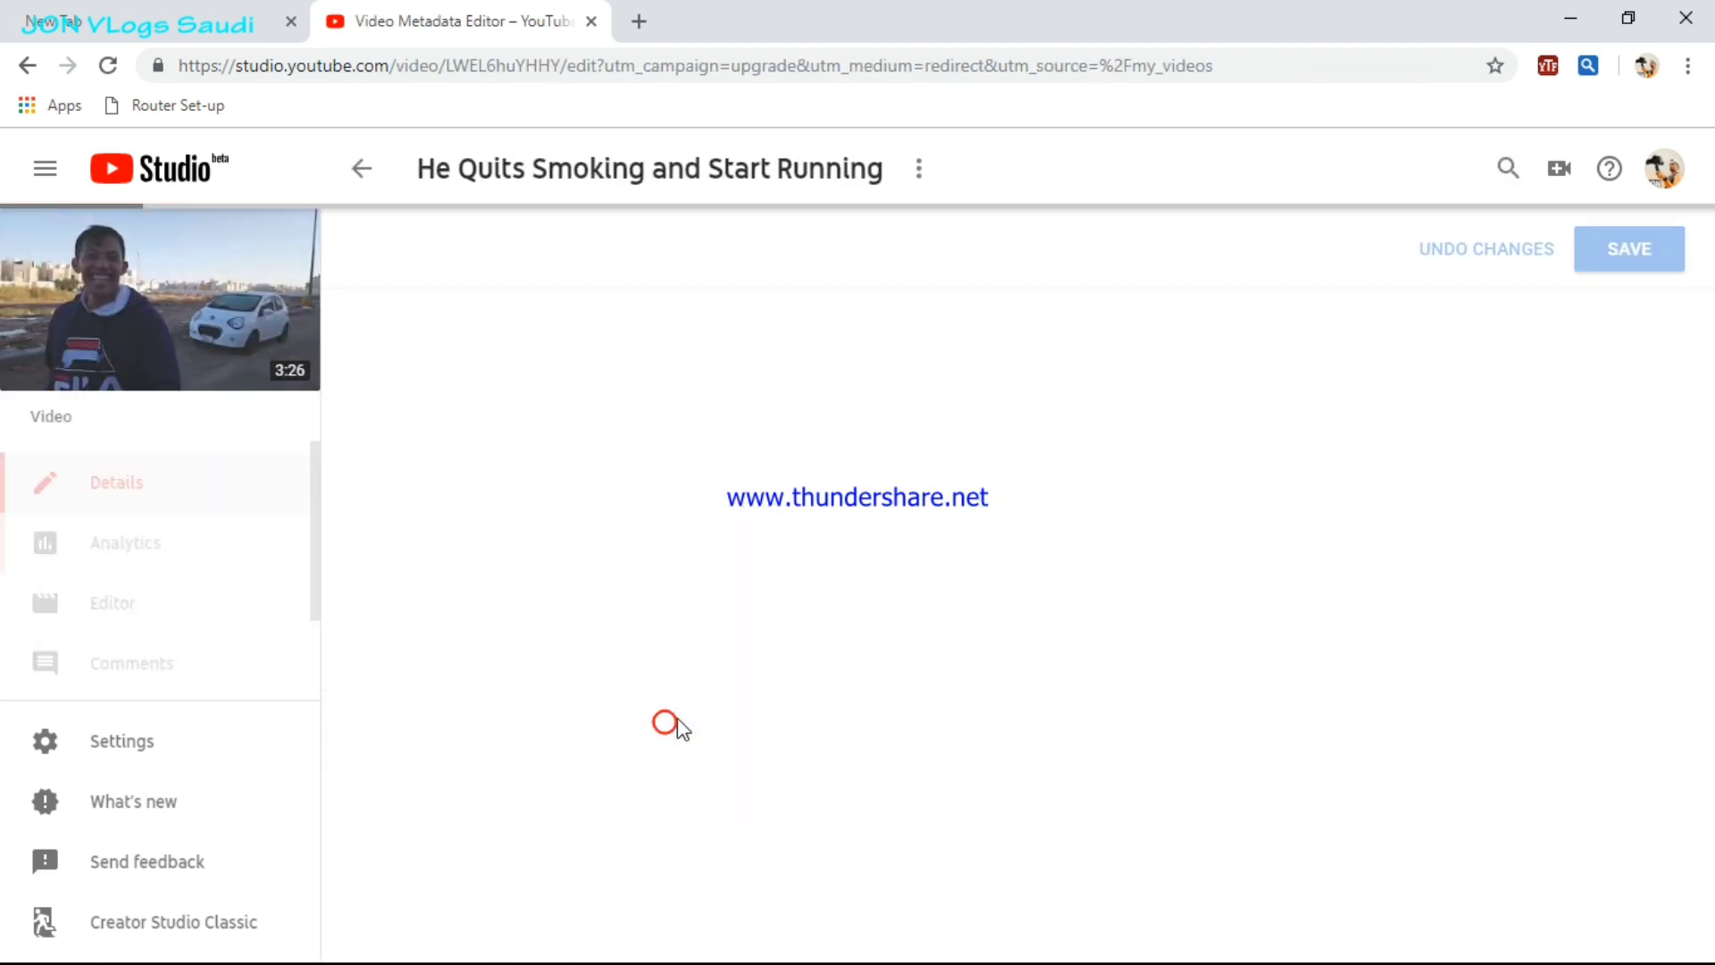
pyautogui.click(472, 598)
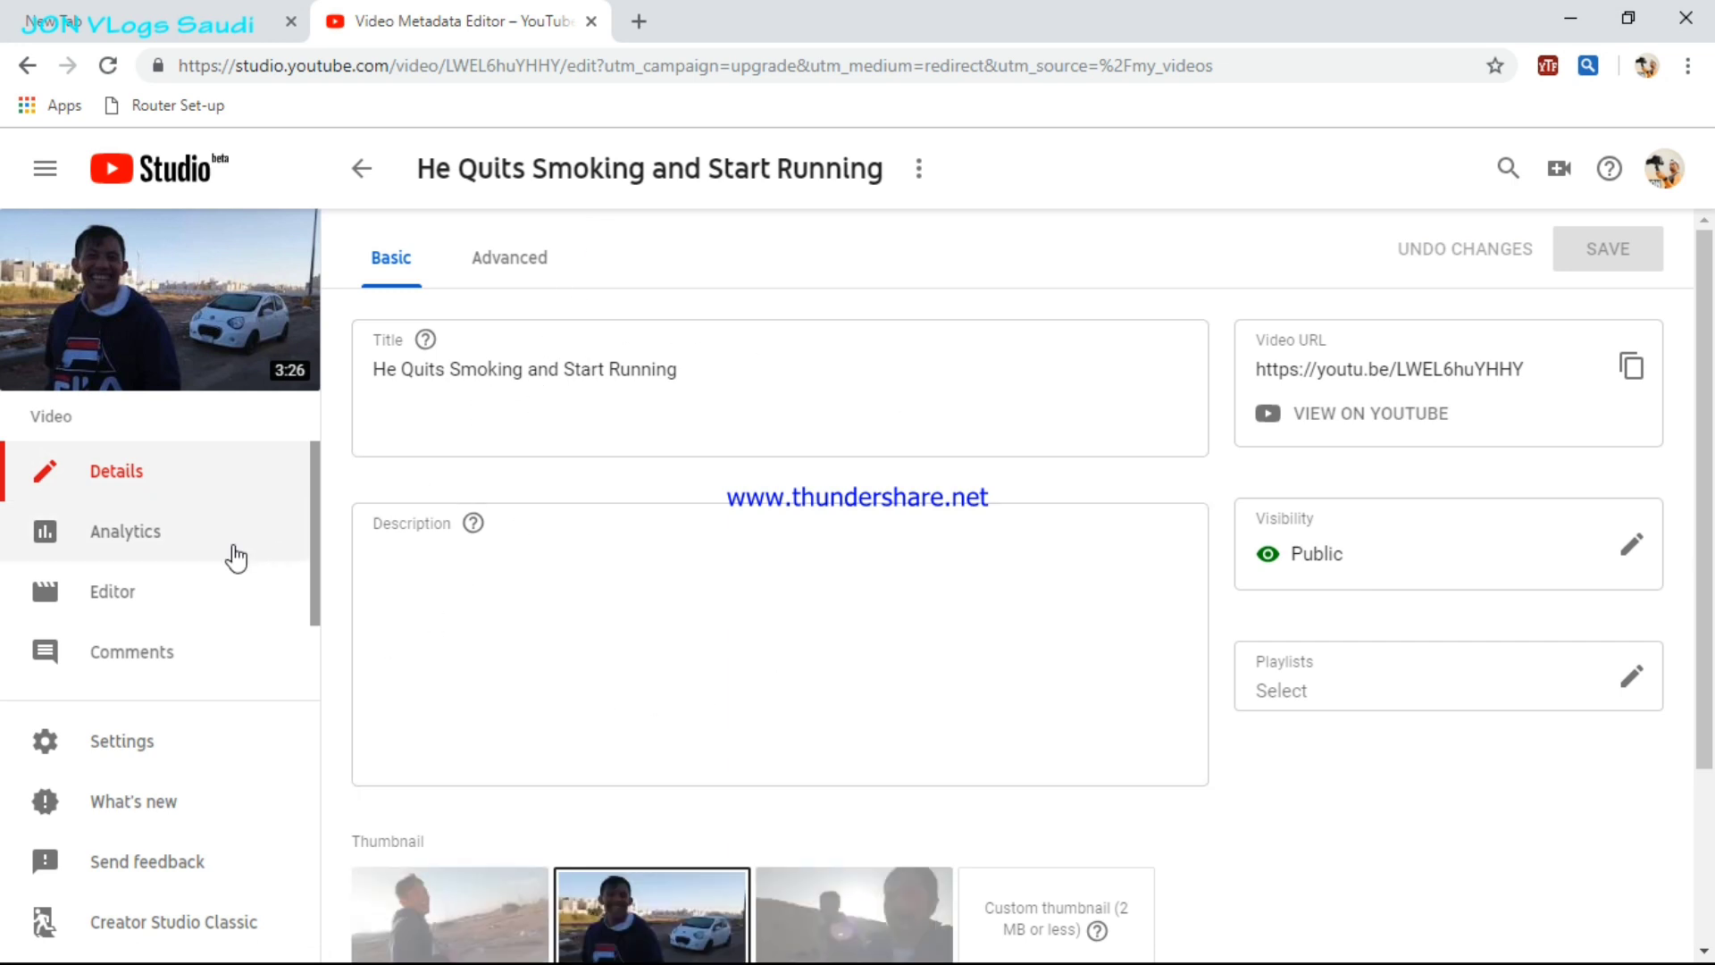
pyautogui.click(110, 608)
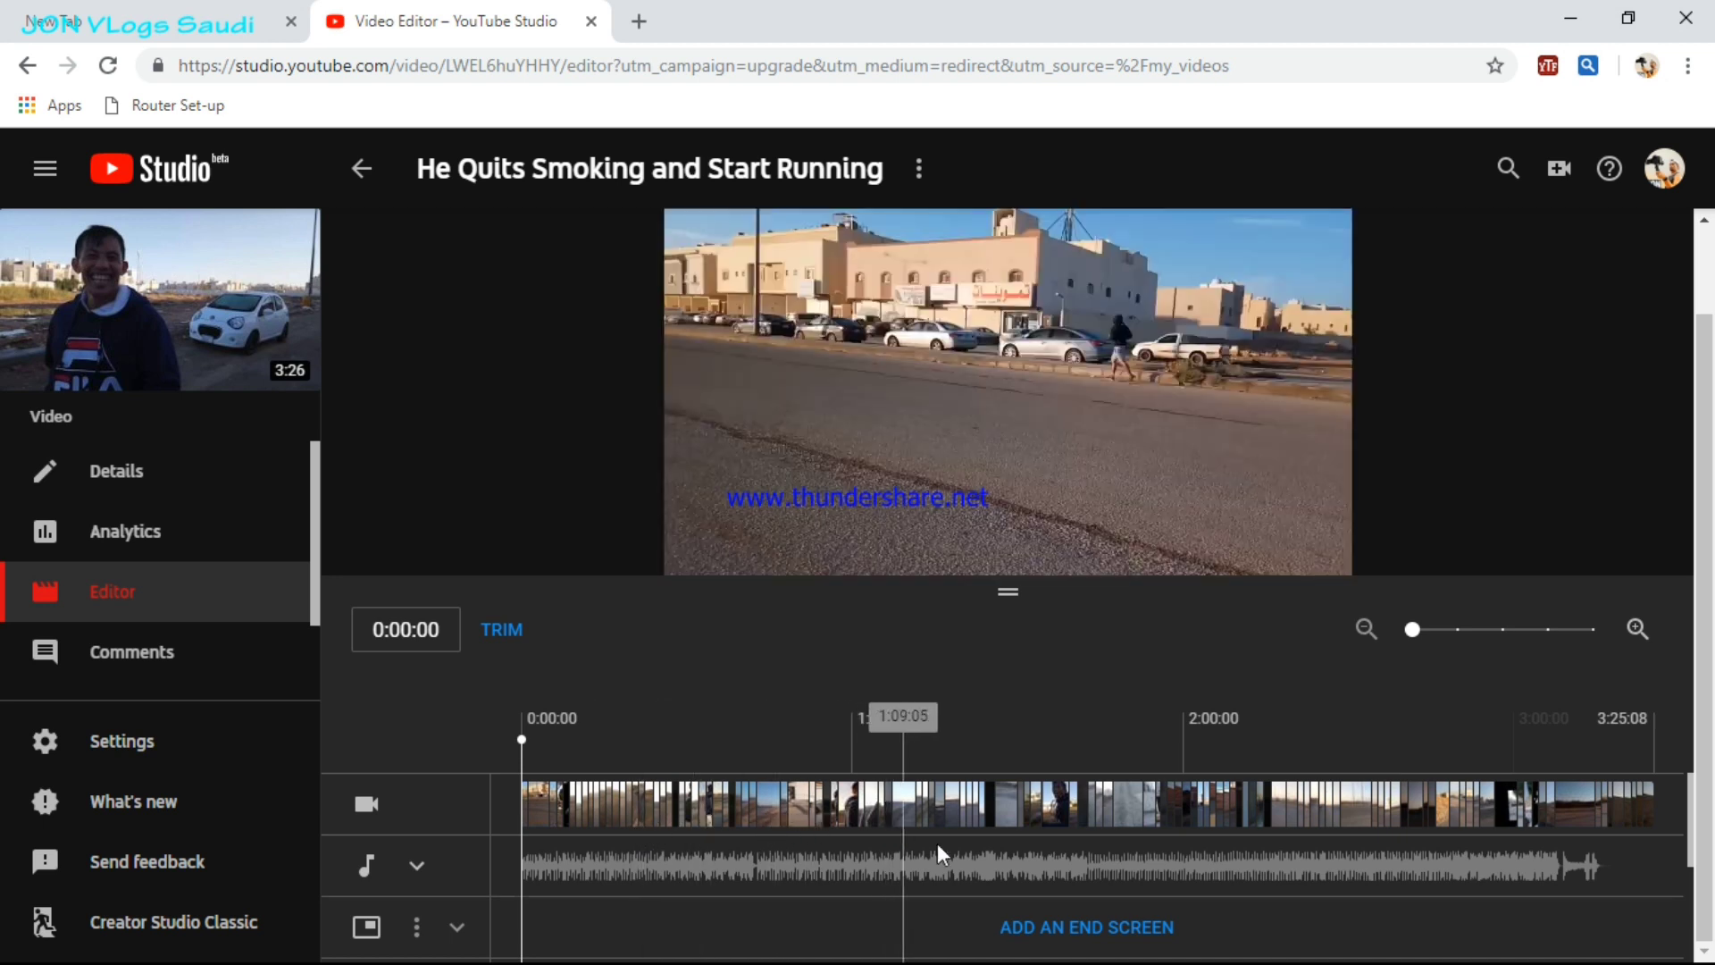
# Split the video at 0:08:27 using the Trim function
pyautogui.moveTo(913, 396)
pyautogui.scroll(-3, 915, 865)
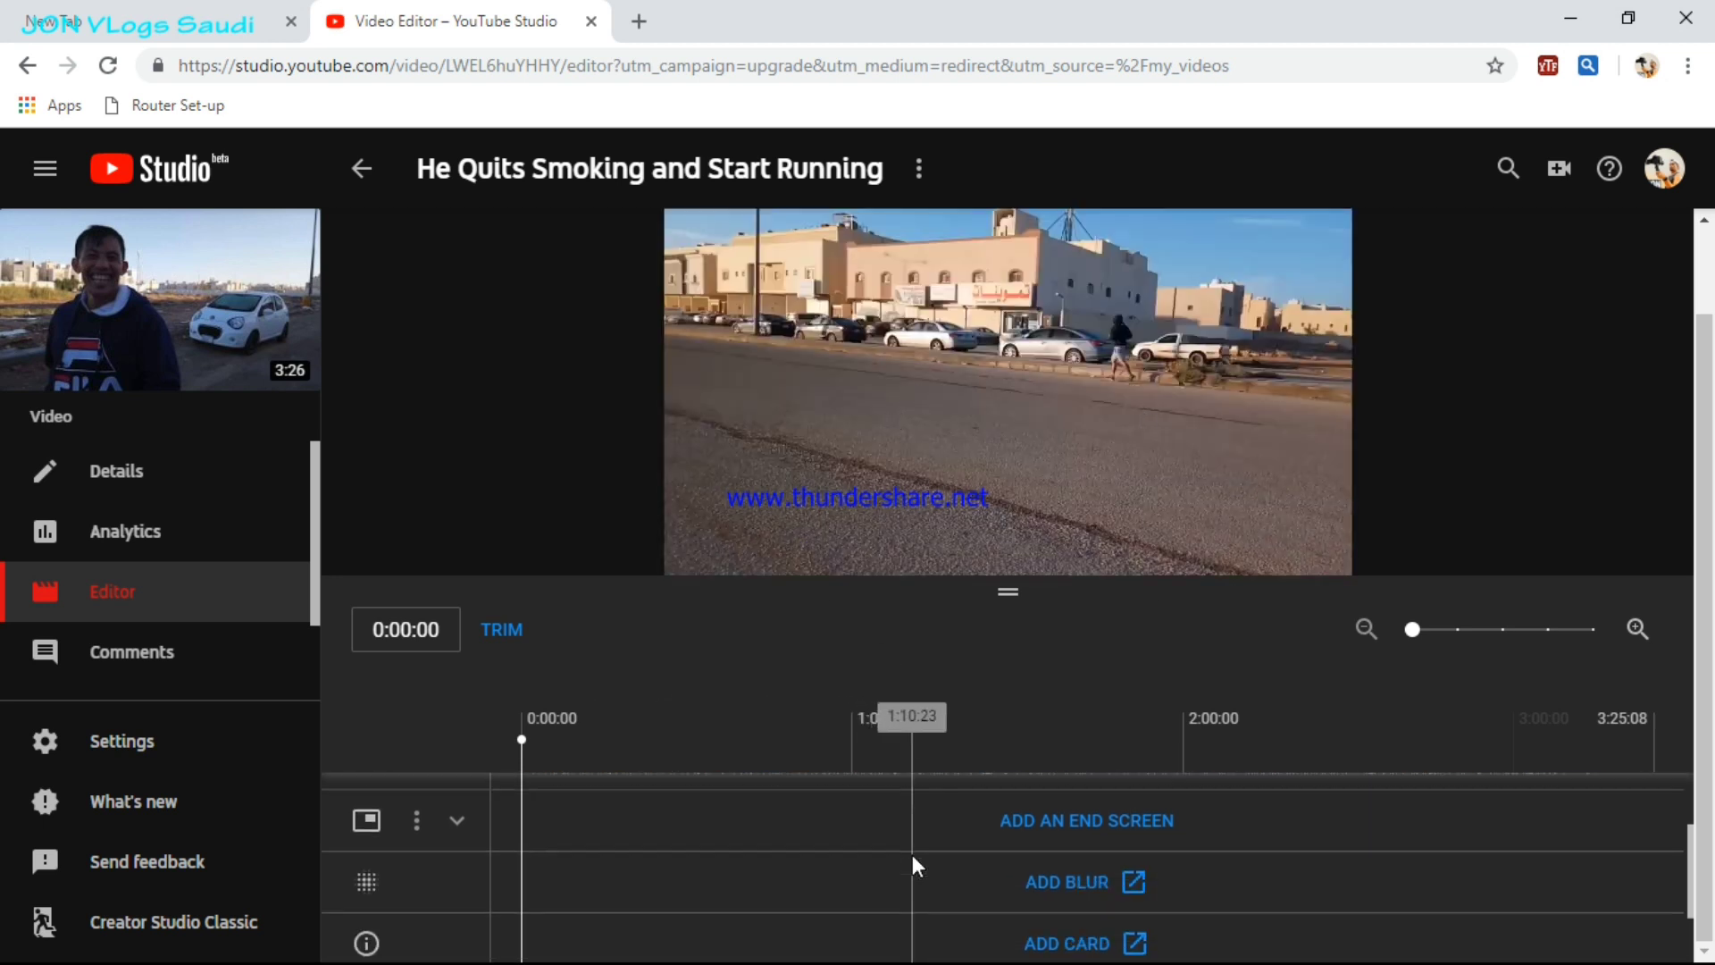
pyautogui.scroll(-2, 1076, 844)
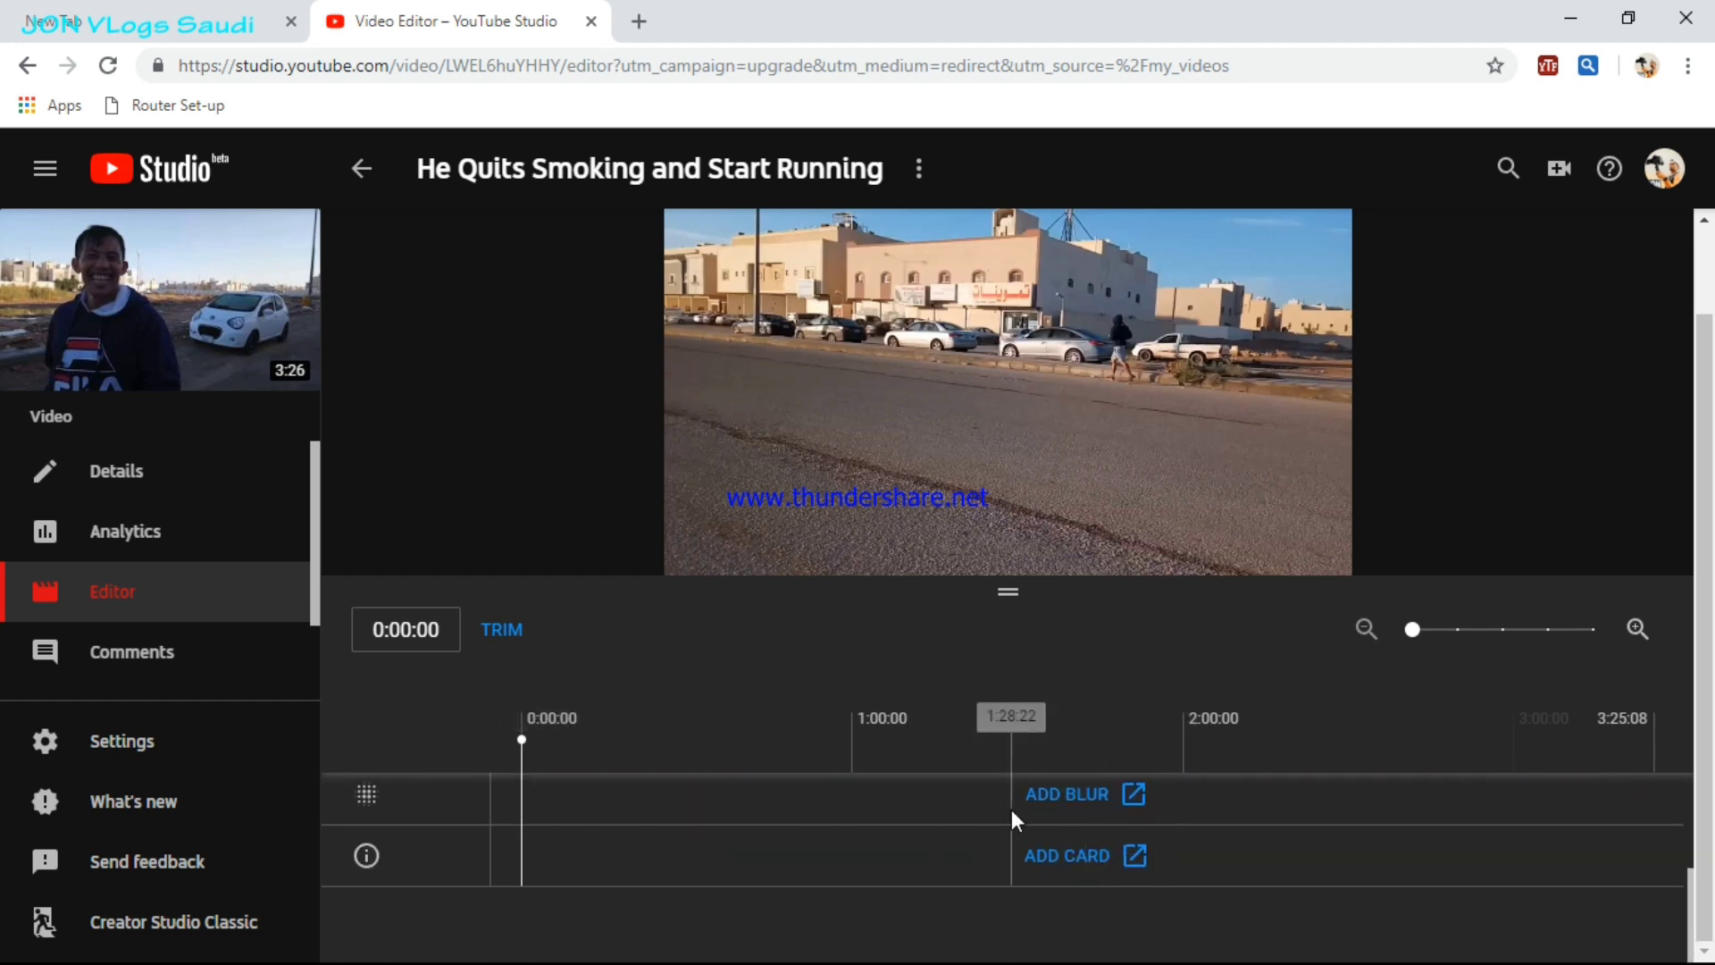
pyautogui.scroll(3, 1028, 822)
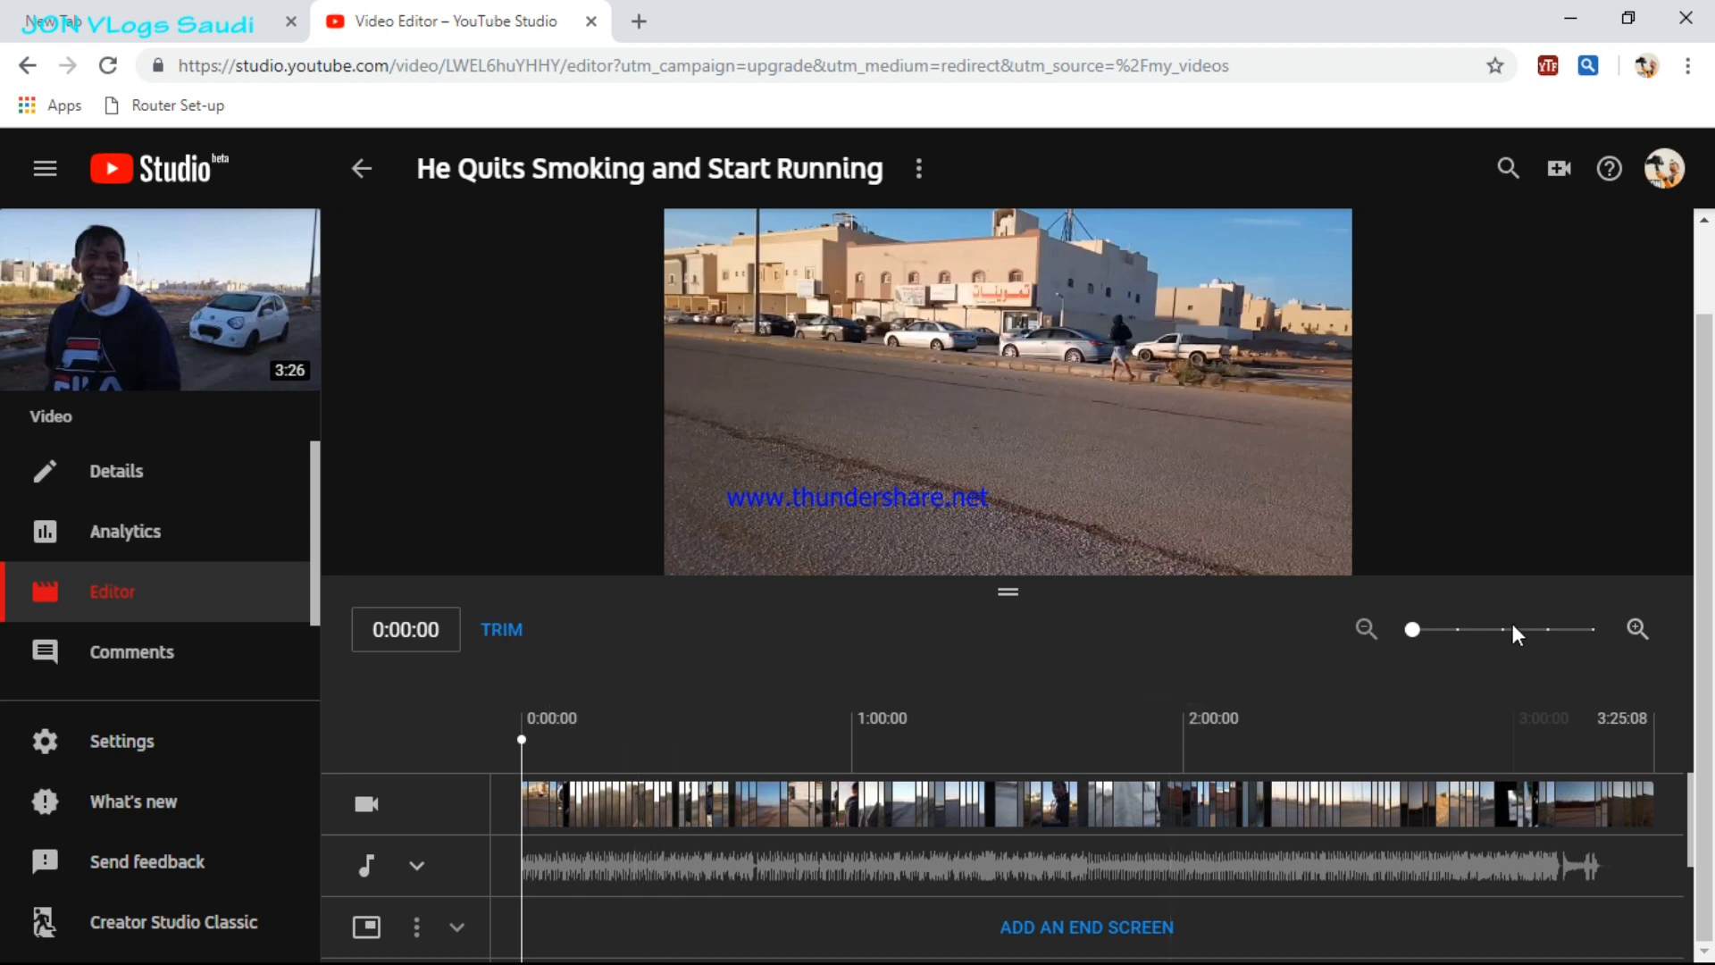
pyautogui.moveTo(1418, 631); pyautogui.dragTo(1495, 637)
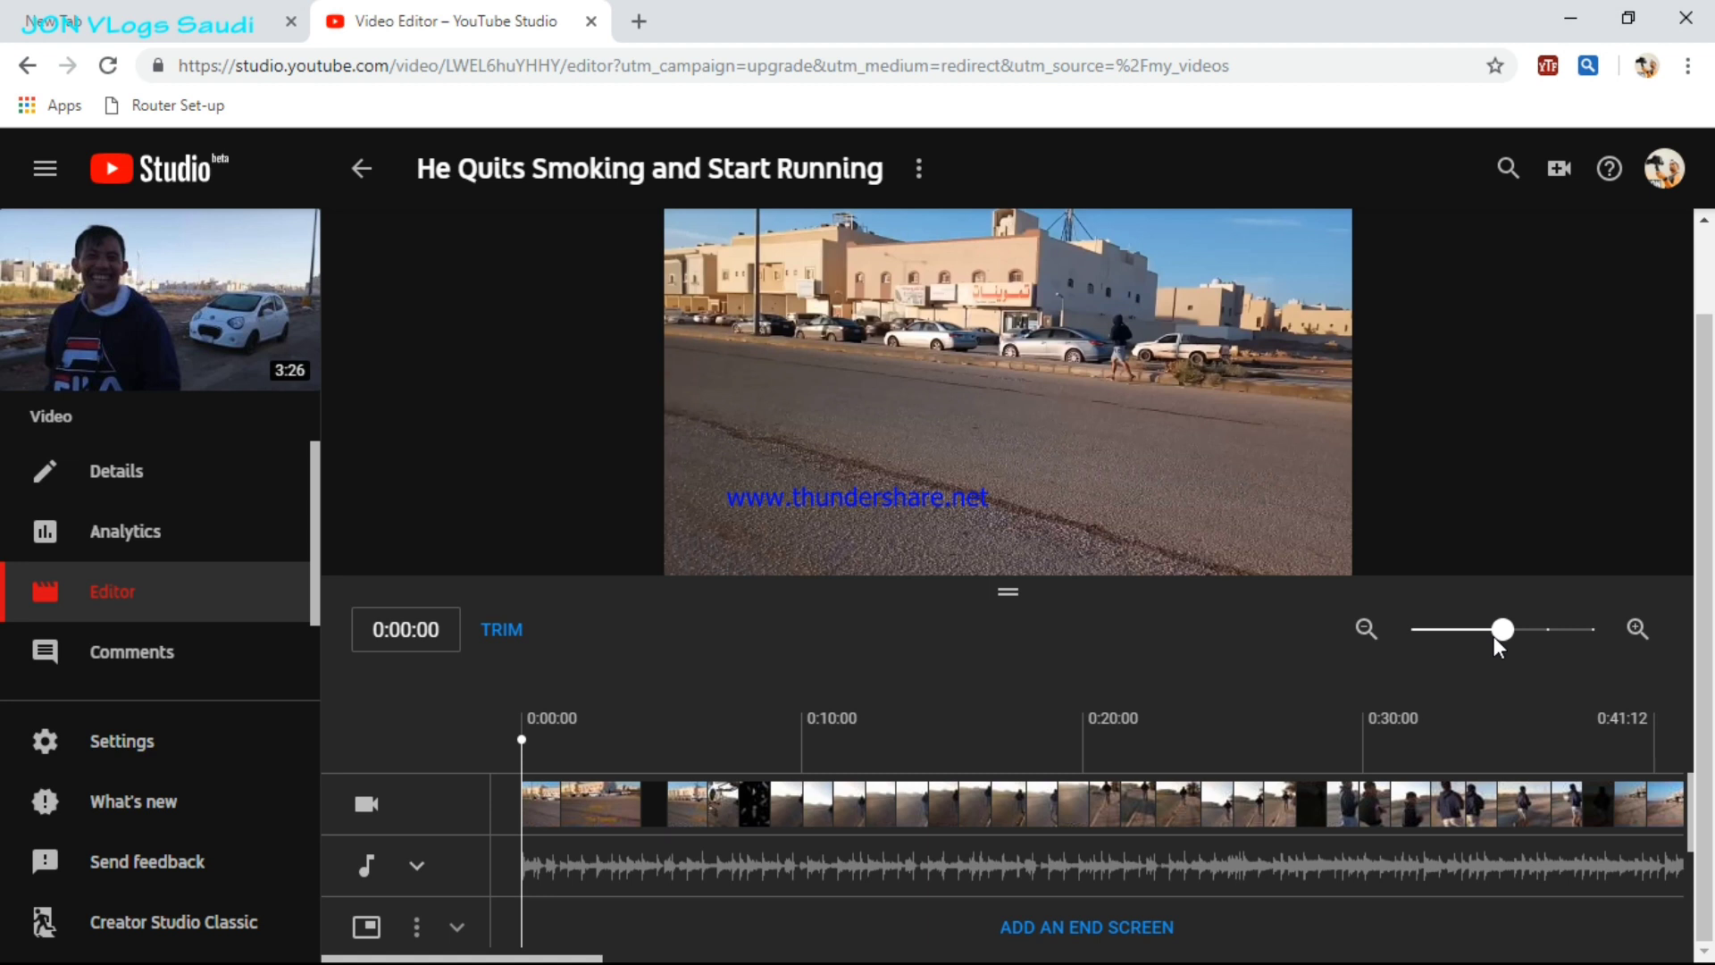
pyautogui.click(775, 809)
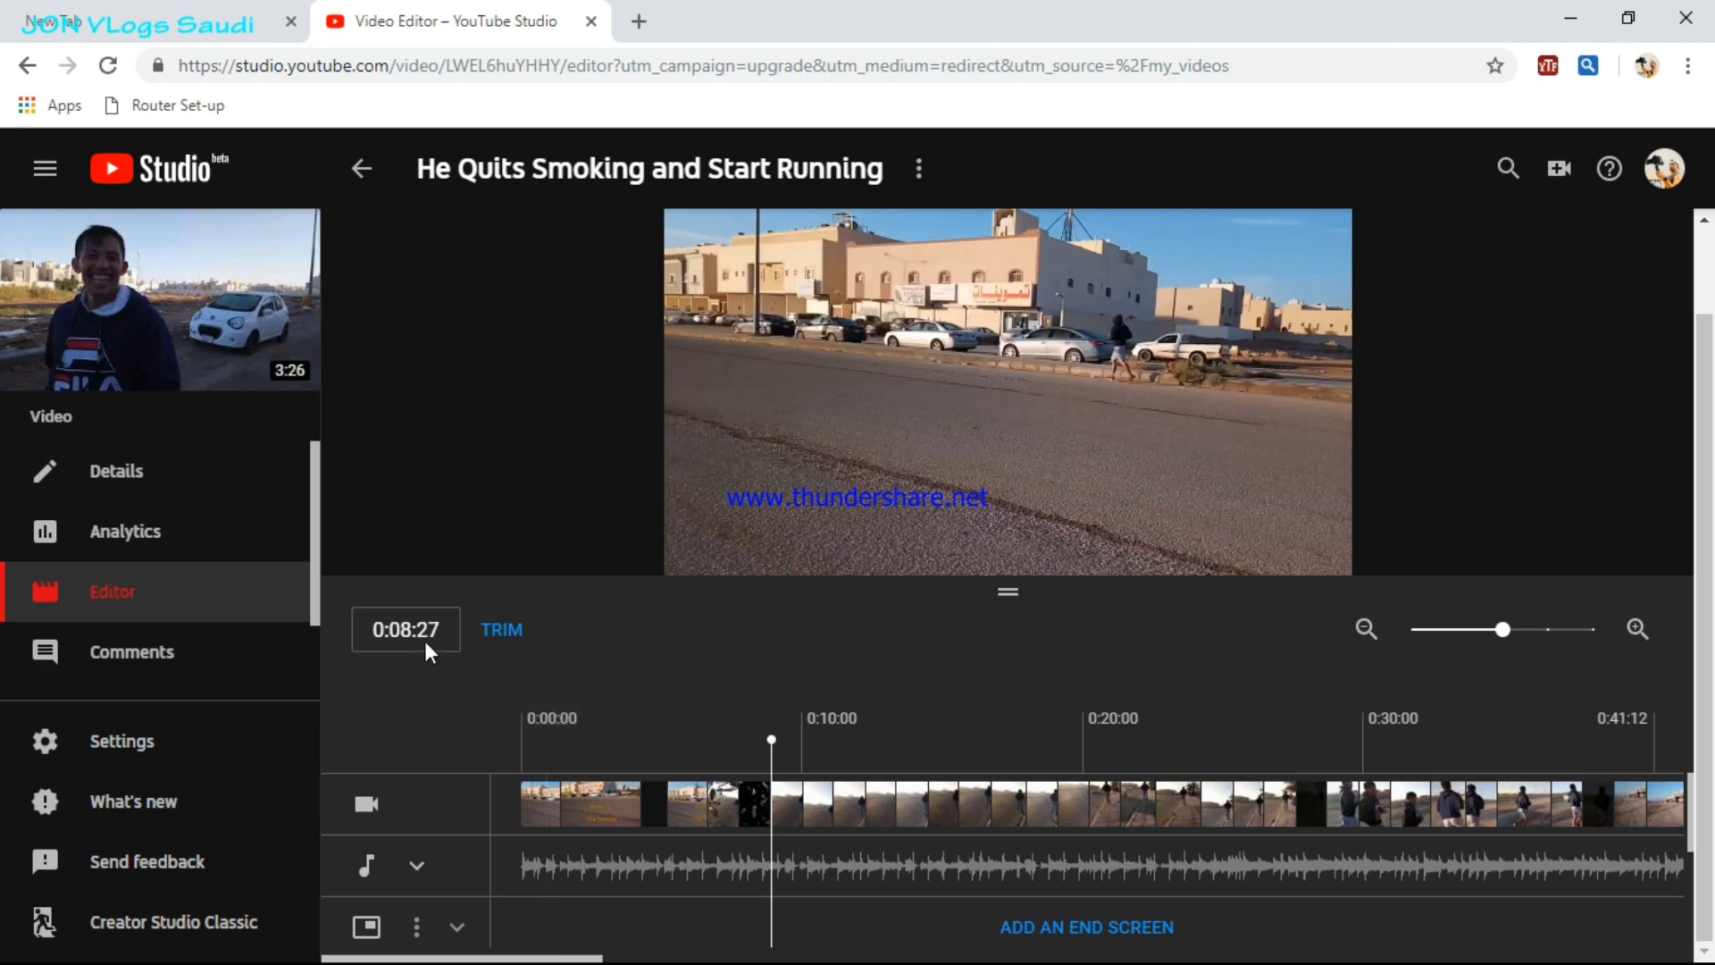
pyautogui.click(502, 632)
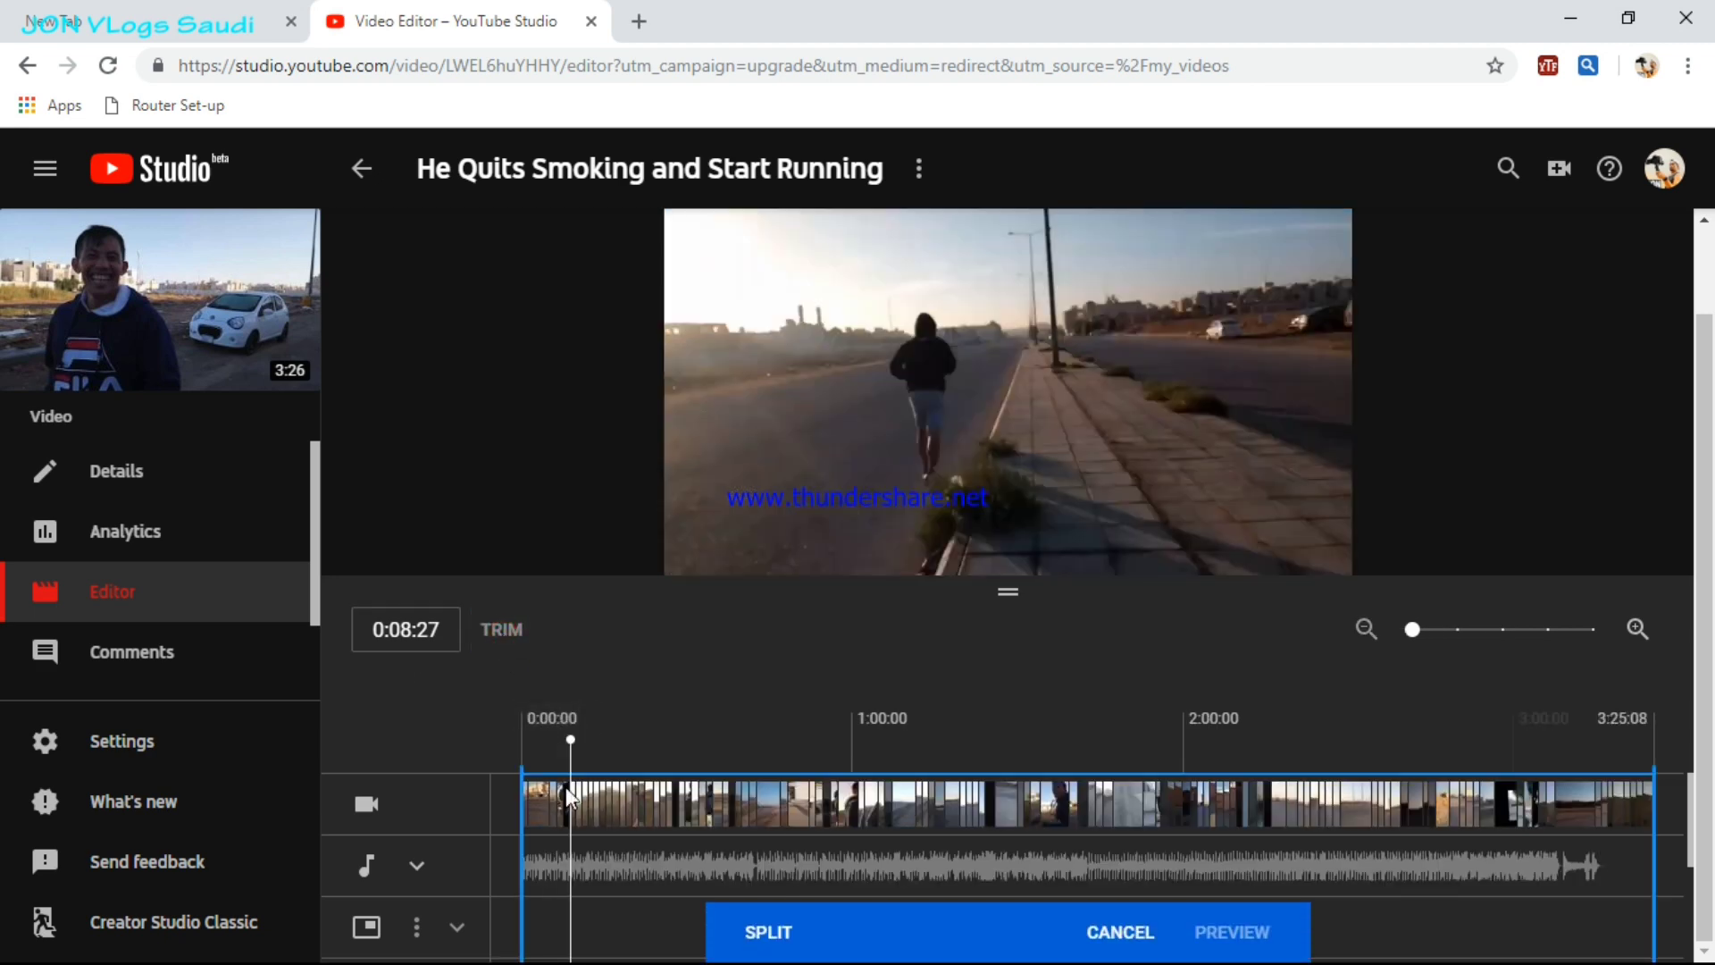
pyautogui.moveTo(1418, 627); pyautogui.dragTo(1550, 630)
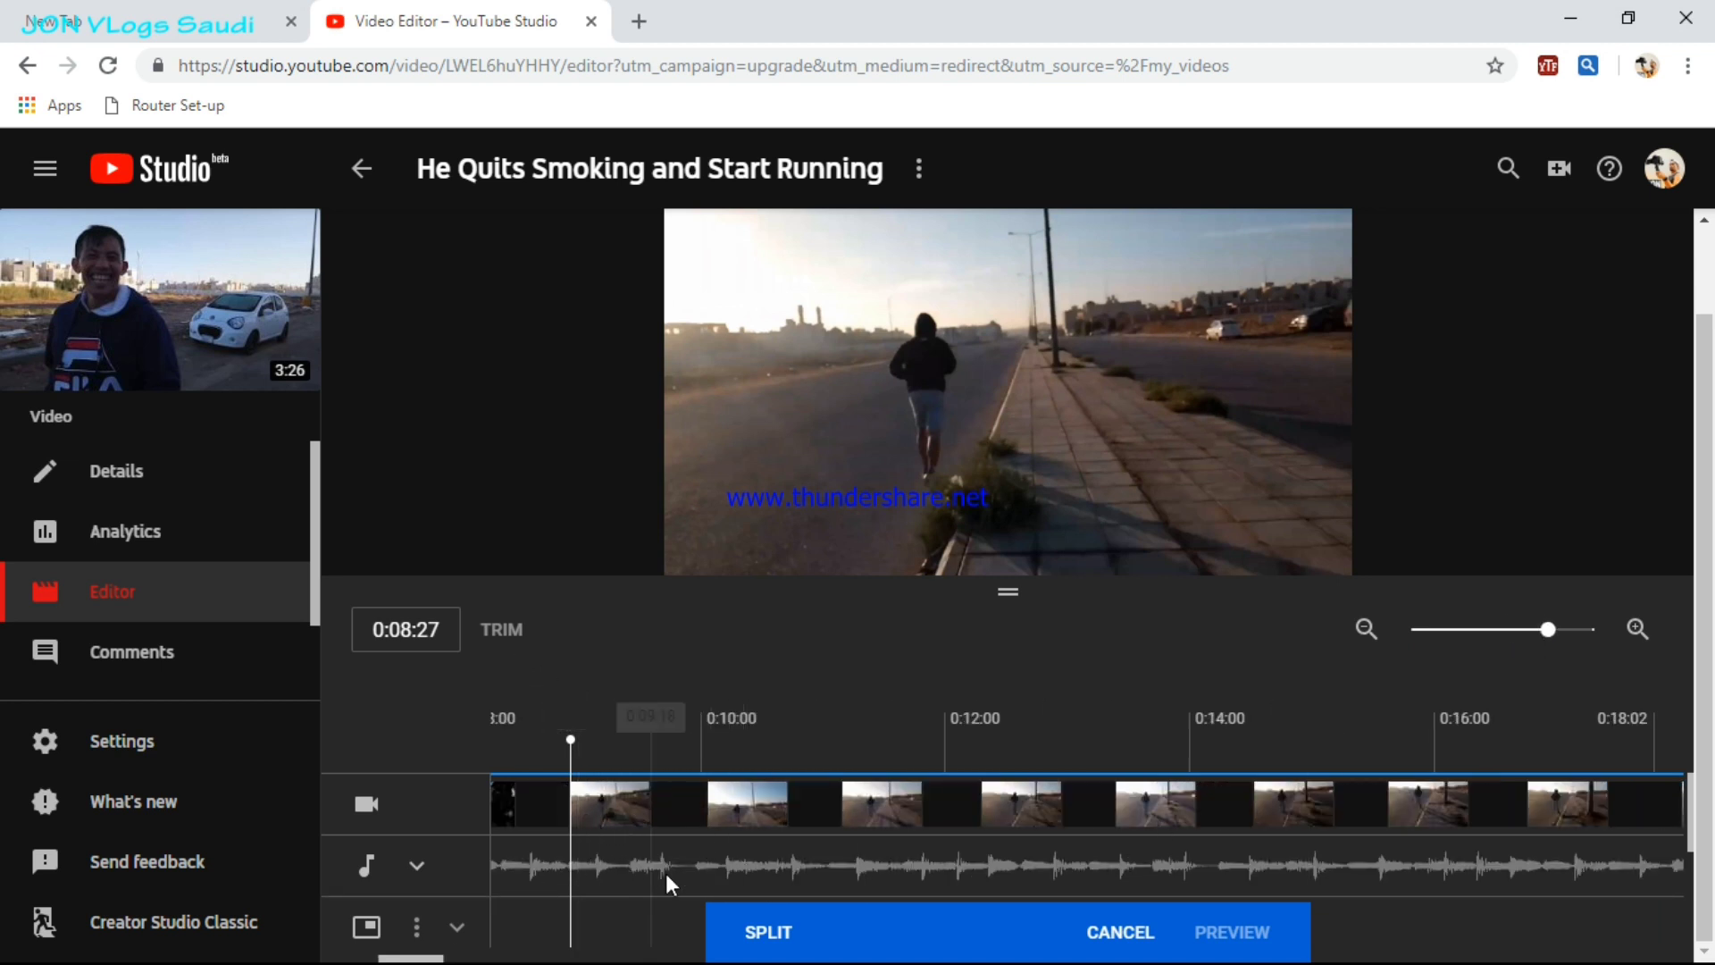
pyautogui.click(767, 934)
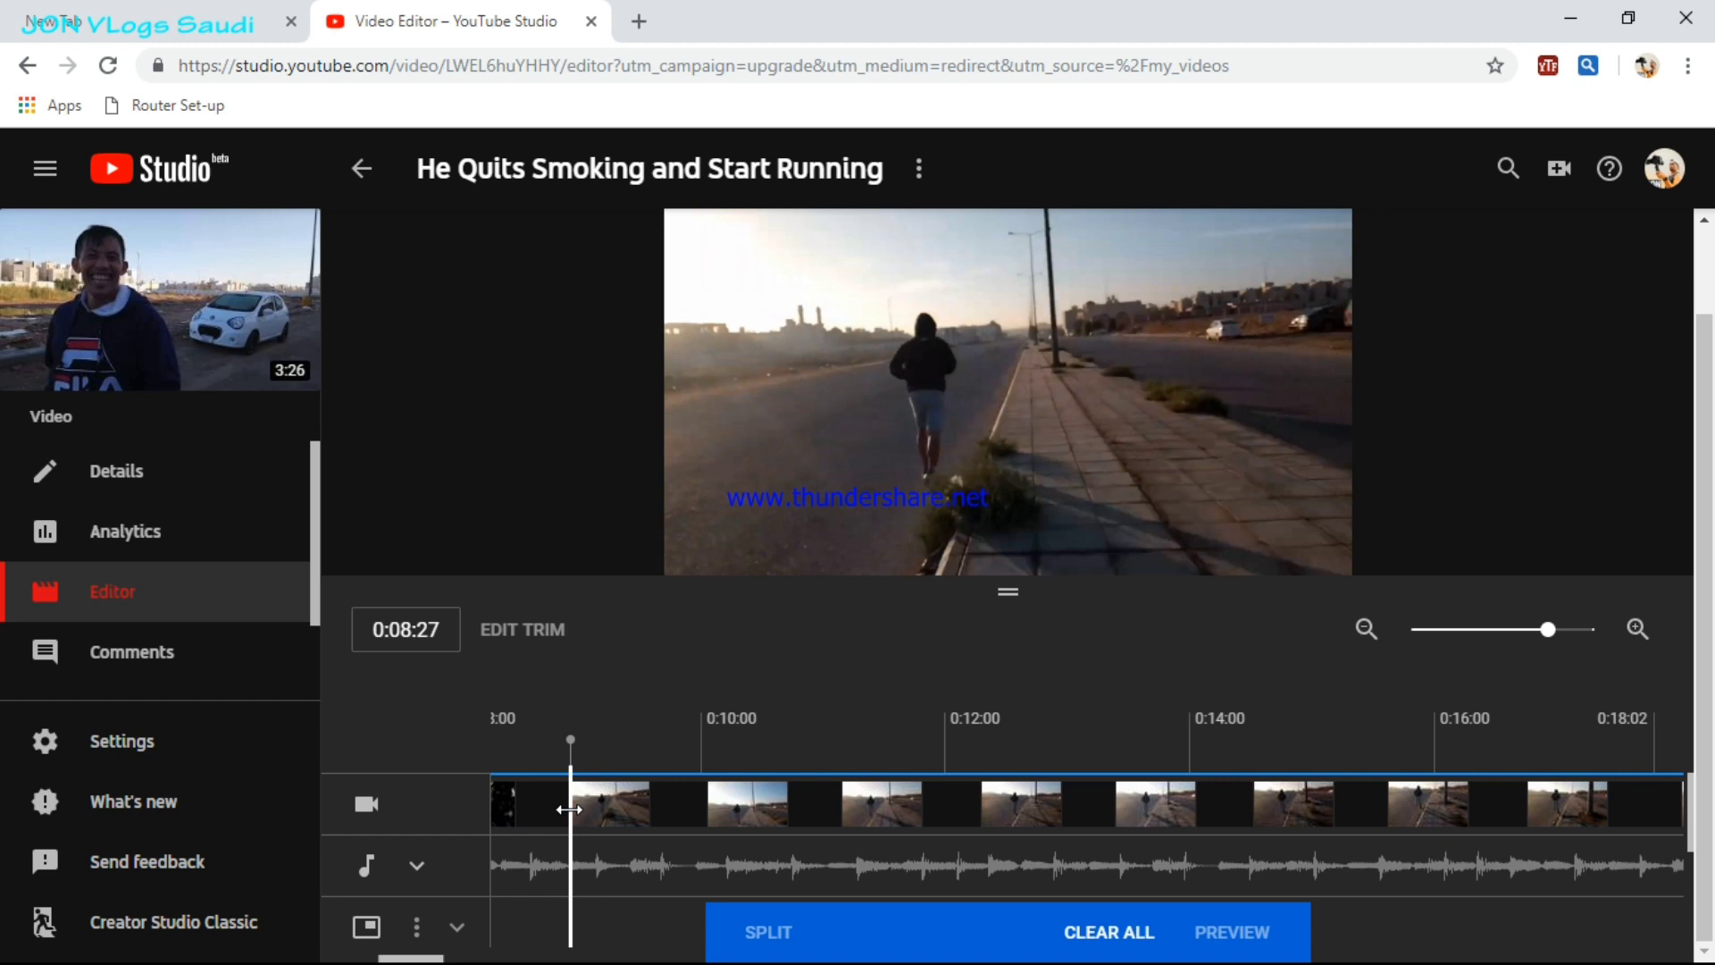
# Cut out the section from 0:08:27 to 0:09:05 and preview the trim without saving it to the existing video
pyautogui.moveTo(575, 810); pyautogui.dragTo(601, 811)
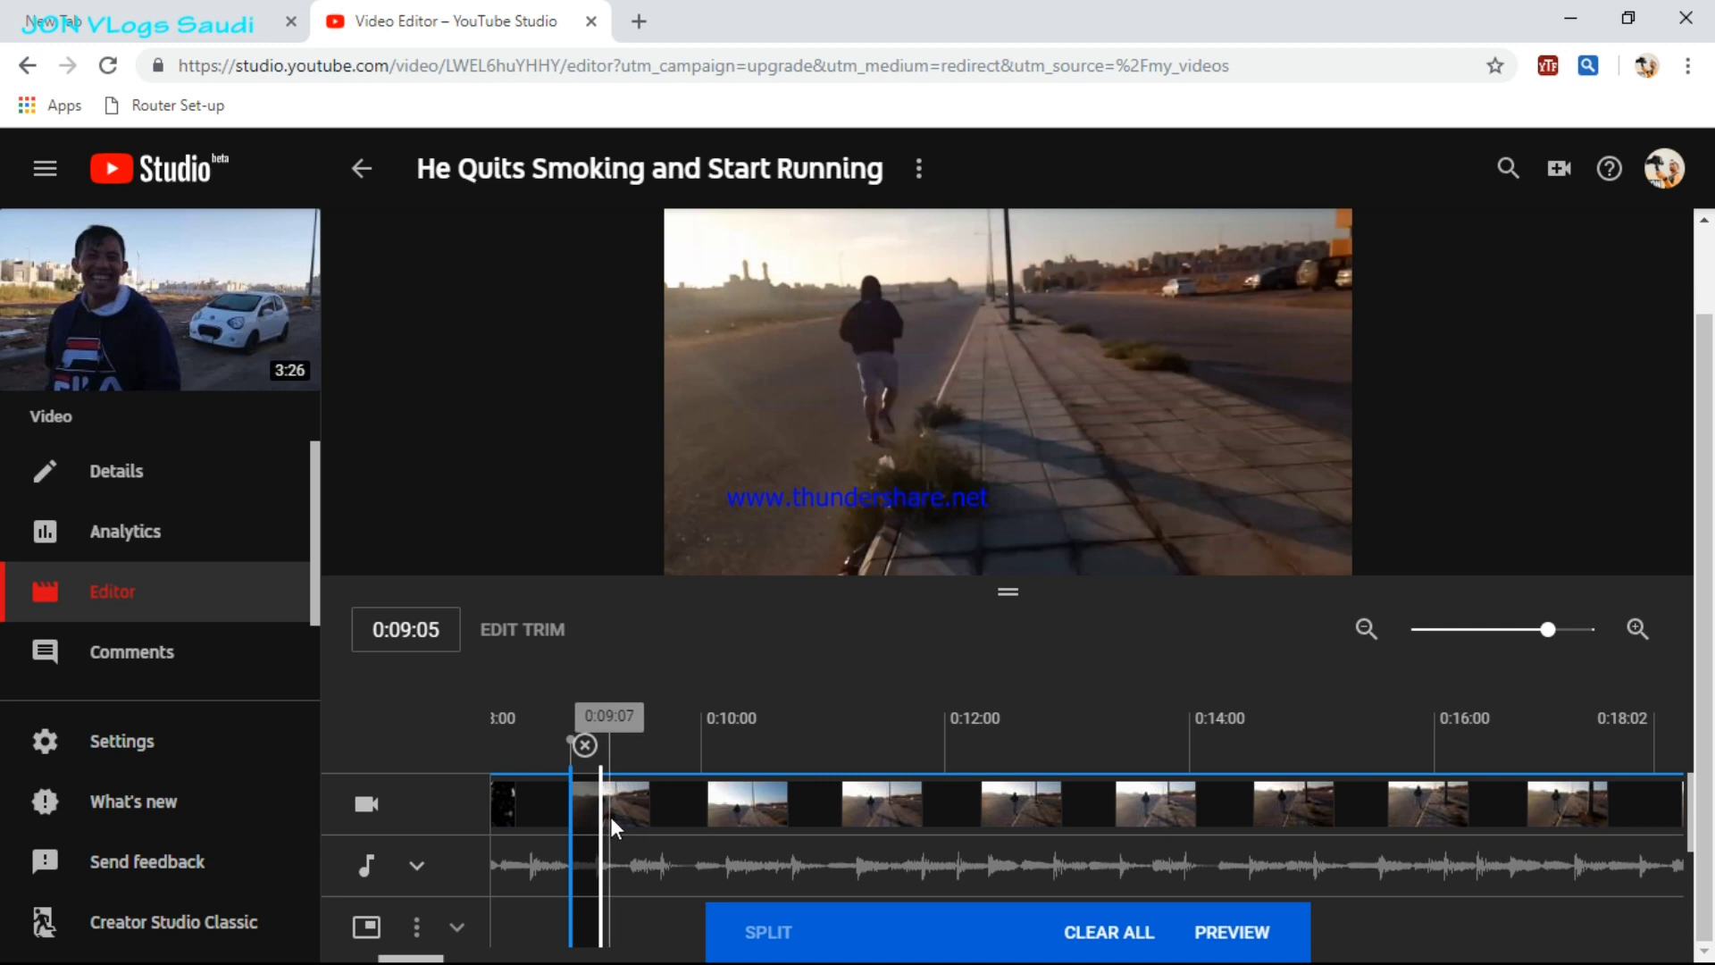
pyautogui.click(1230, 934)
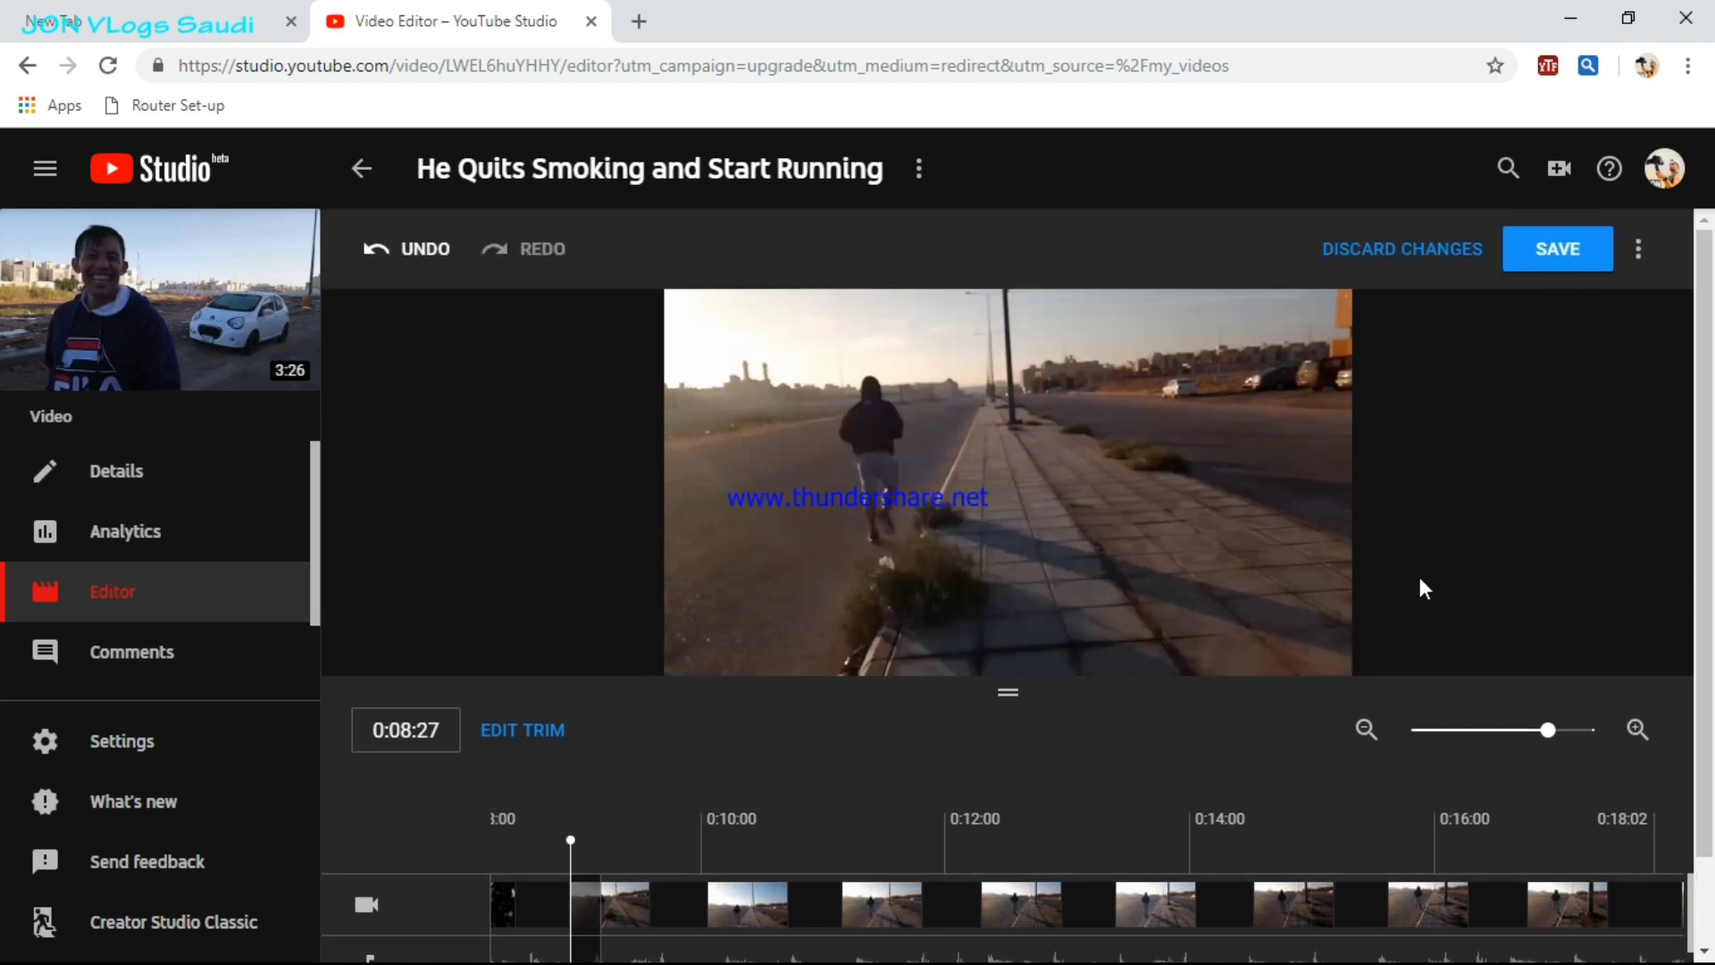
pyautogui.click(1548, 259)
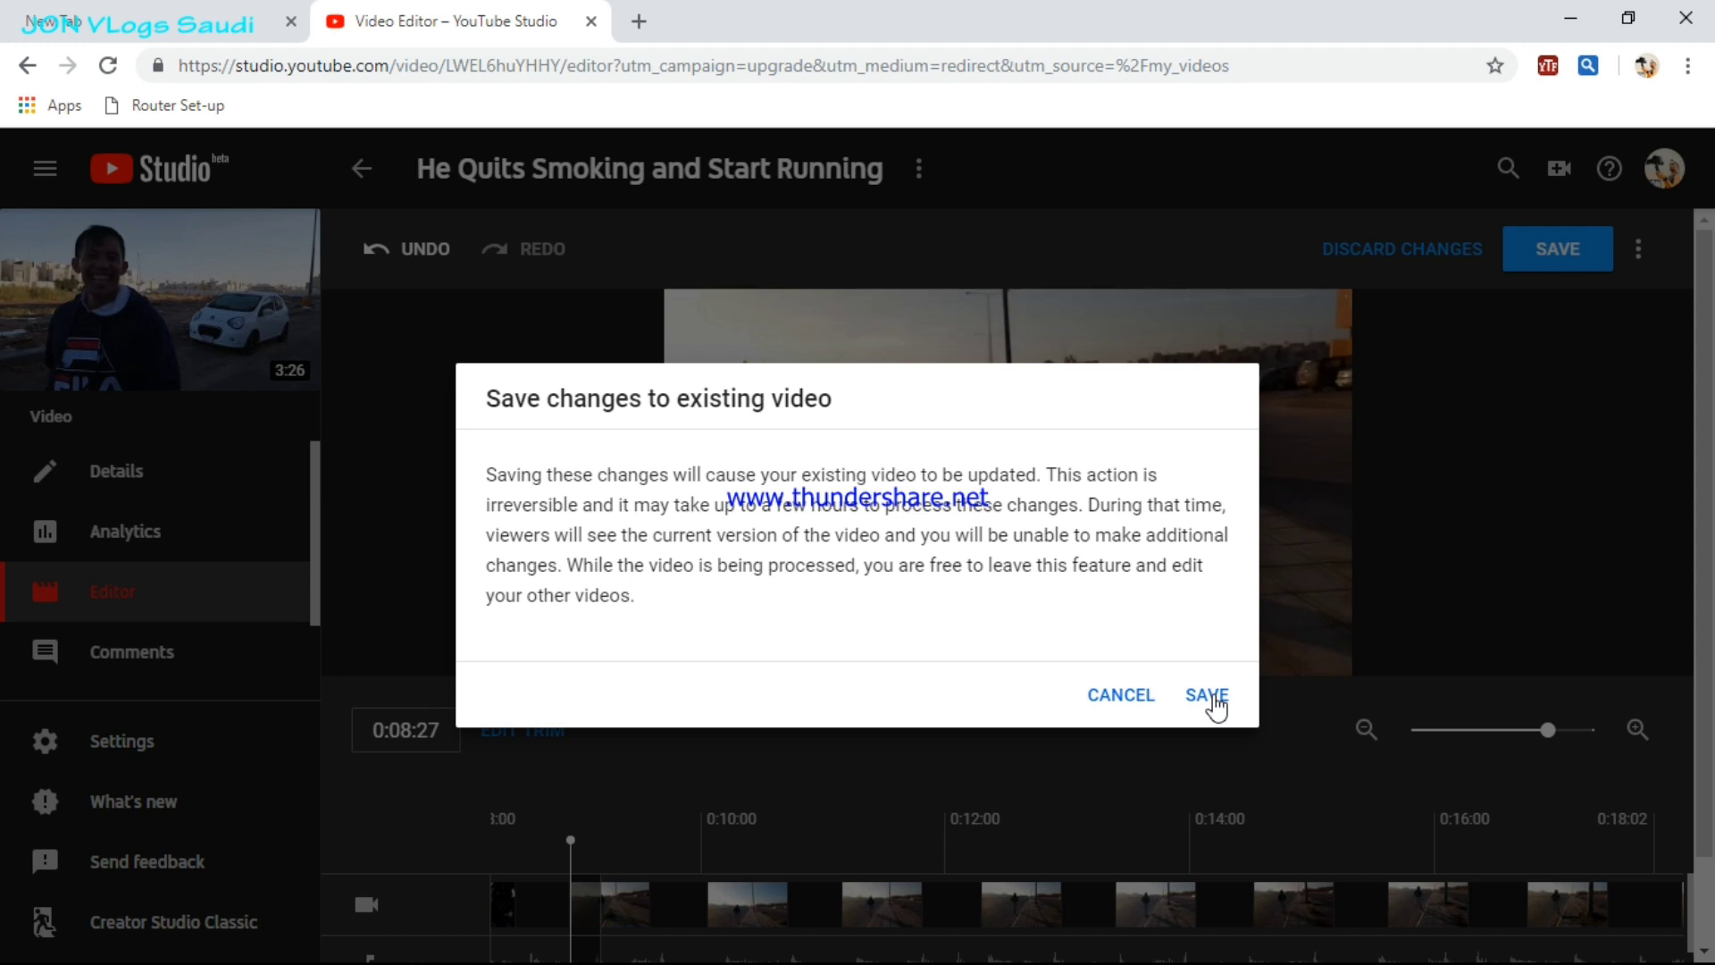
pyautogui.click(1127, 696)
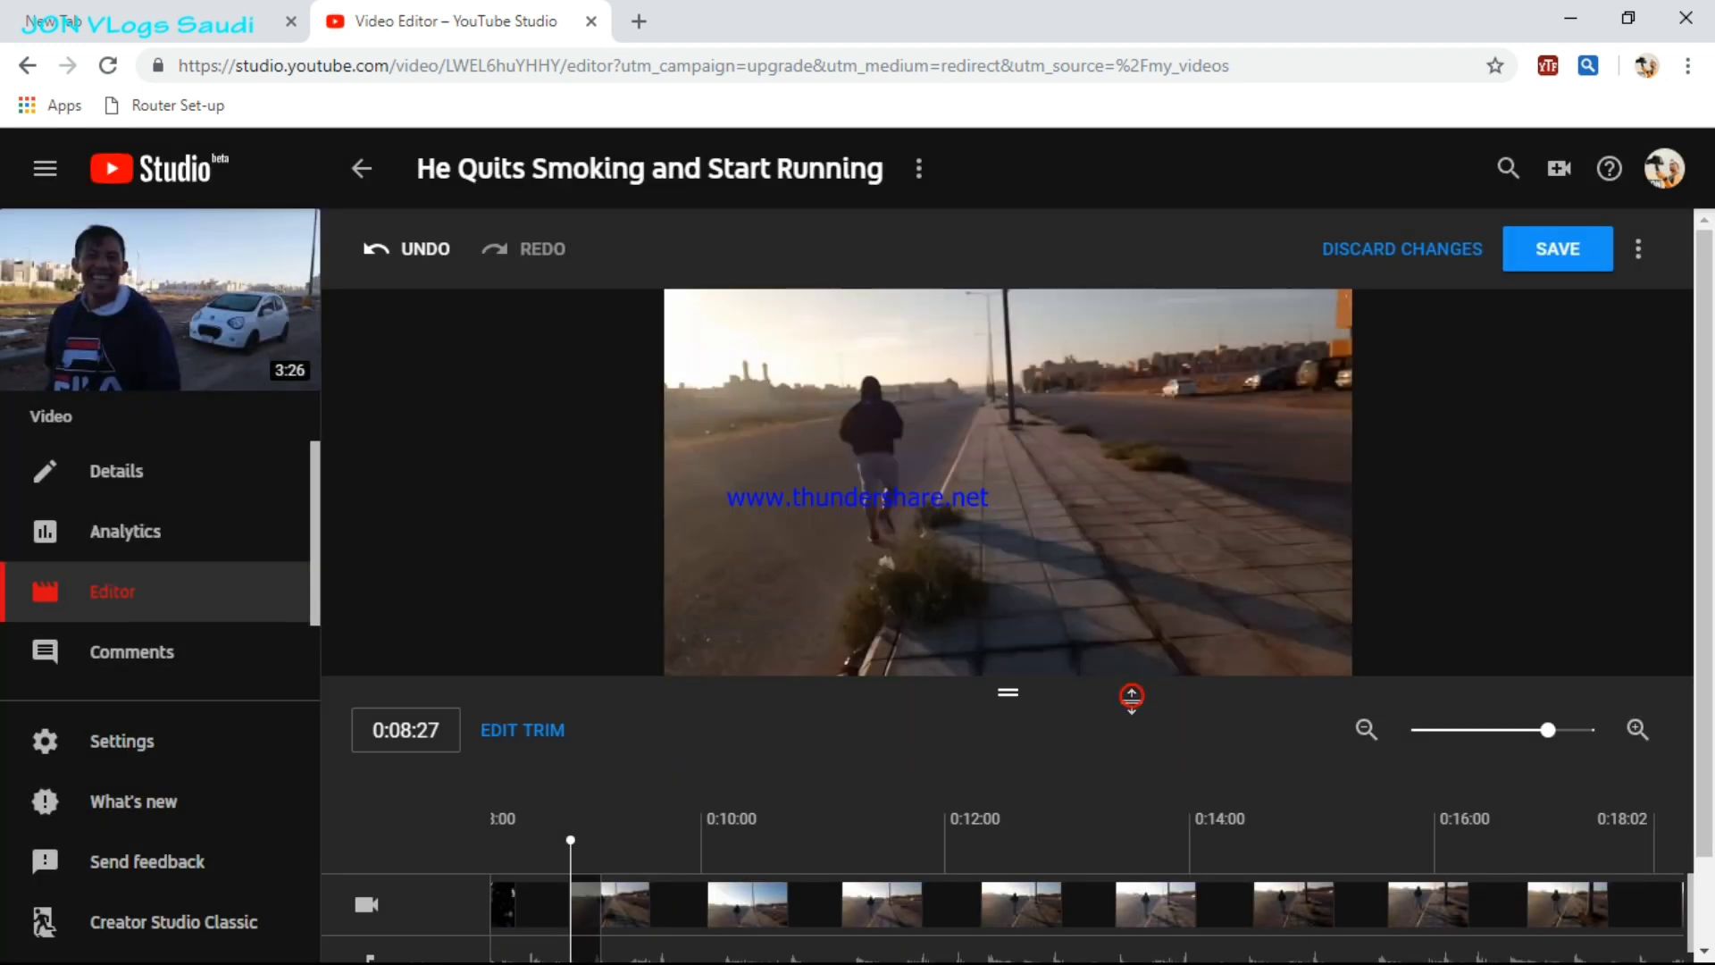
# Undo the previewed trim and clear all cuts from the timeline
pyautogui.click(417, 251)
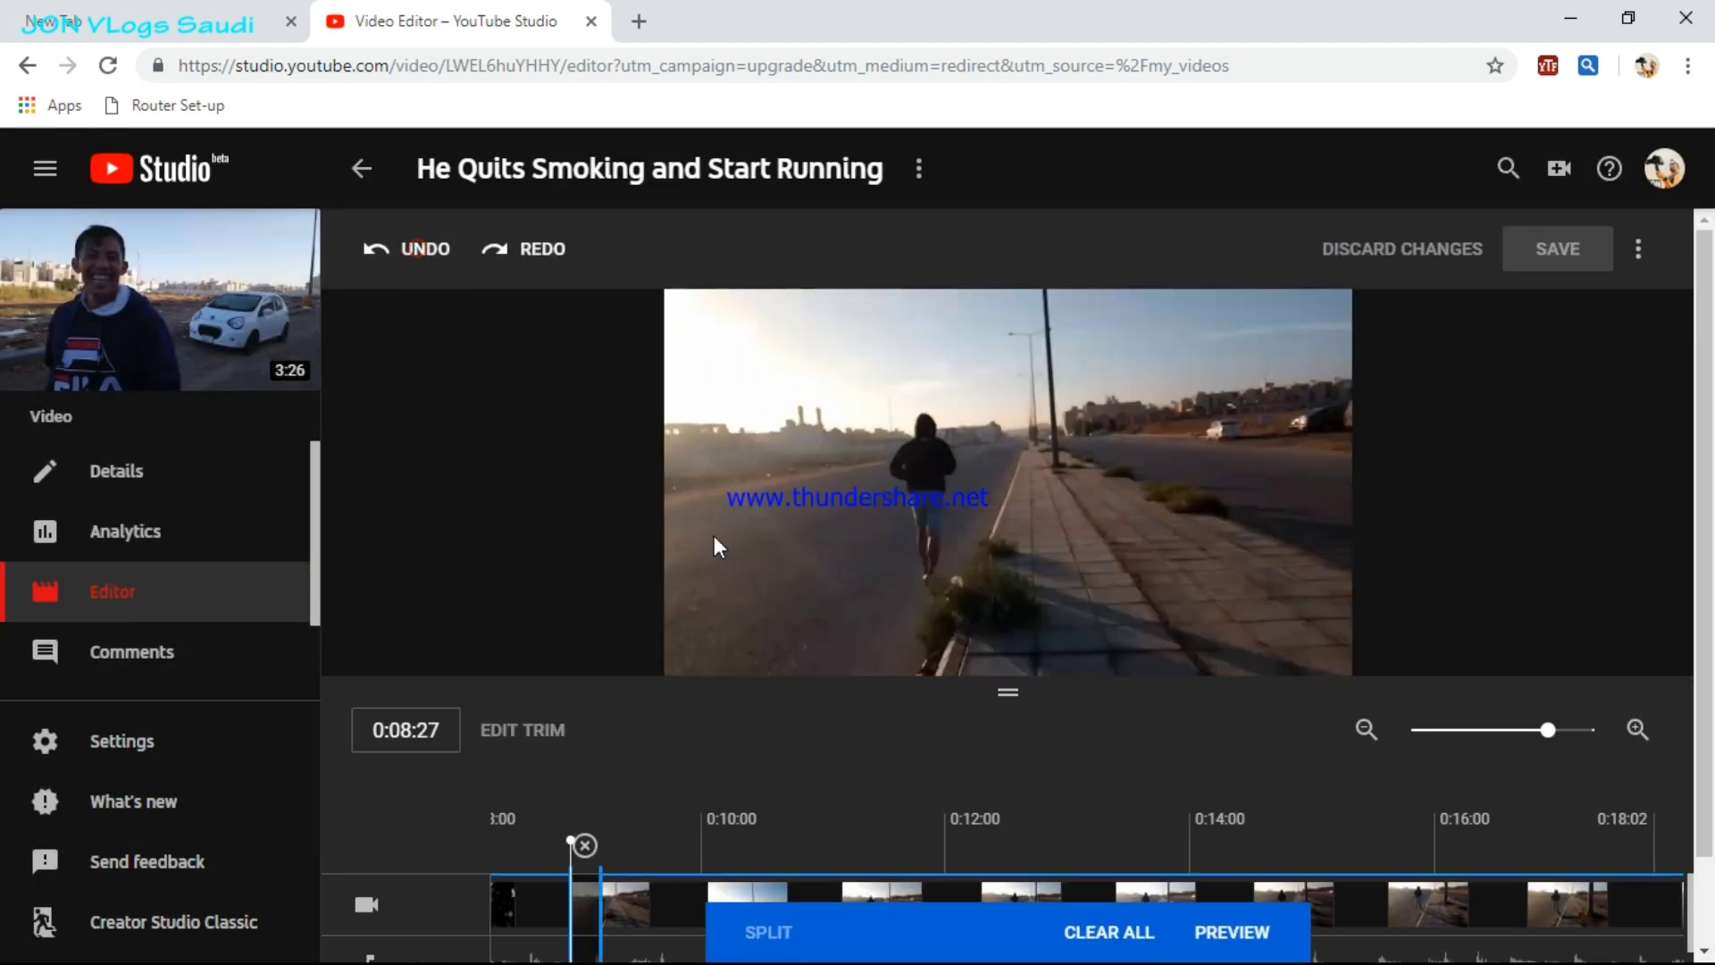
pyautogui.scroll(-2, 679, 536)
pyautogui.click(1102, 930)
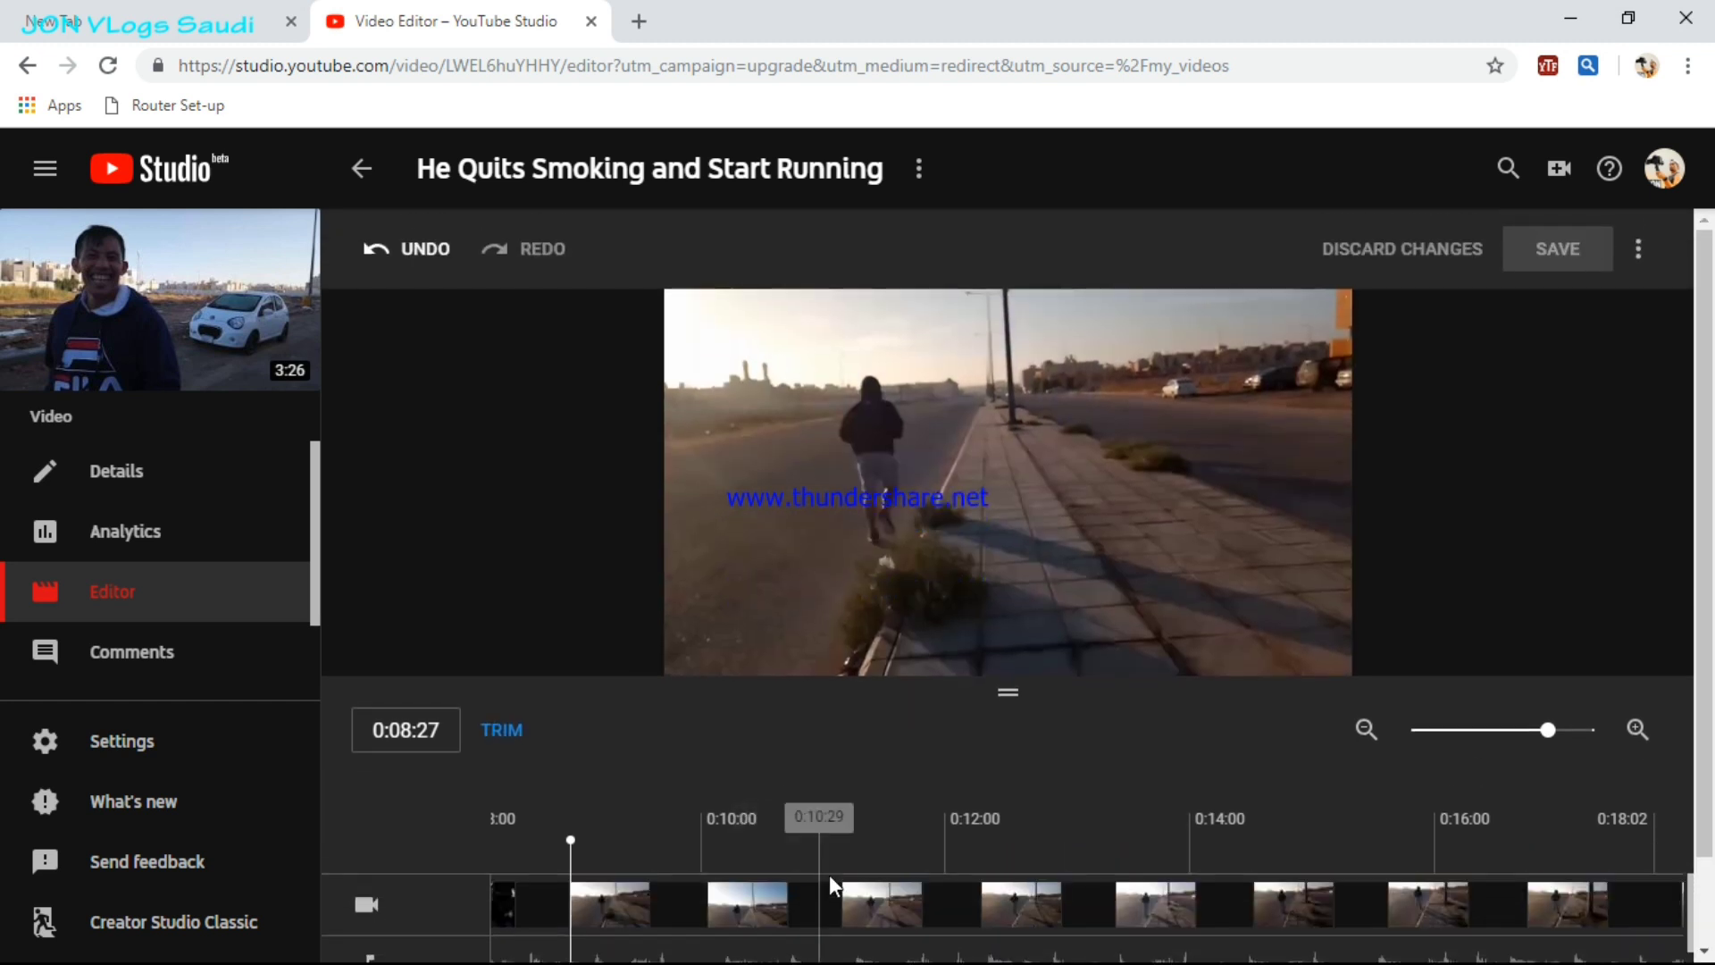
# Move the playhead to 0:09:01 and open the blur enhancements for the video
pyautogui.moveTo(563, 900)
pyautogui.mouseDown()
pyautogui.moveTo(1282, 889)
pyautogui.moveTo(587, 910)
pyautogui.mouseUp()
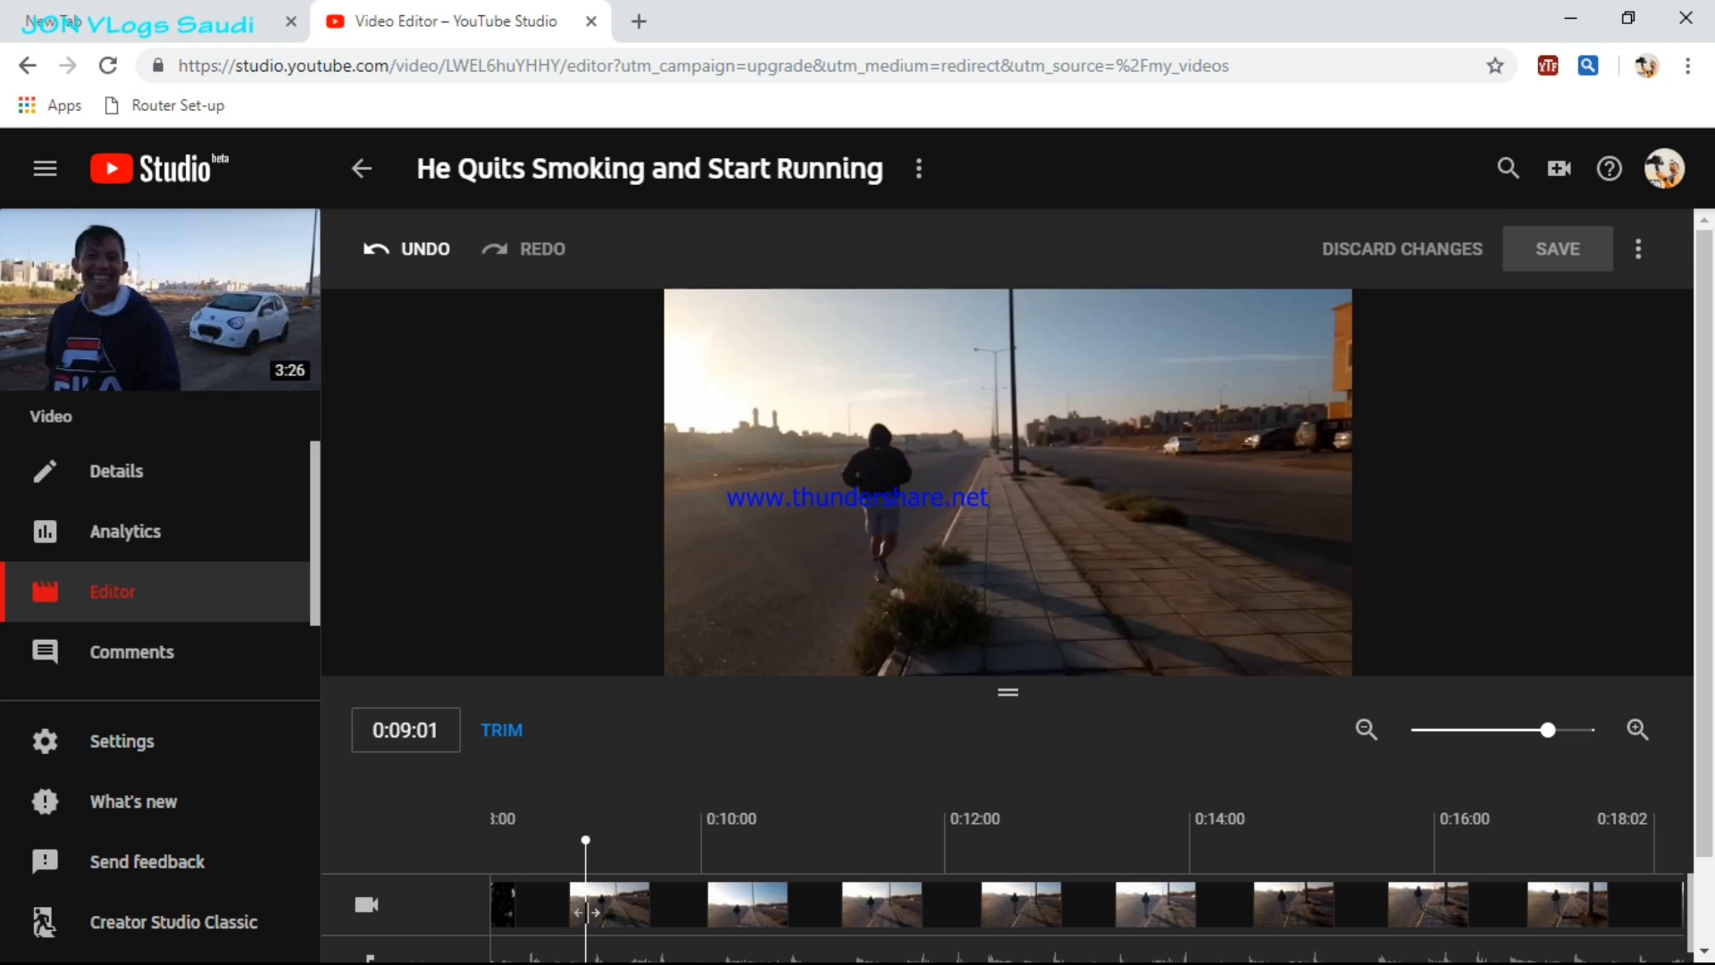
pyautogui.moveTo(831, 613)
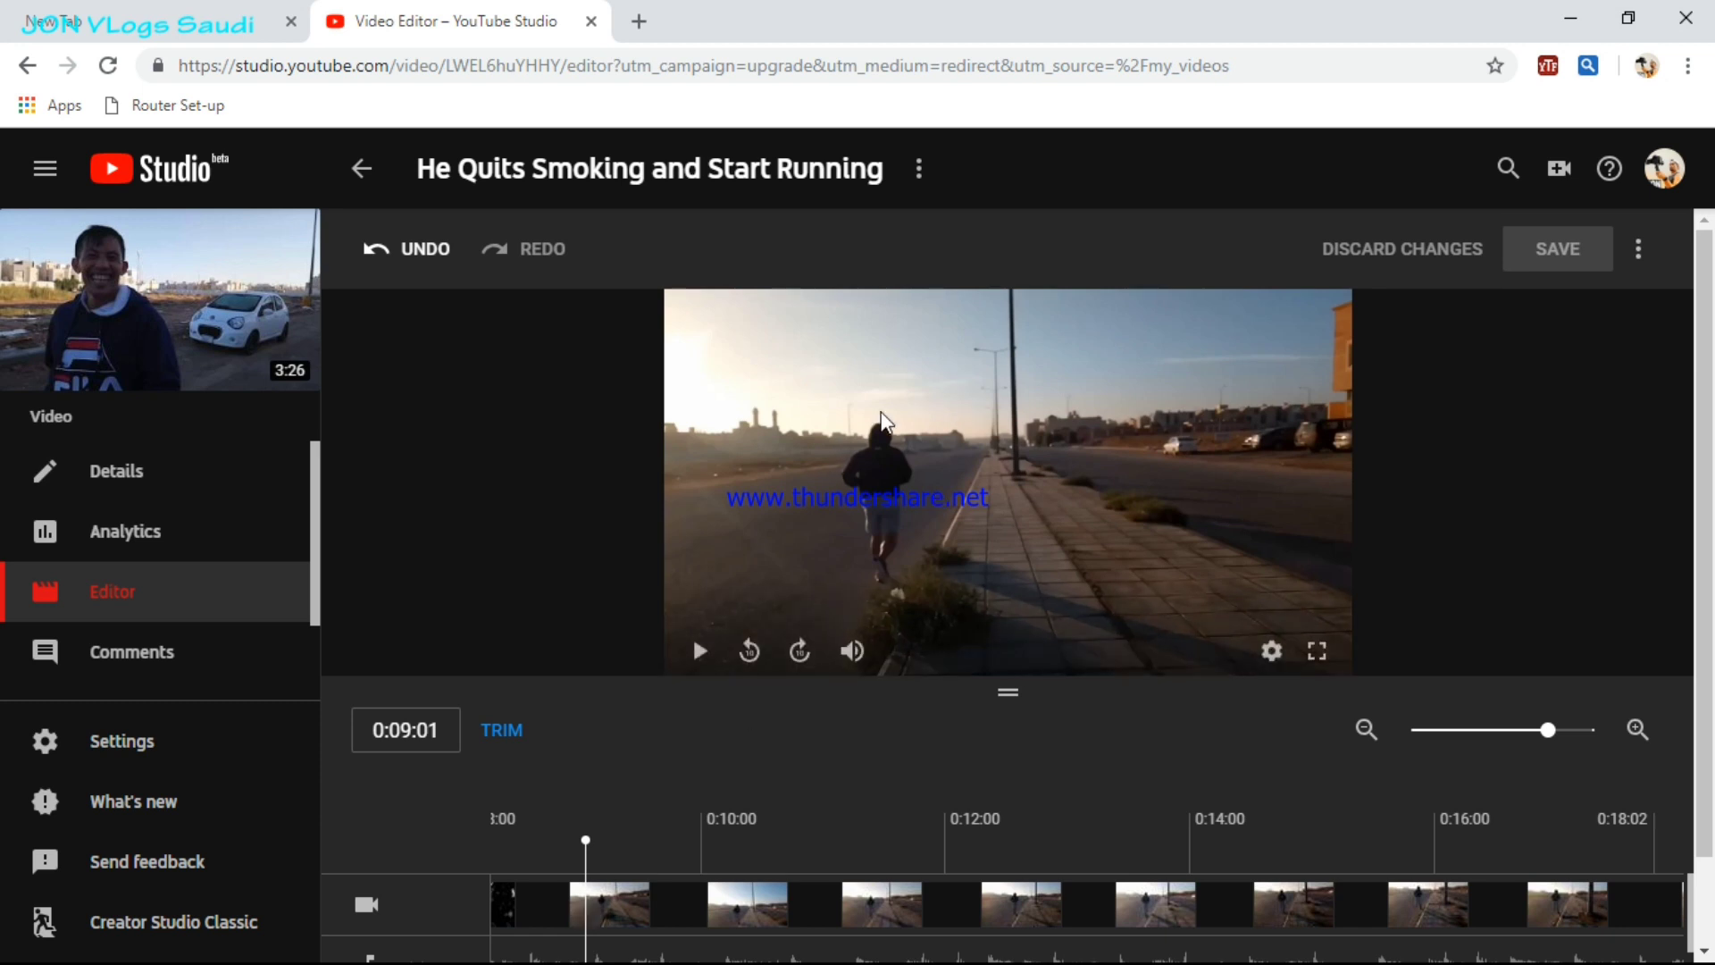
pyautogui.scroll(-5, 829, 670)
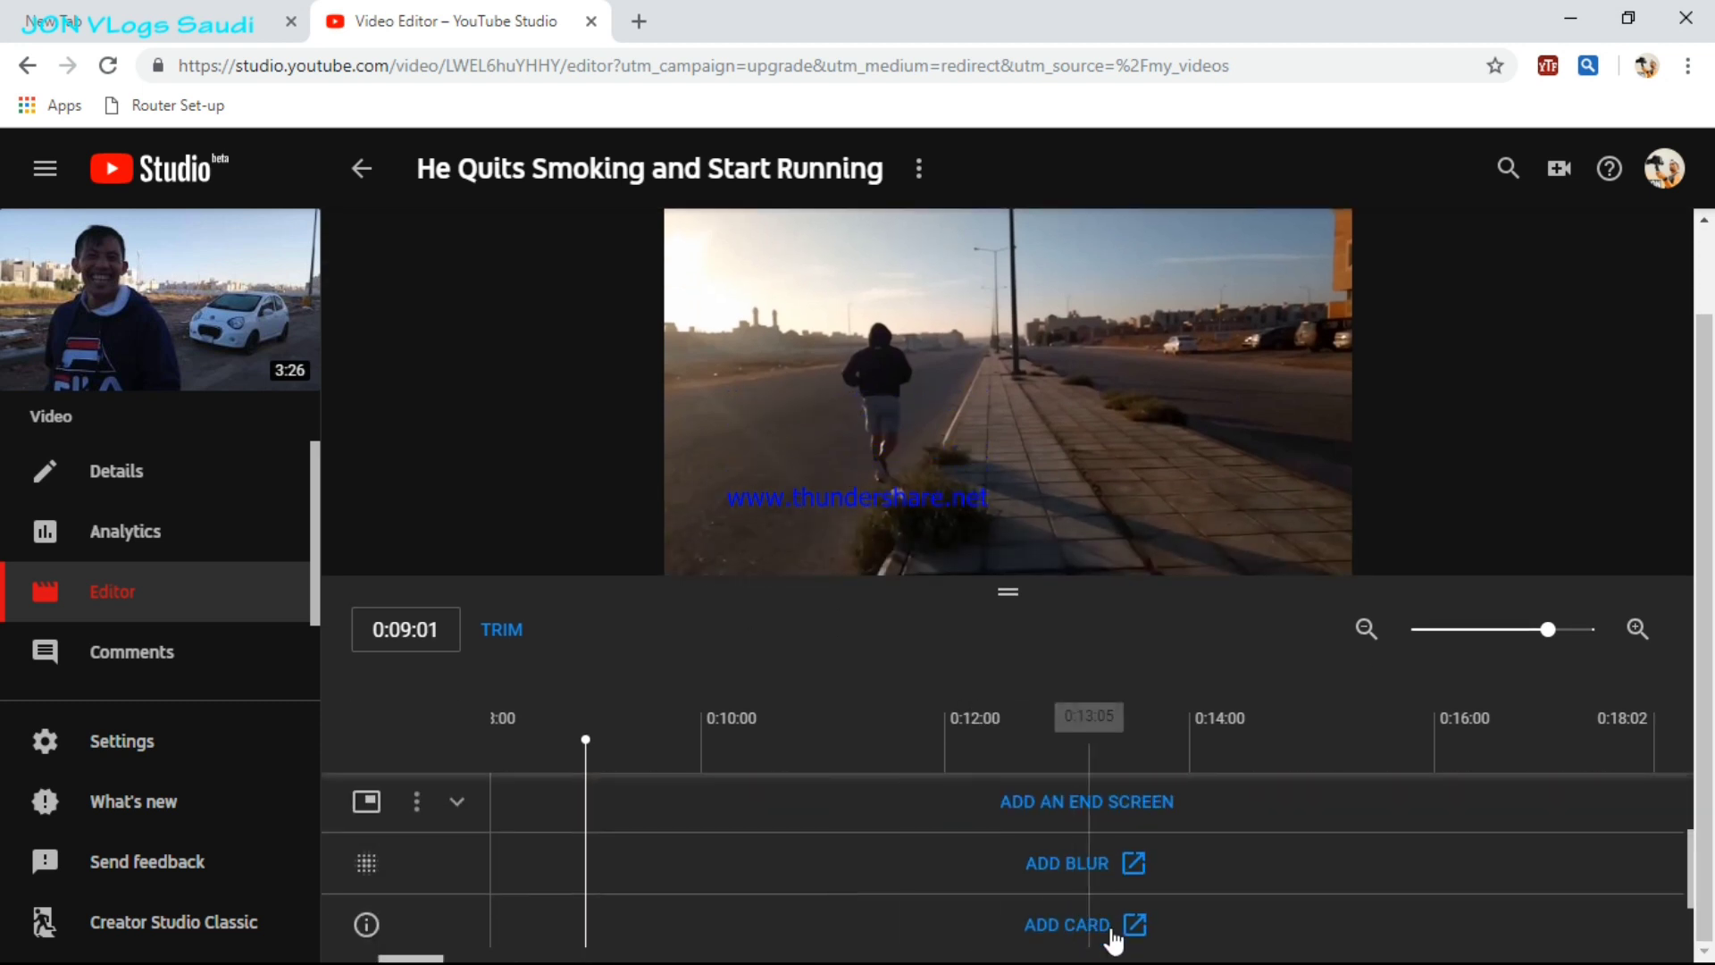
pyautogui.click(1134, 867)
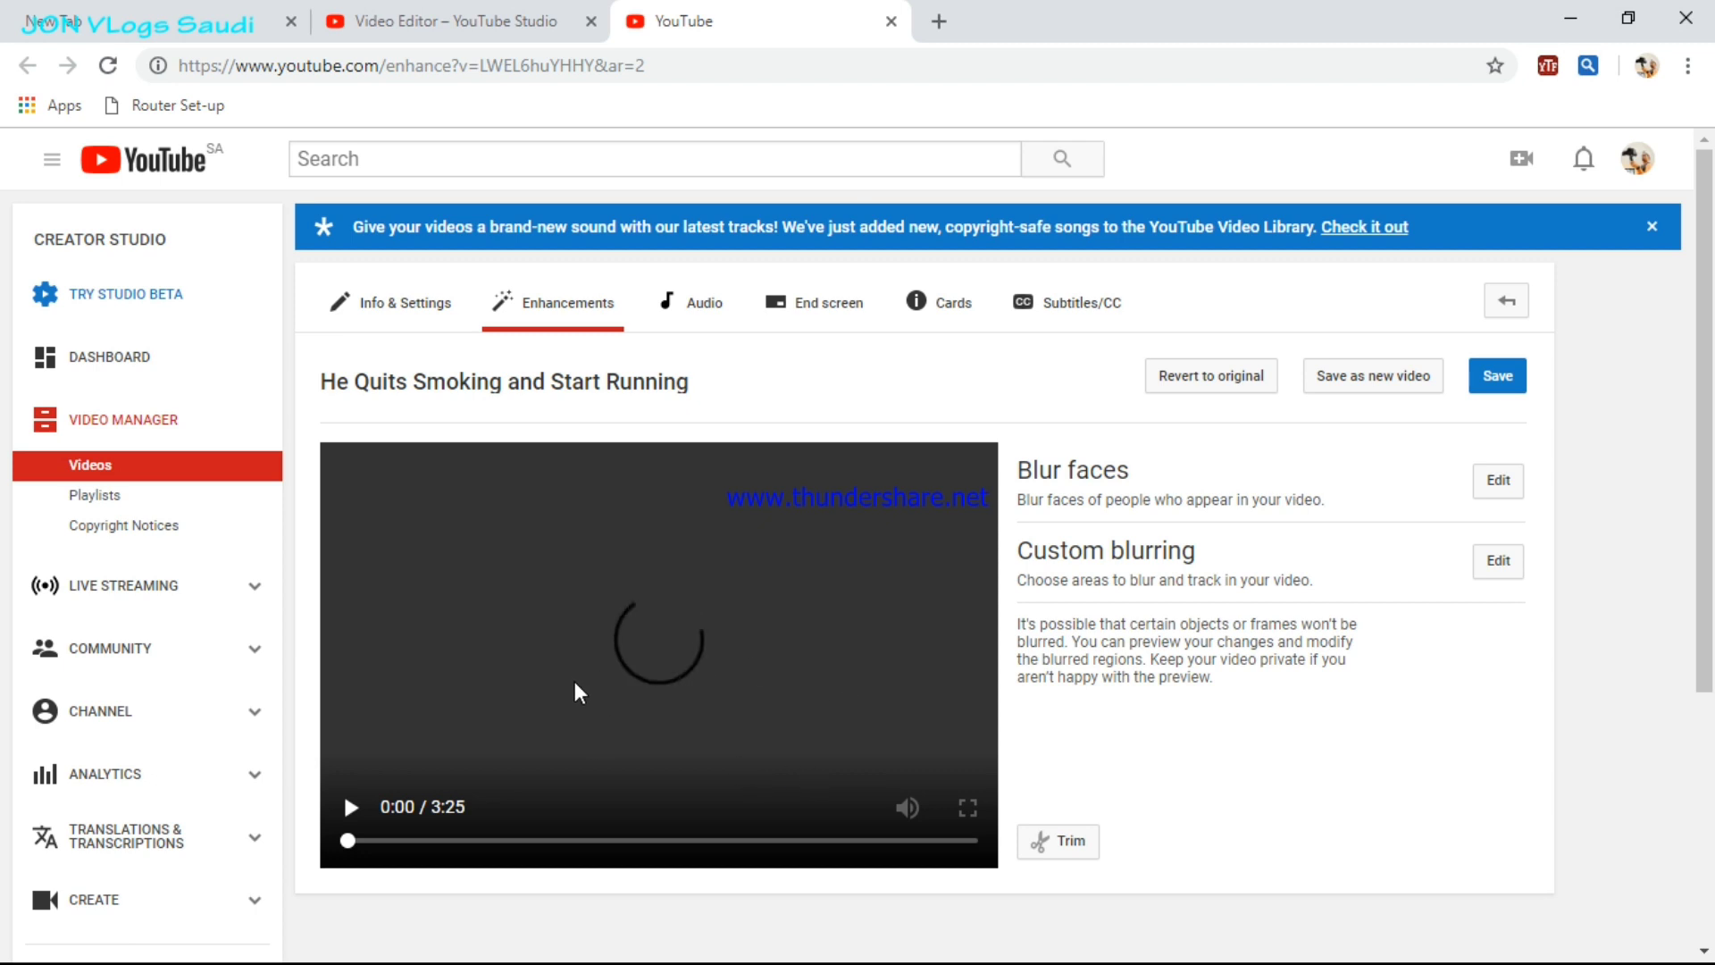
# Open custom blurring and draw a blur region around the person on the road at 0:26
pyautogui.click(350, 807)
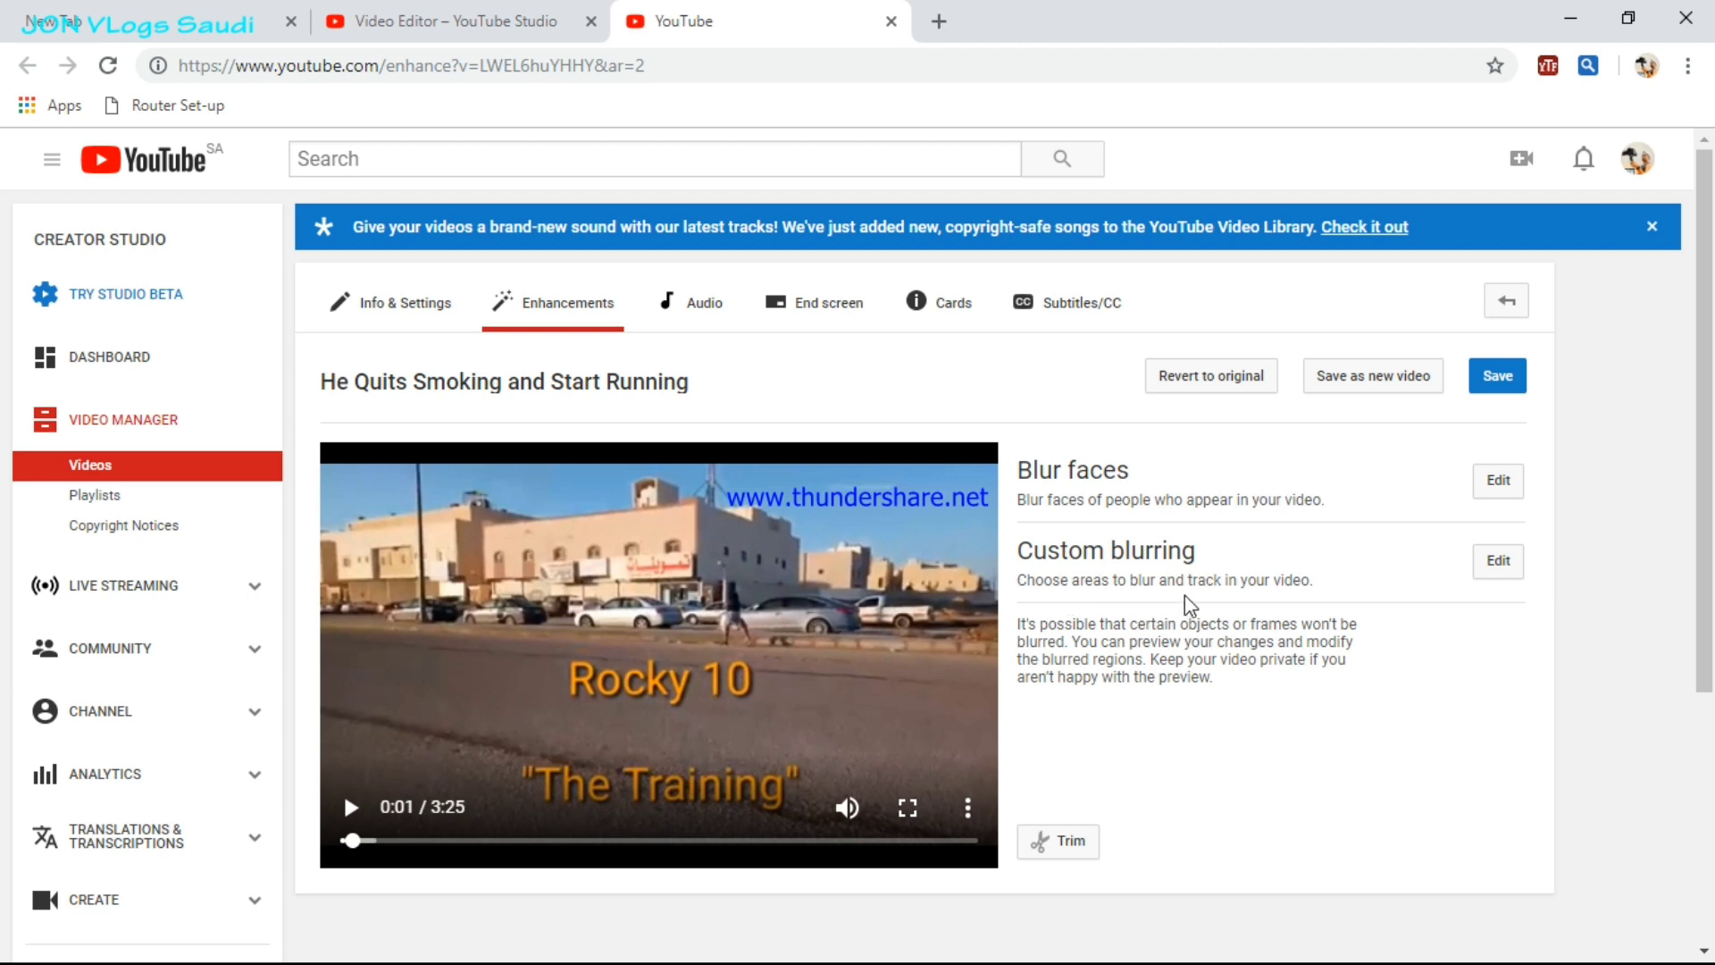
pyautogui.click(1494, 565)
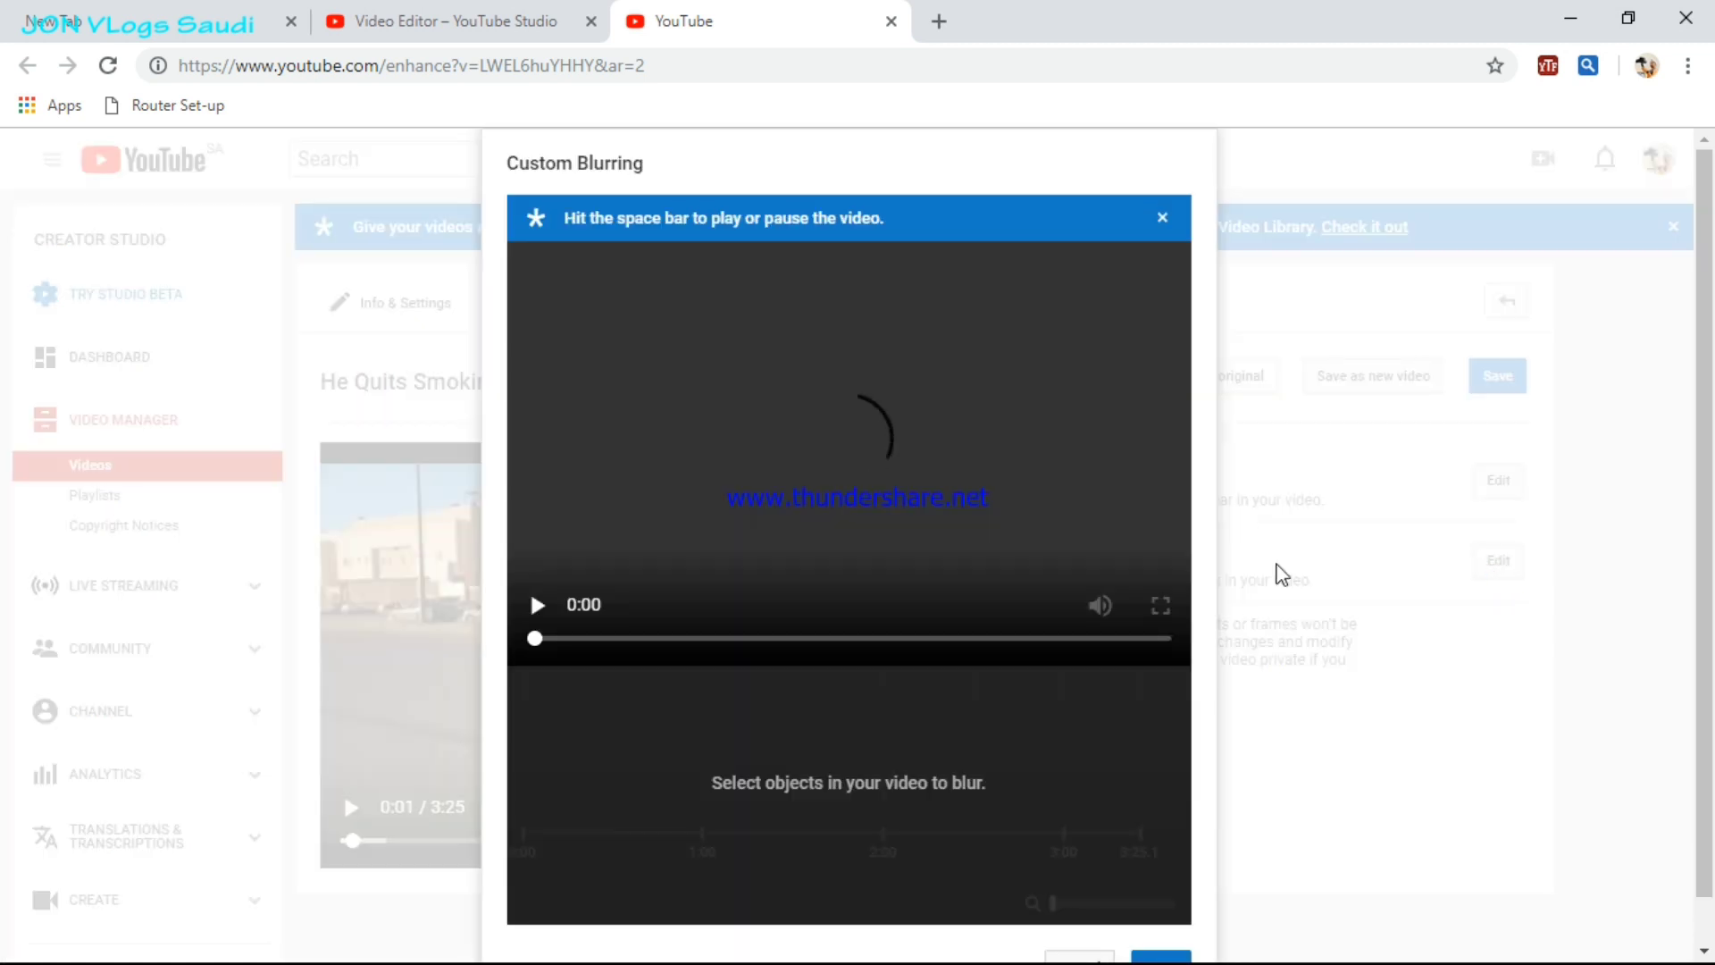
pyautogui.moveTo(774, 509); pyautogui.dragTo(768, 564)
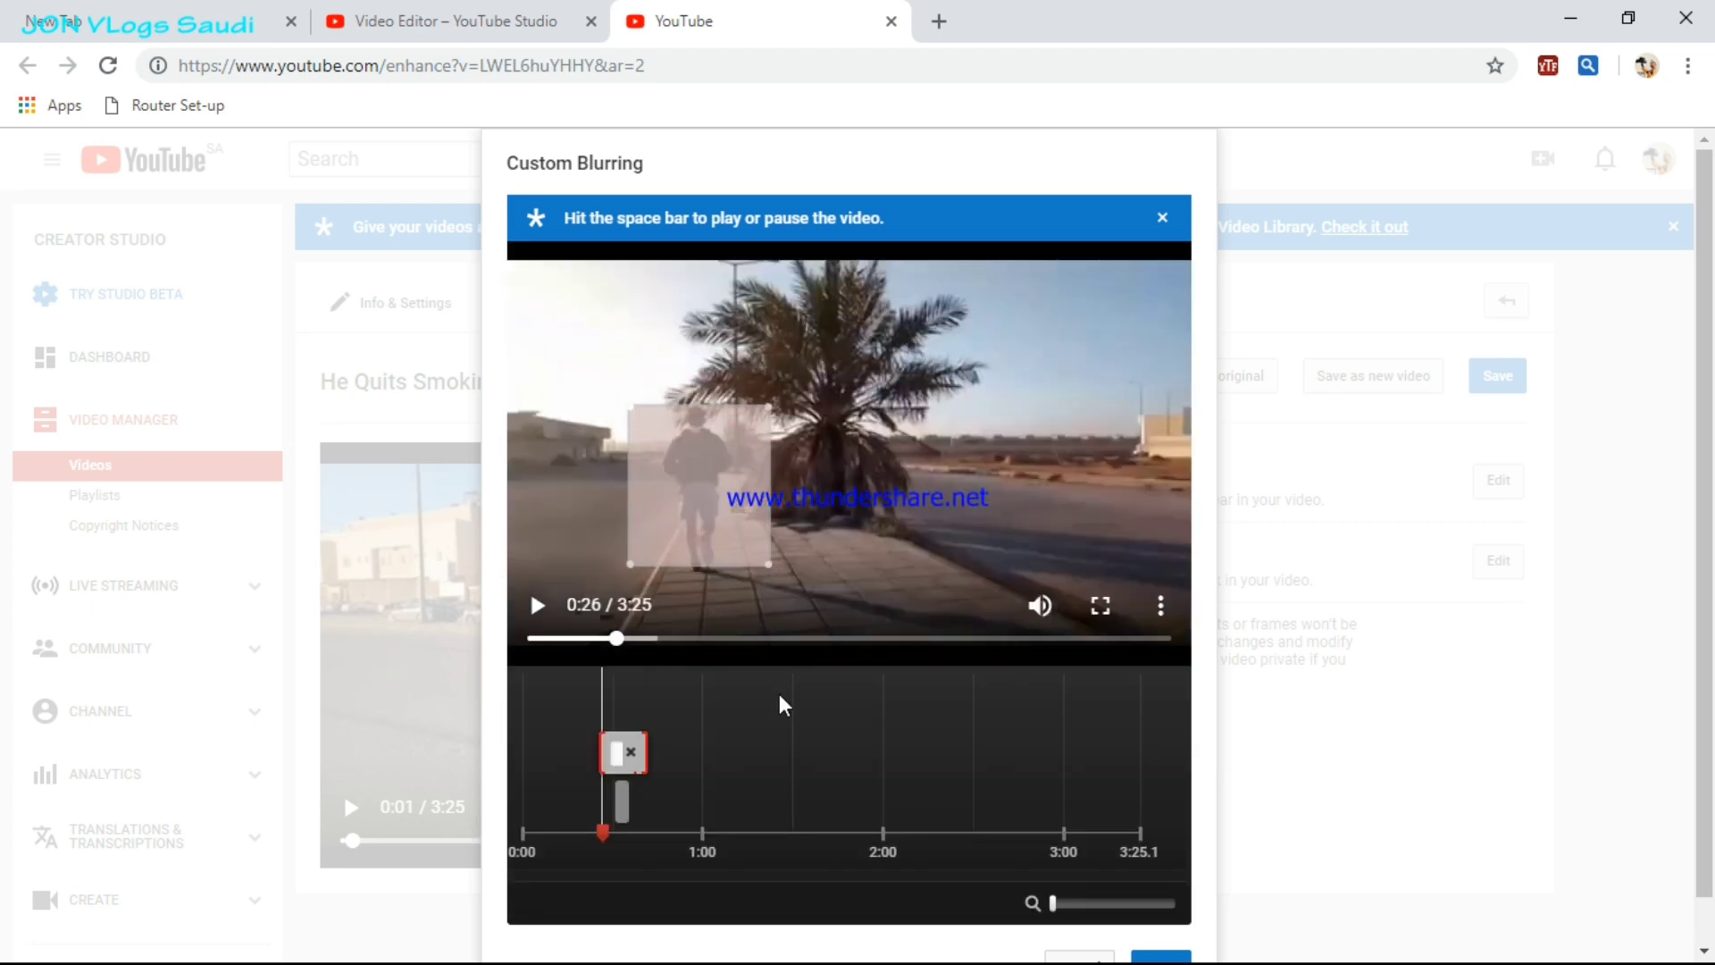
# Play the clip on to 0:28, adjust the blur region's position there, and discard the custom blurring
pyautogui.click(538, 606)
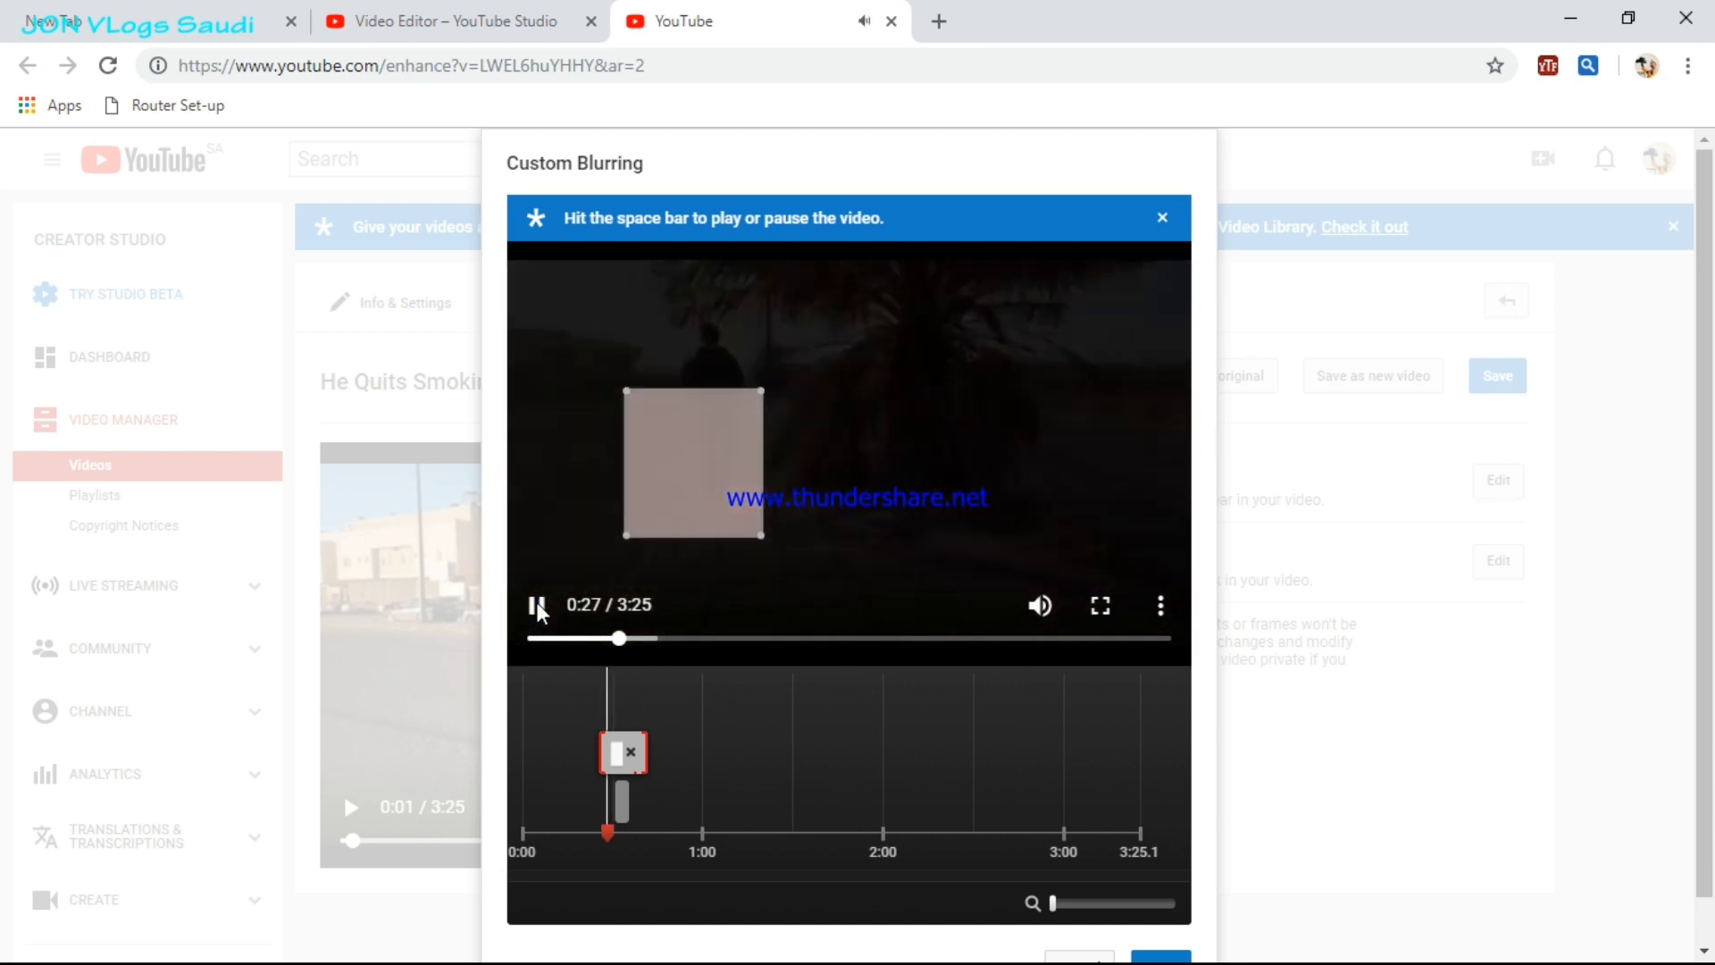
pyautogui.click(538, 607)
pyautogui.moveTo(709, 456); pyautogui.dragTo(708, 439)
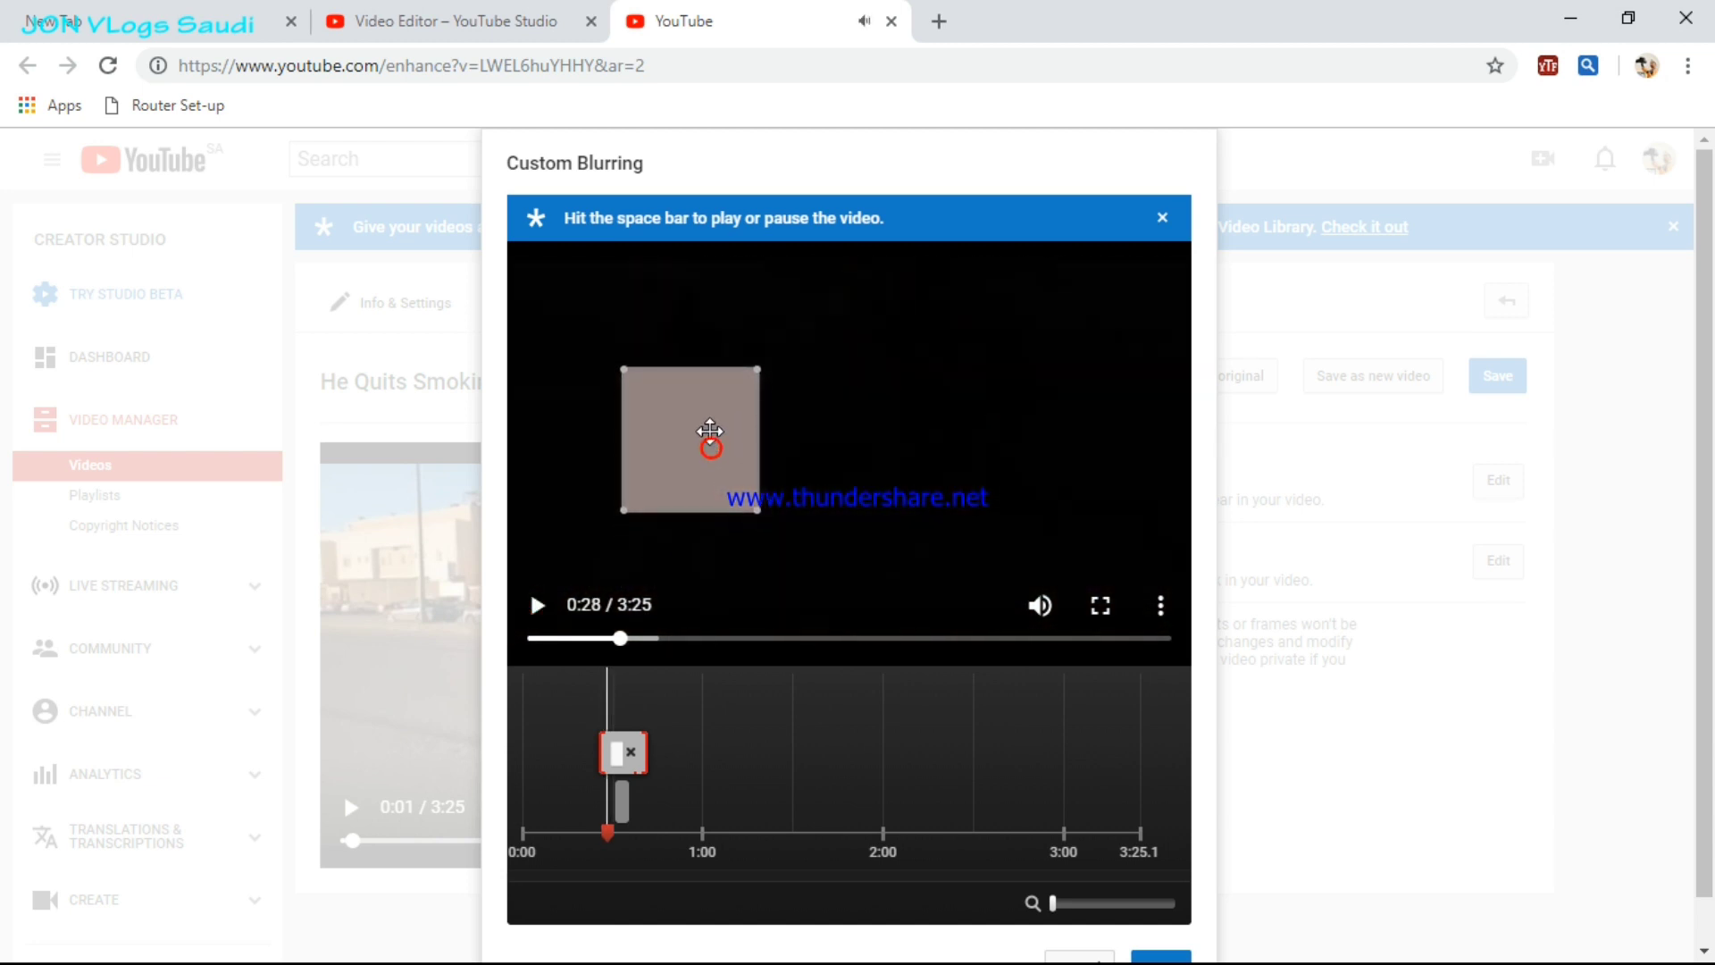
pyautogui.moveTo(757, 512); pyautogui.dragTo(757, 525)
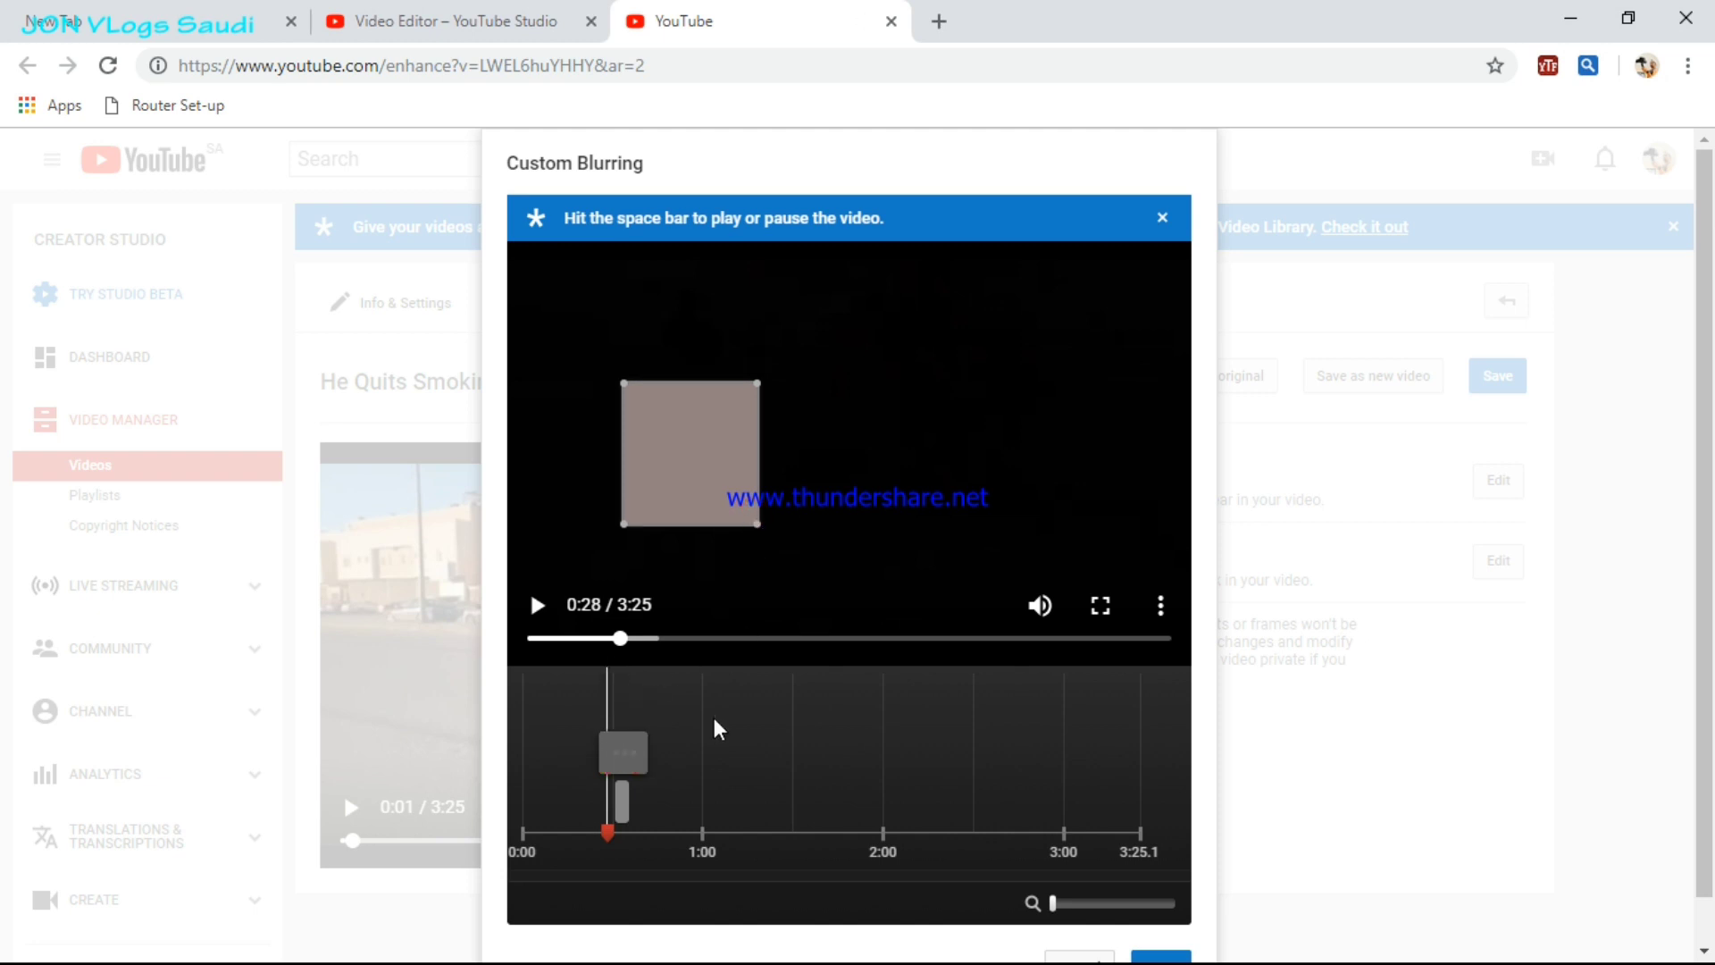
pyautogui.scroll(-1, 1069, 812)
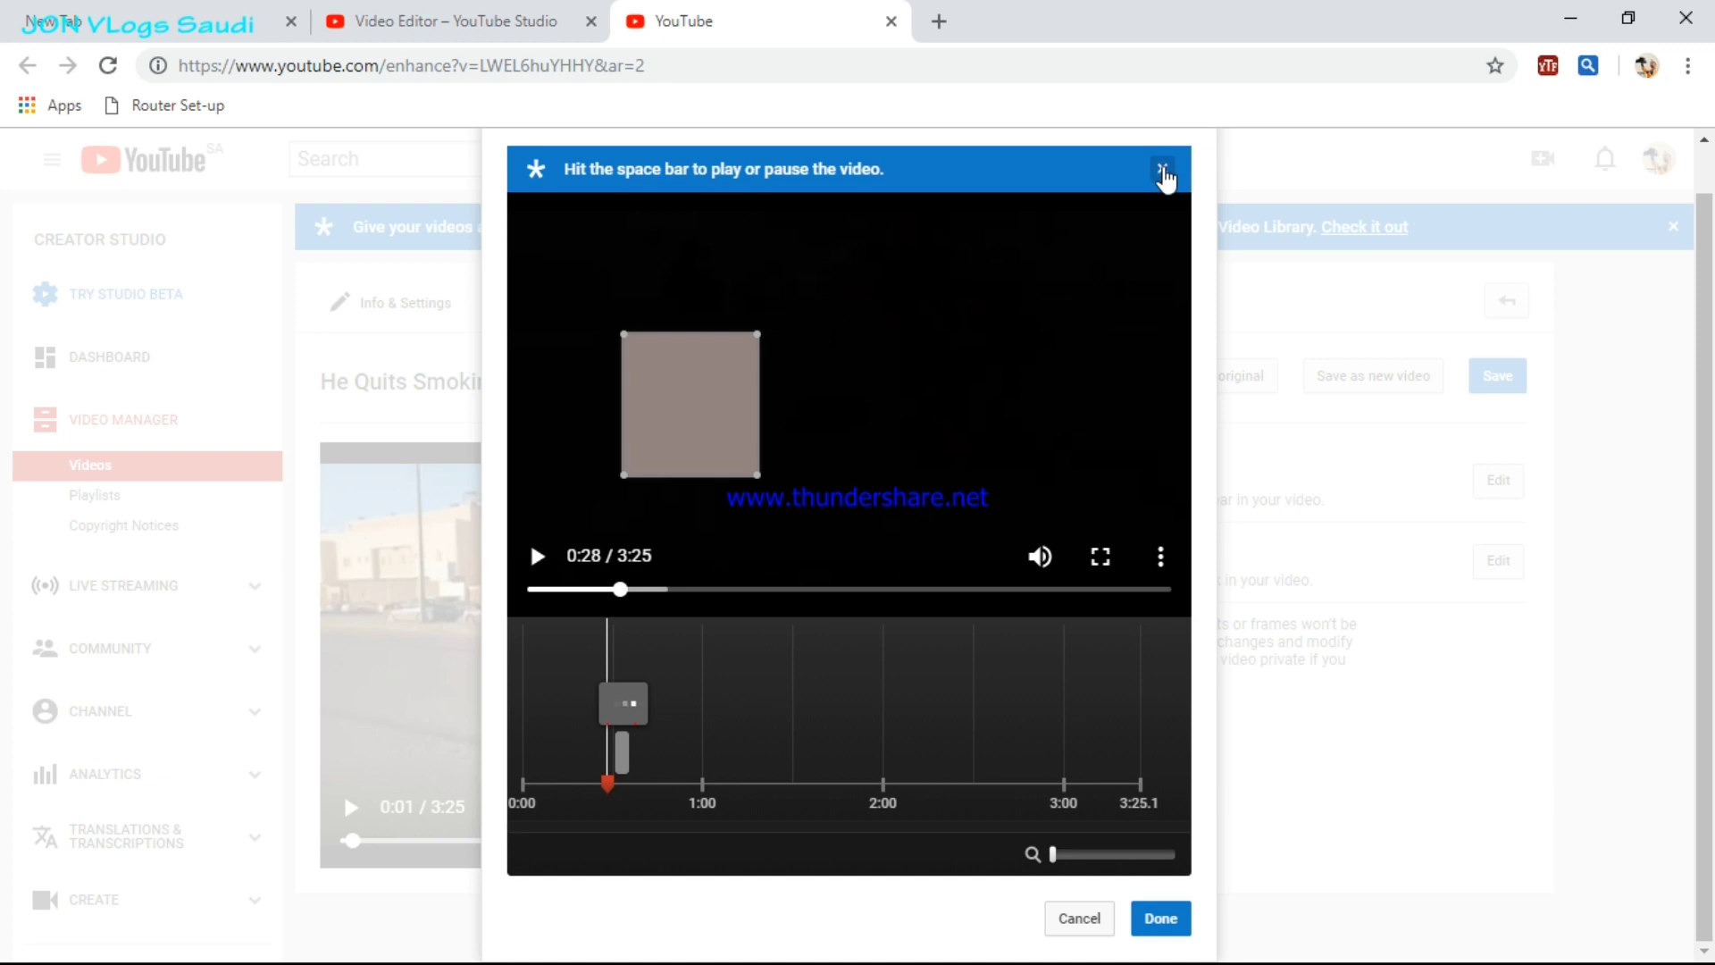
pyautogui.click(1163, 171)
pyautogui.click(1078, 920)
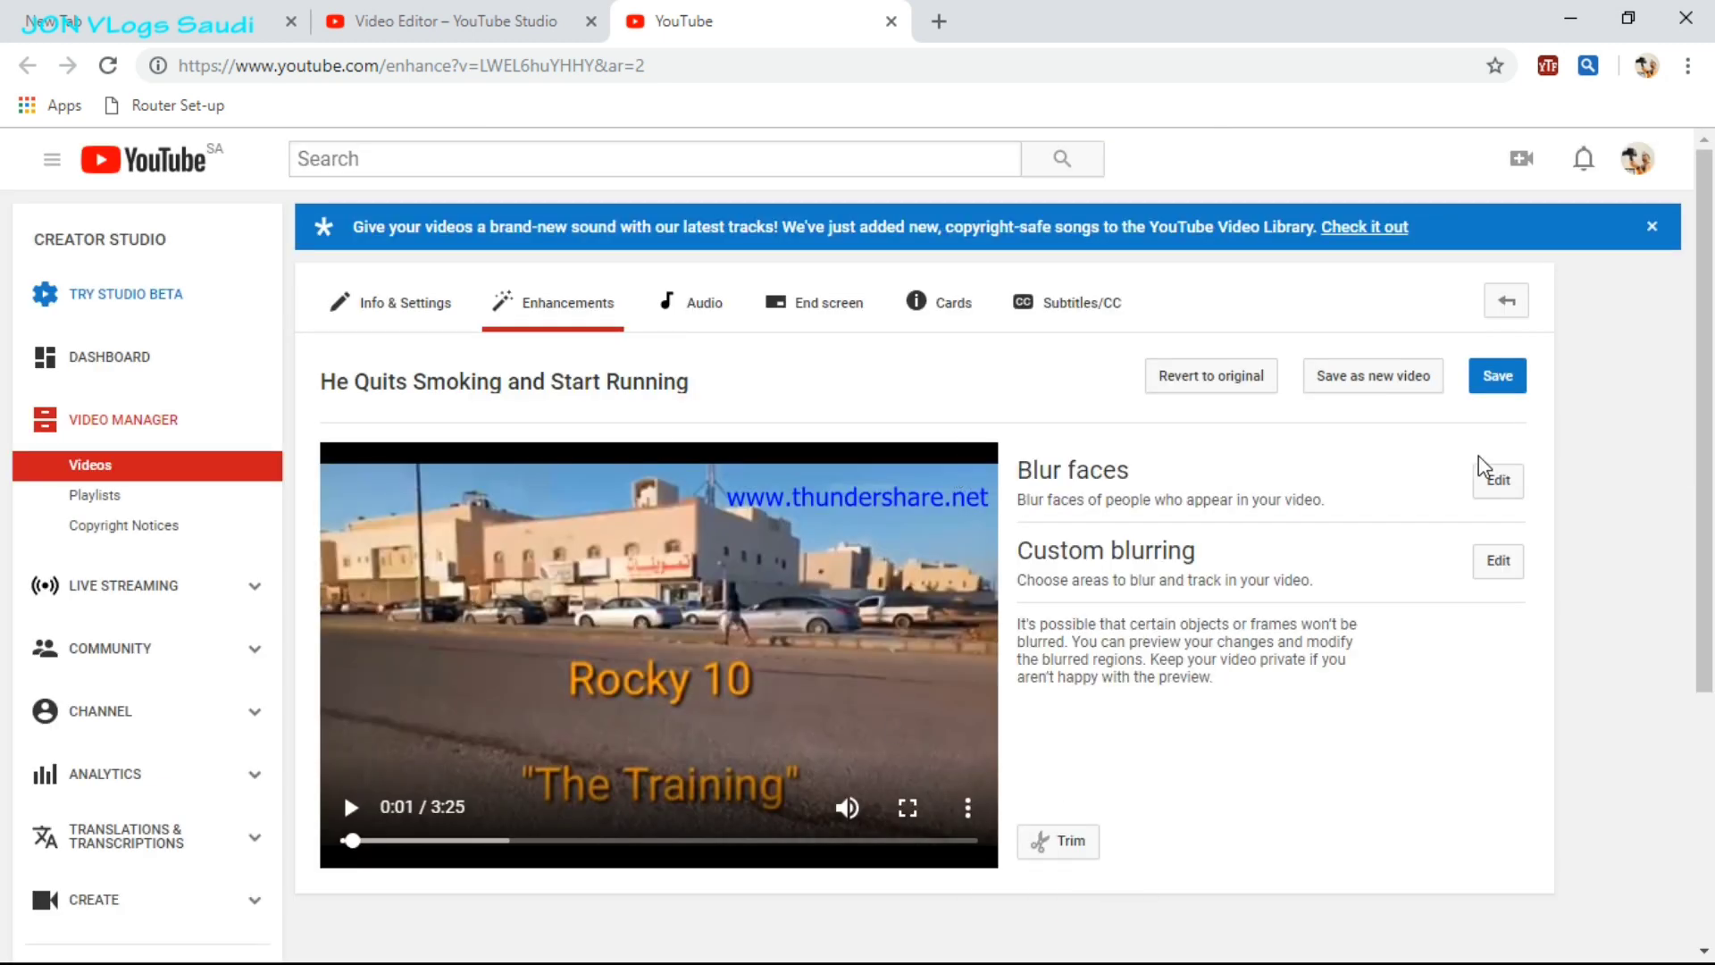
# Open the audio settings of the video for adding or replacing its audio
pyautogui.scroll(-2, 831, 652)
pyautogui.scroll(2, 820, 613)
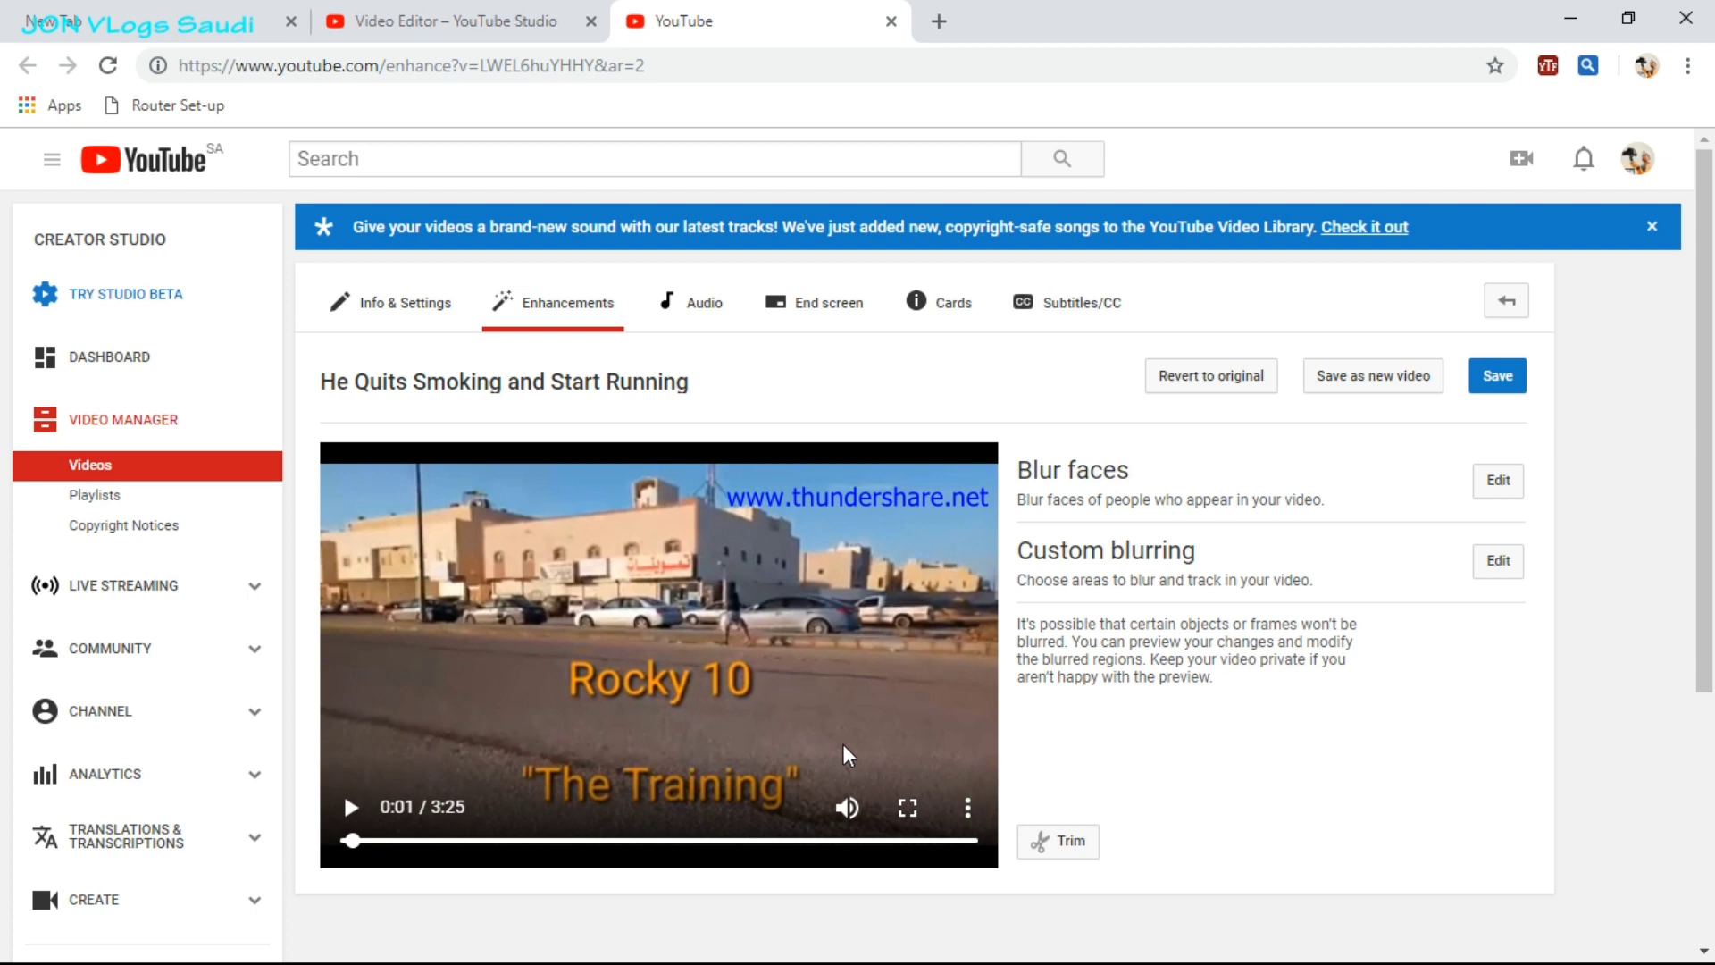
pyautogui.scroll(-2, 832, 719)
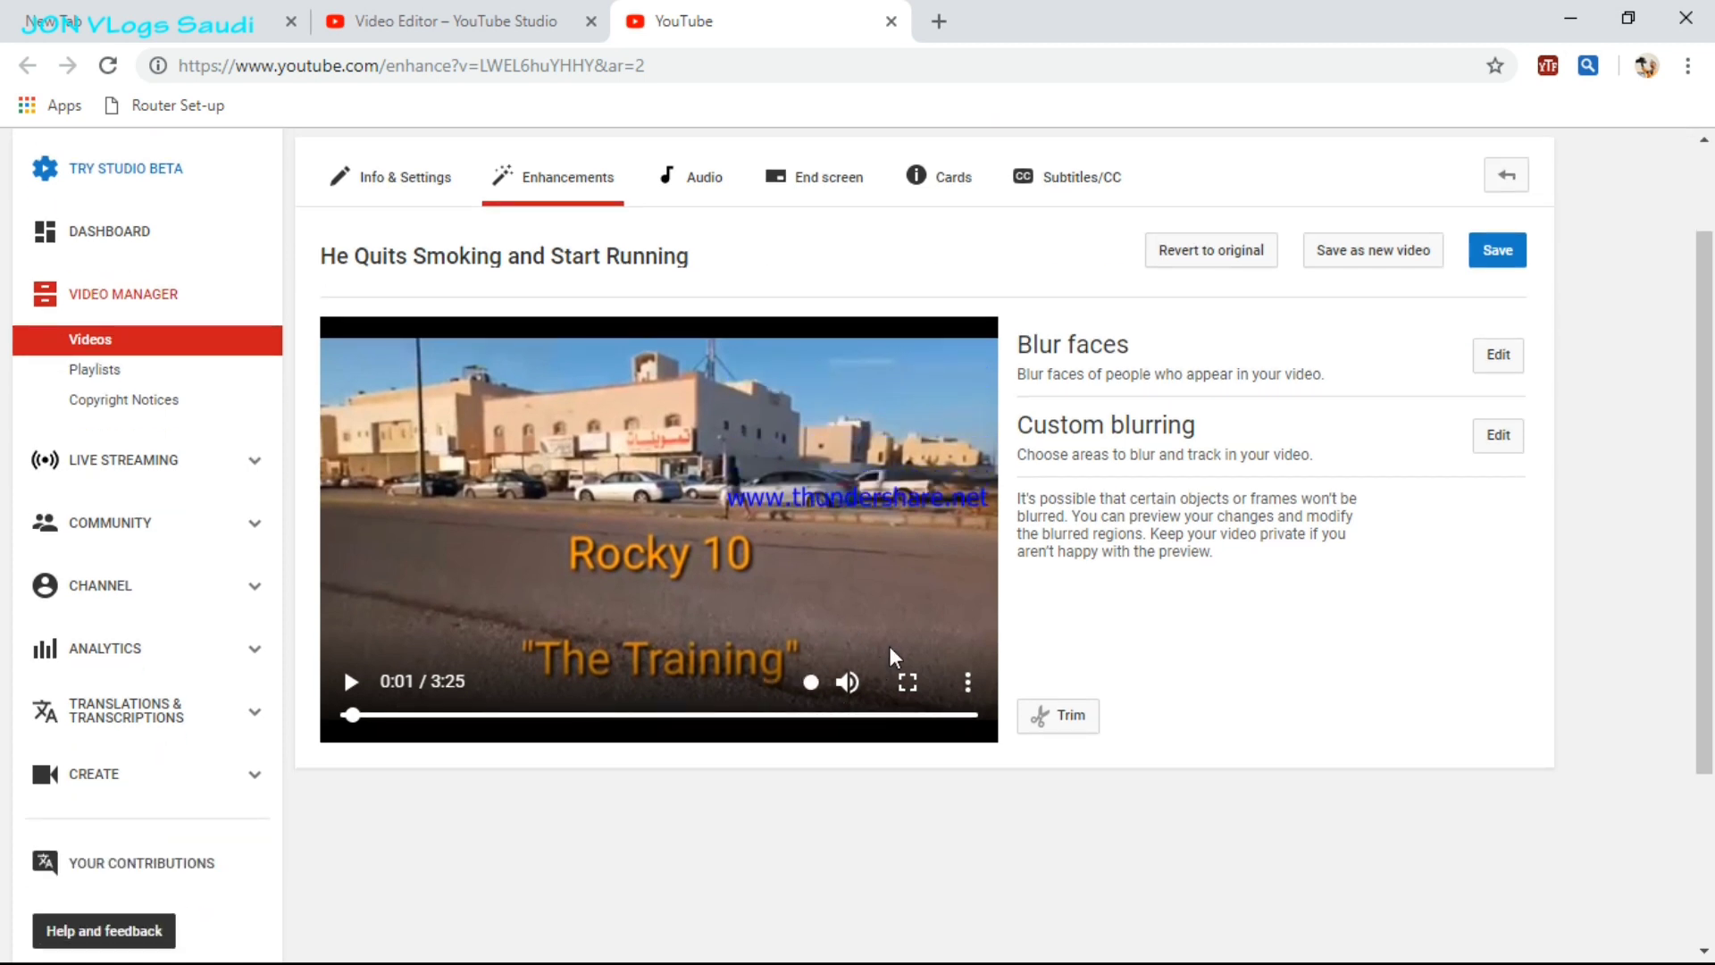
pyautogui.scroll(2, 896, 661)
pyautogui.click(690, 307)
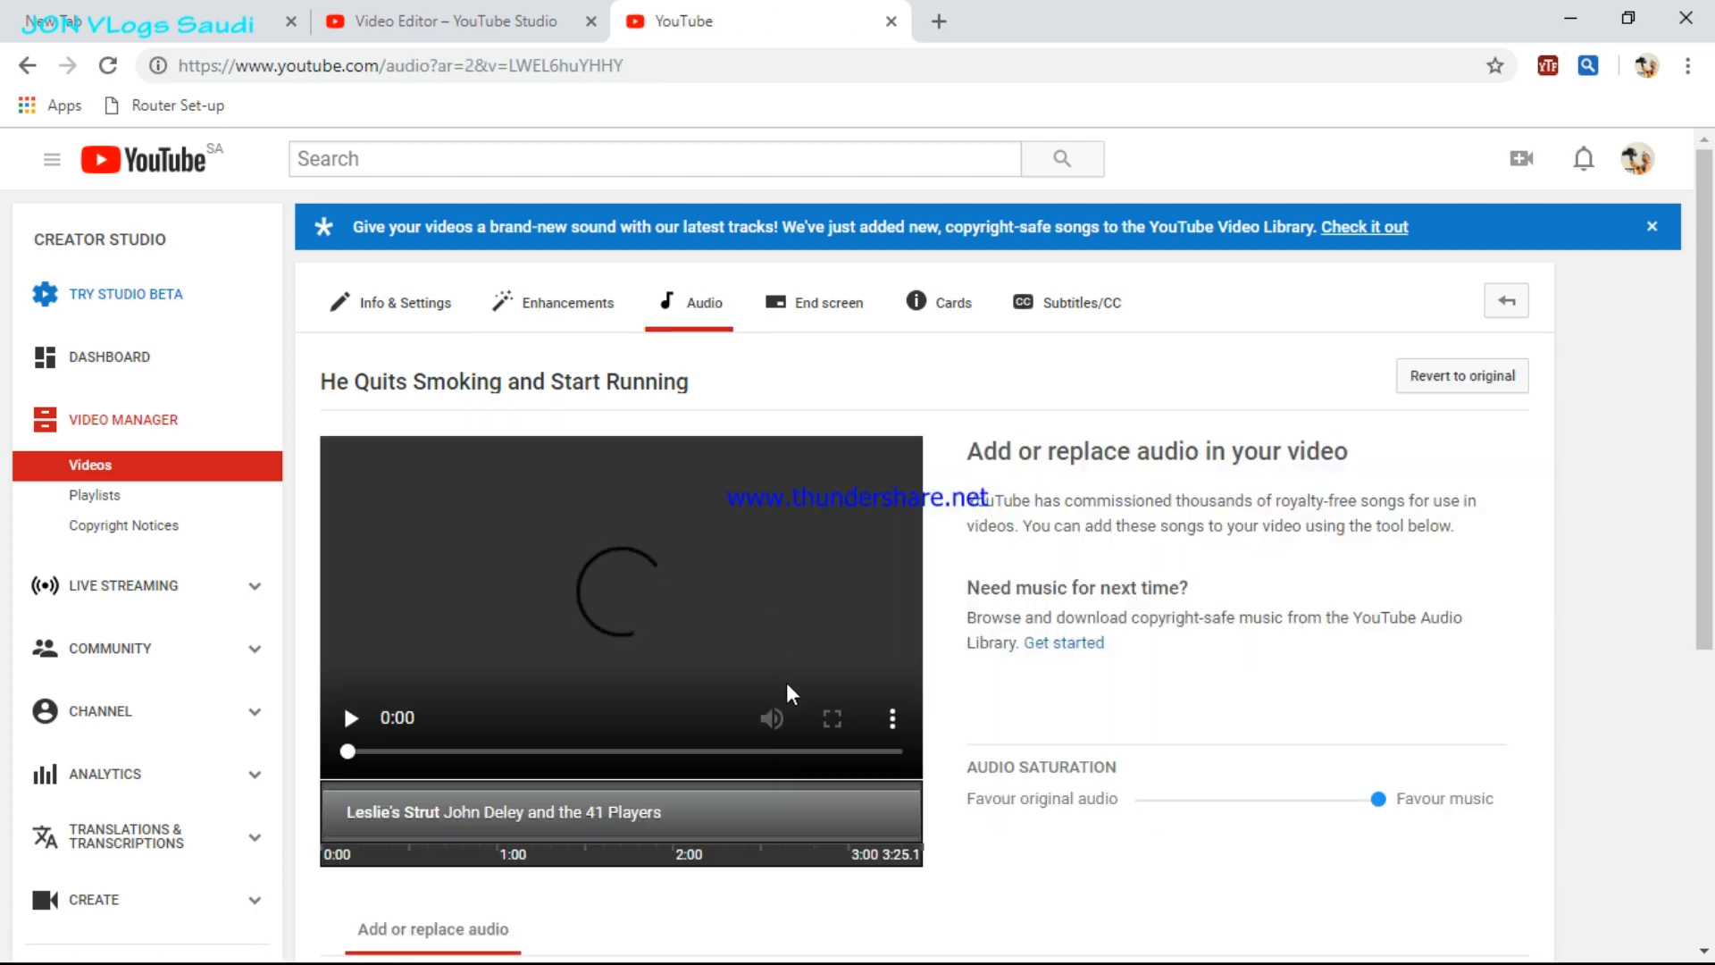
# Play the beginning of the video with its current replacement track, then pause it
pyautogui.scroll(-2, 786, 644)
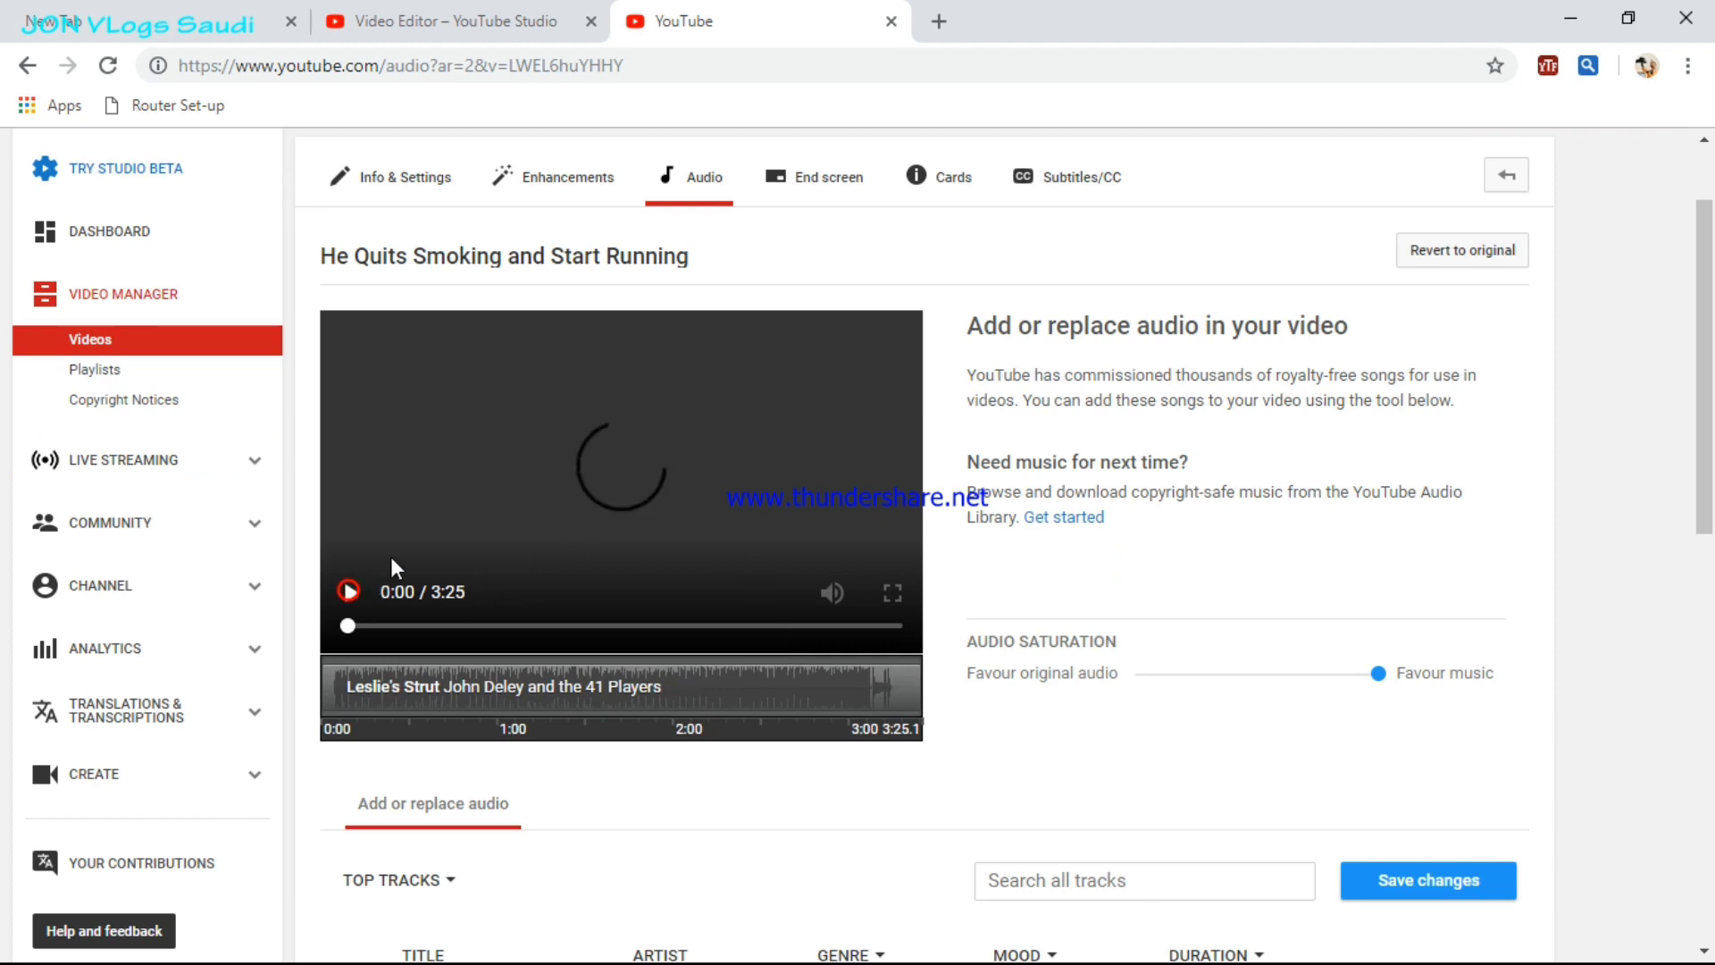
pyautogui.scroll(-3, 500, 554)
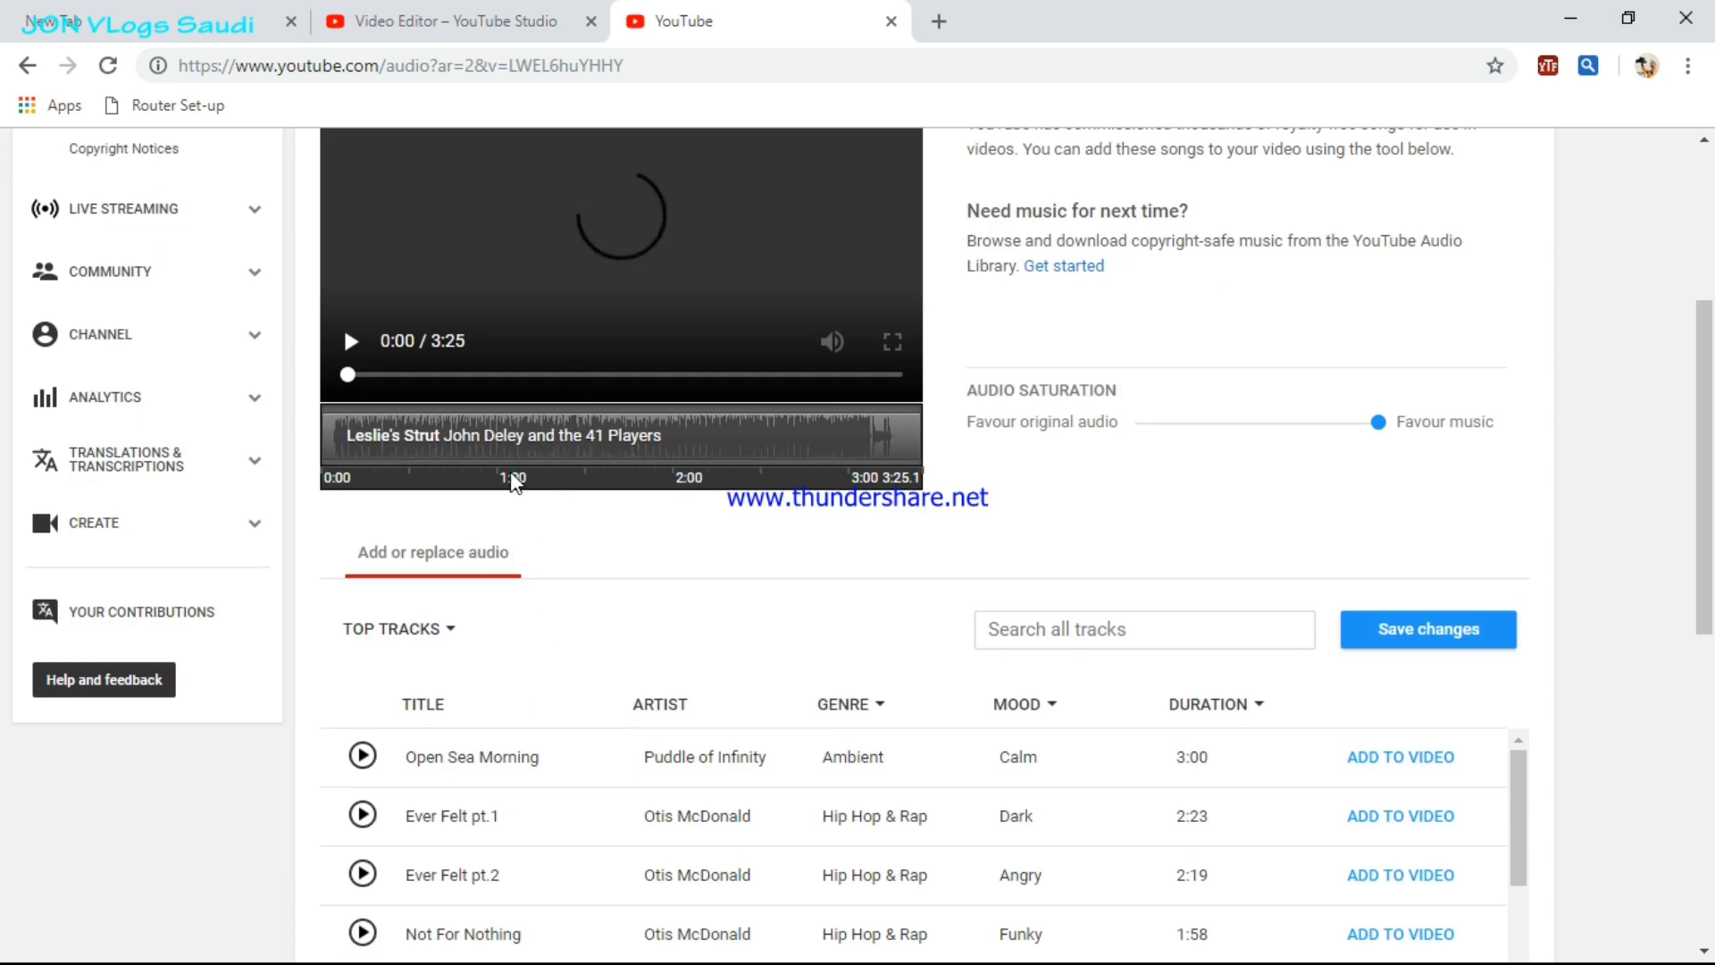
pyautogui.click(350, 342)
pyautogui.scroll(2, 760, 554)
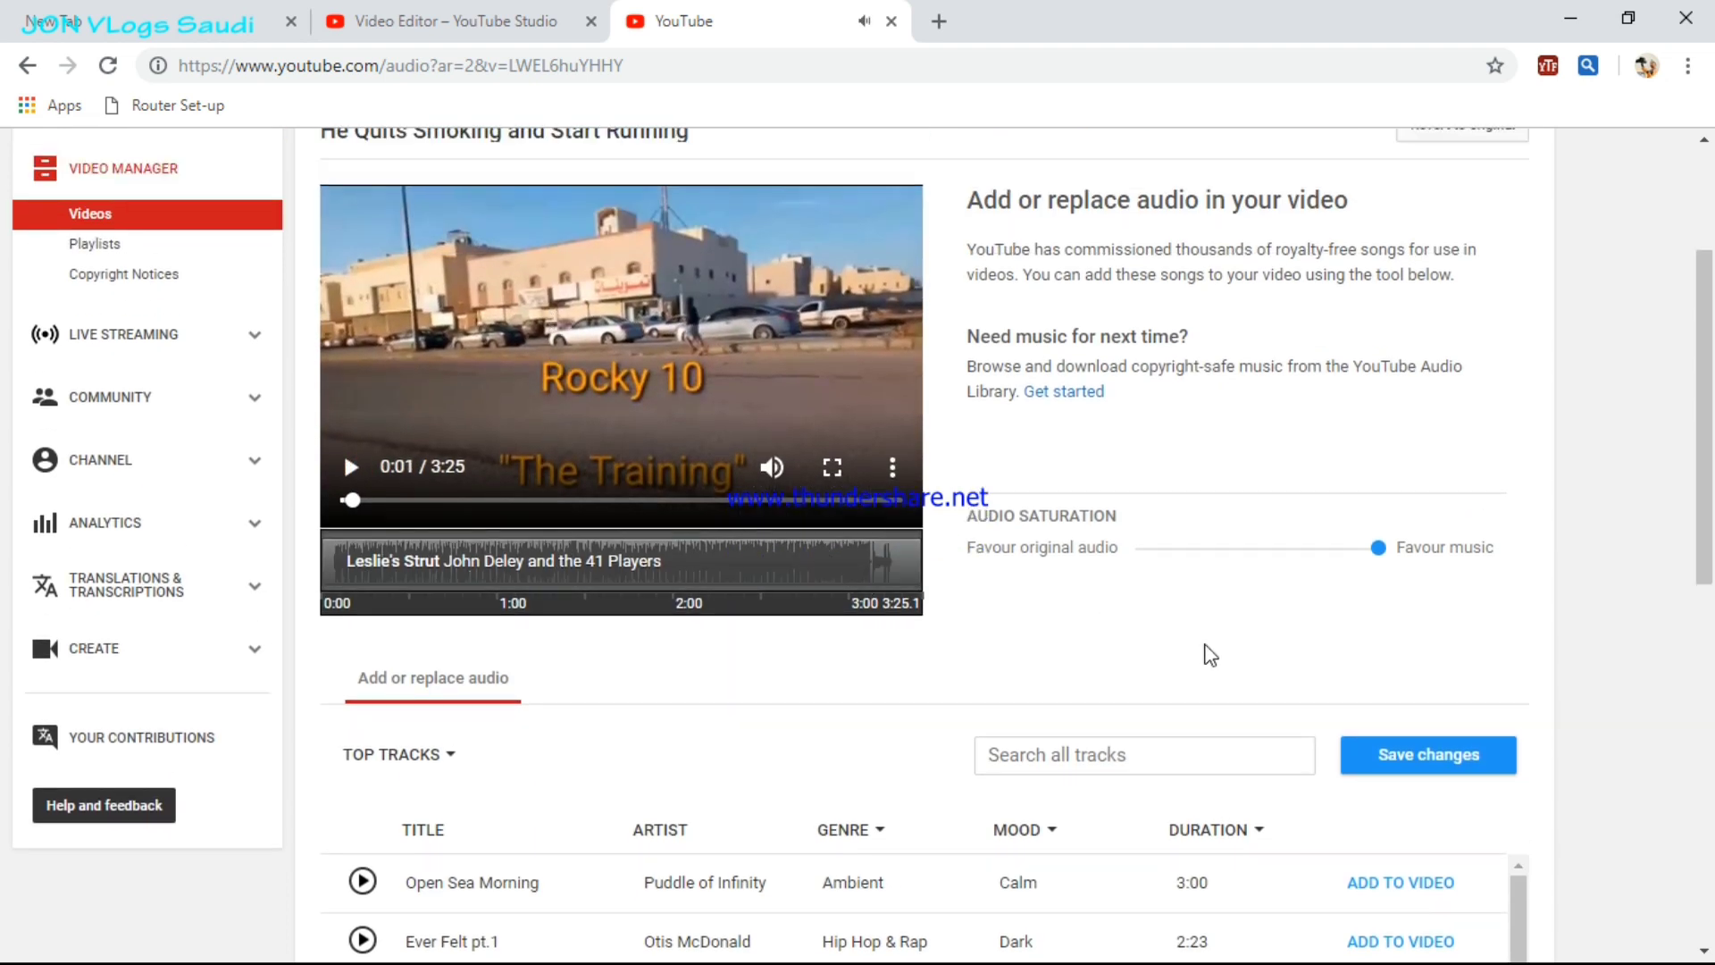
pyautogui.scroll(-1, 494, 739)
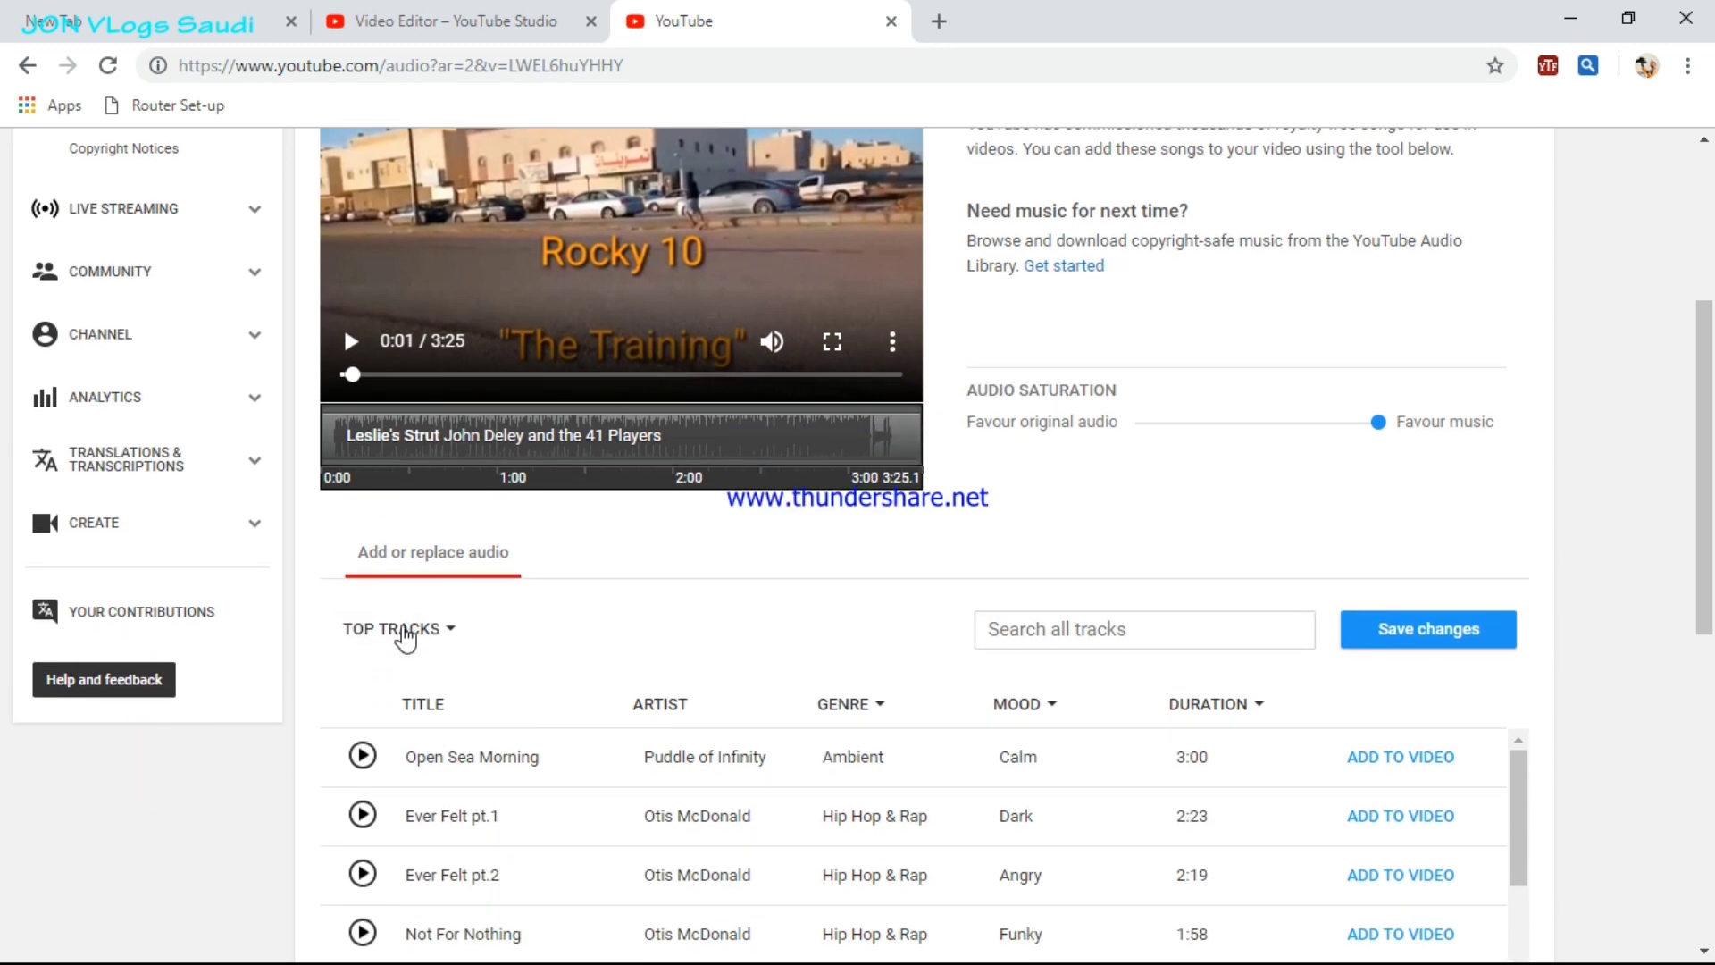
# Examine the top tracks offered for the video, including their genre, mood and duration, and compare them with the audio preview
pyautogui.scroll(-1, 455, 773)
pyautogui.scroll(3, 614, 641)
pyautogui.scroll(-3, 615, 641)
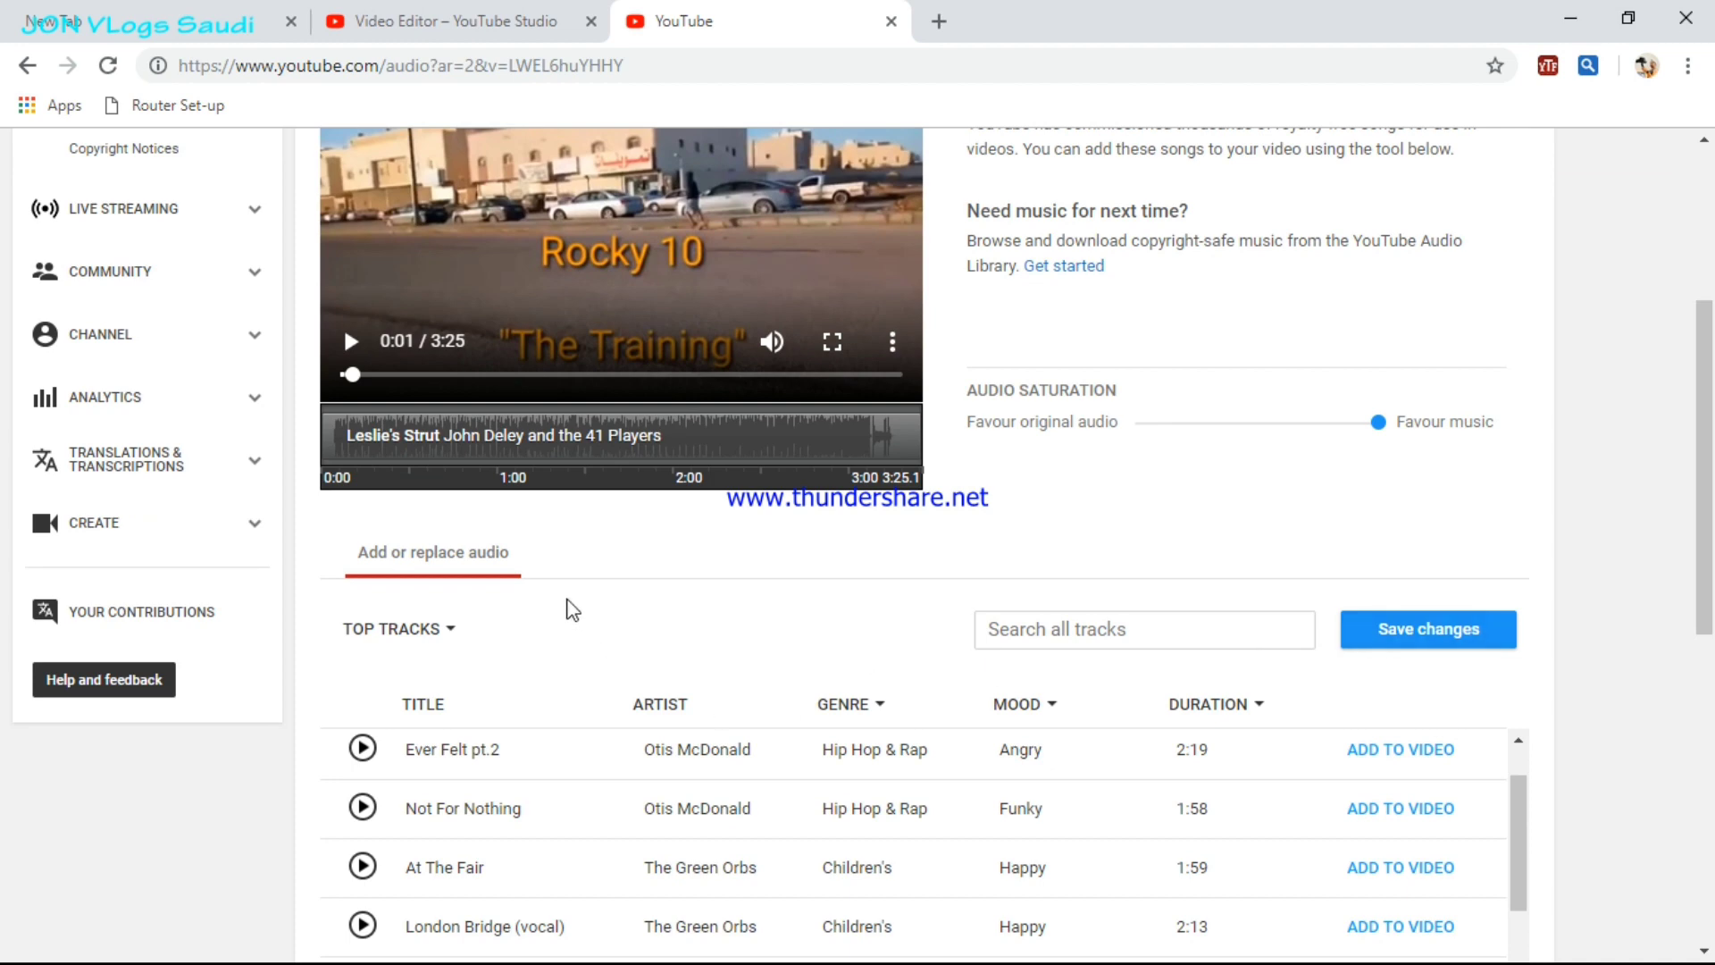
pyautogui.scroll(-2, 571, 610)
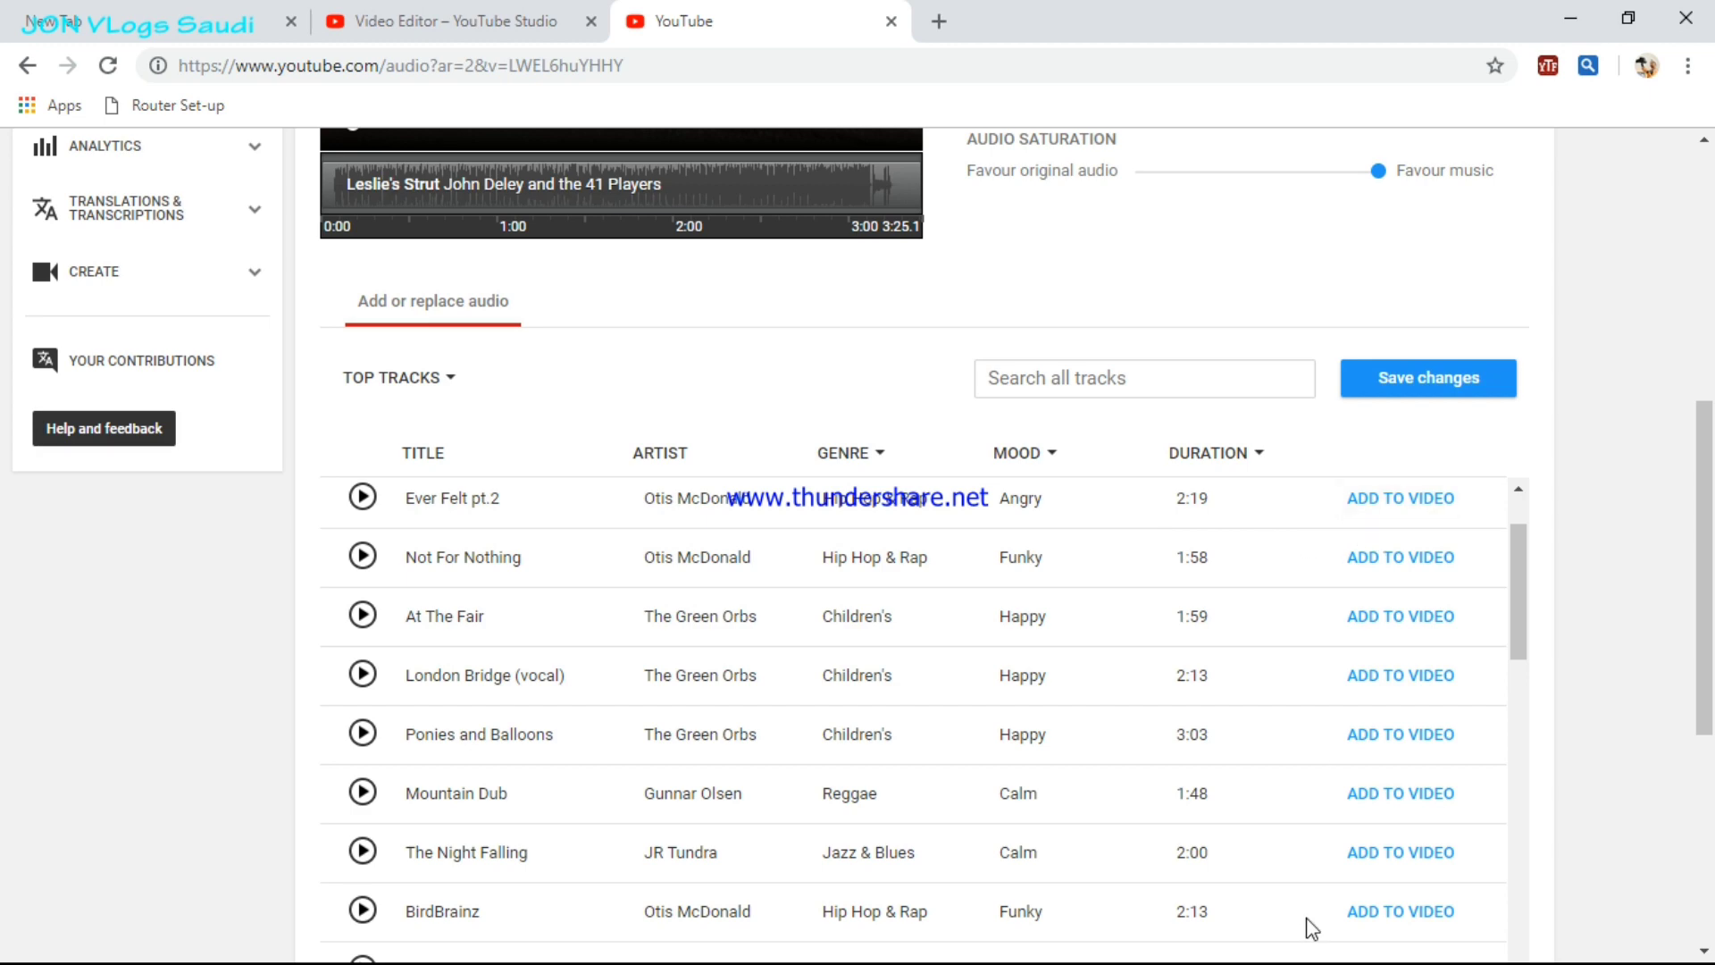
pyautogui.scroll(5, 1168, 632)
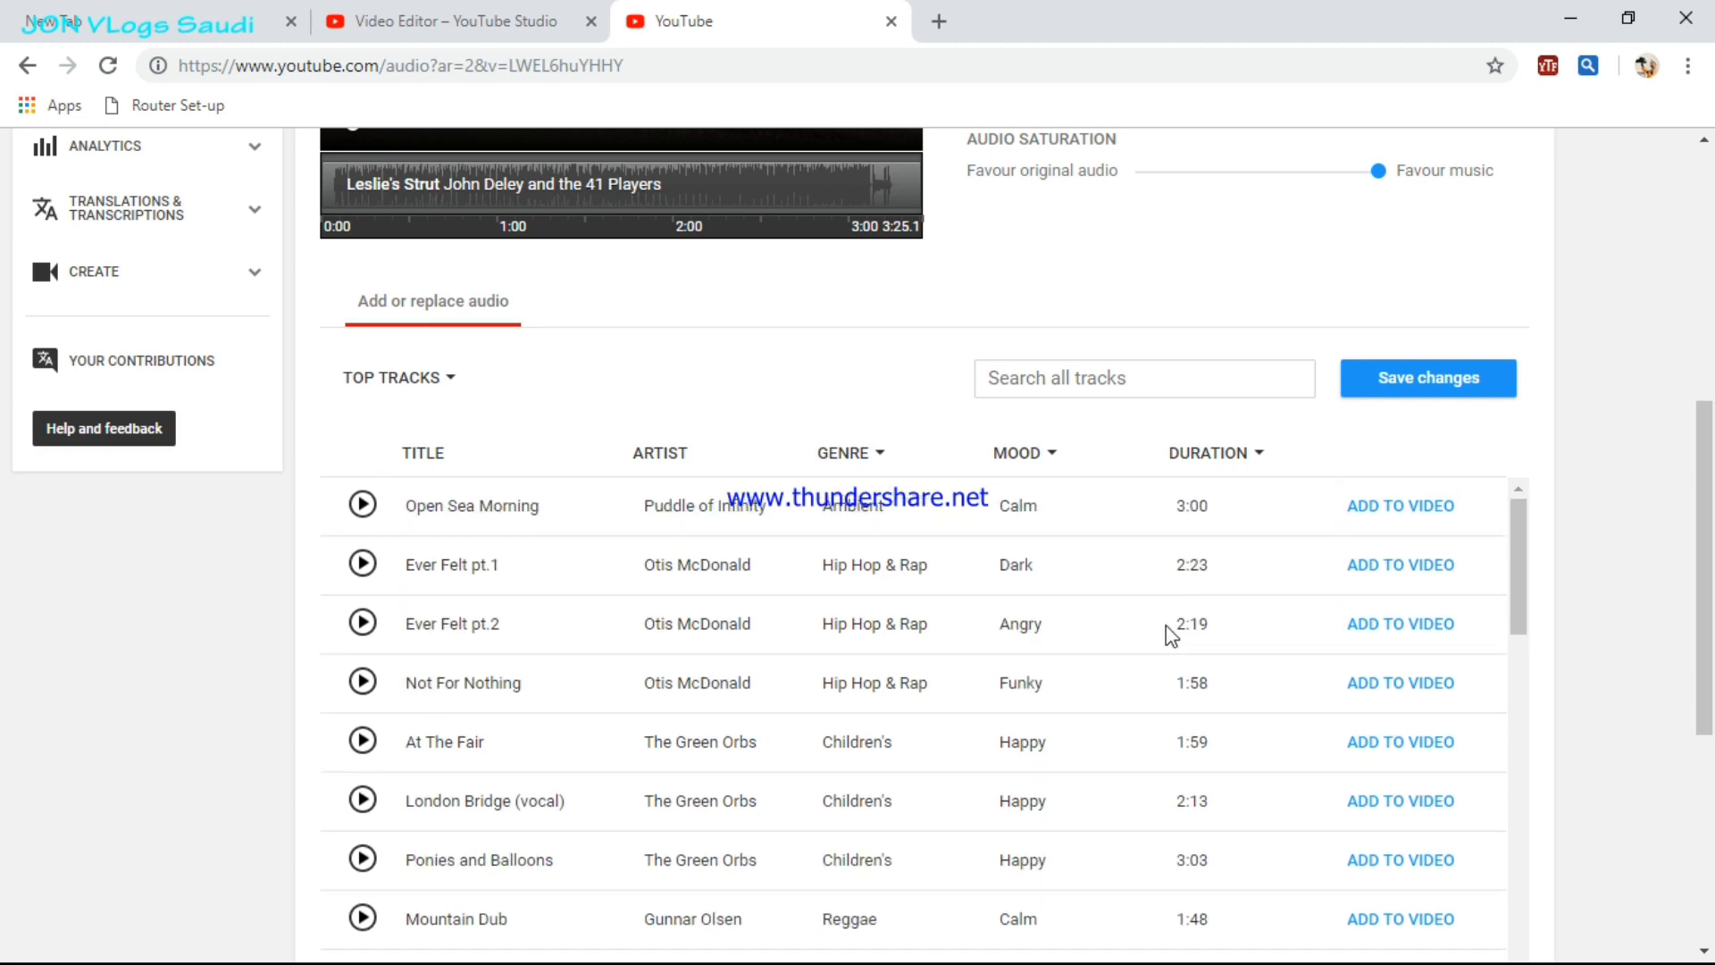
pyautogui.scroll(-4, 1167, 641)
pyautogui.scroll(3, 518, 295)
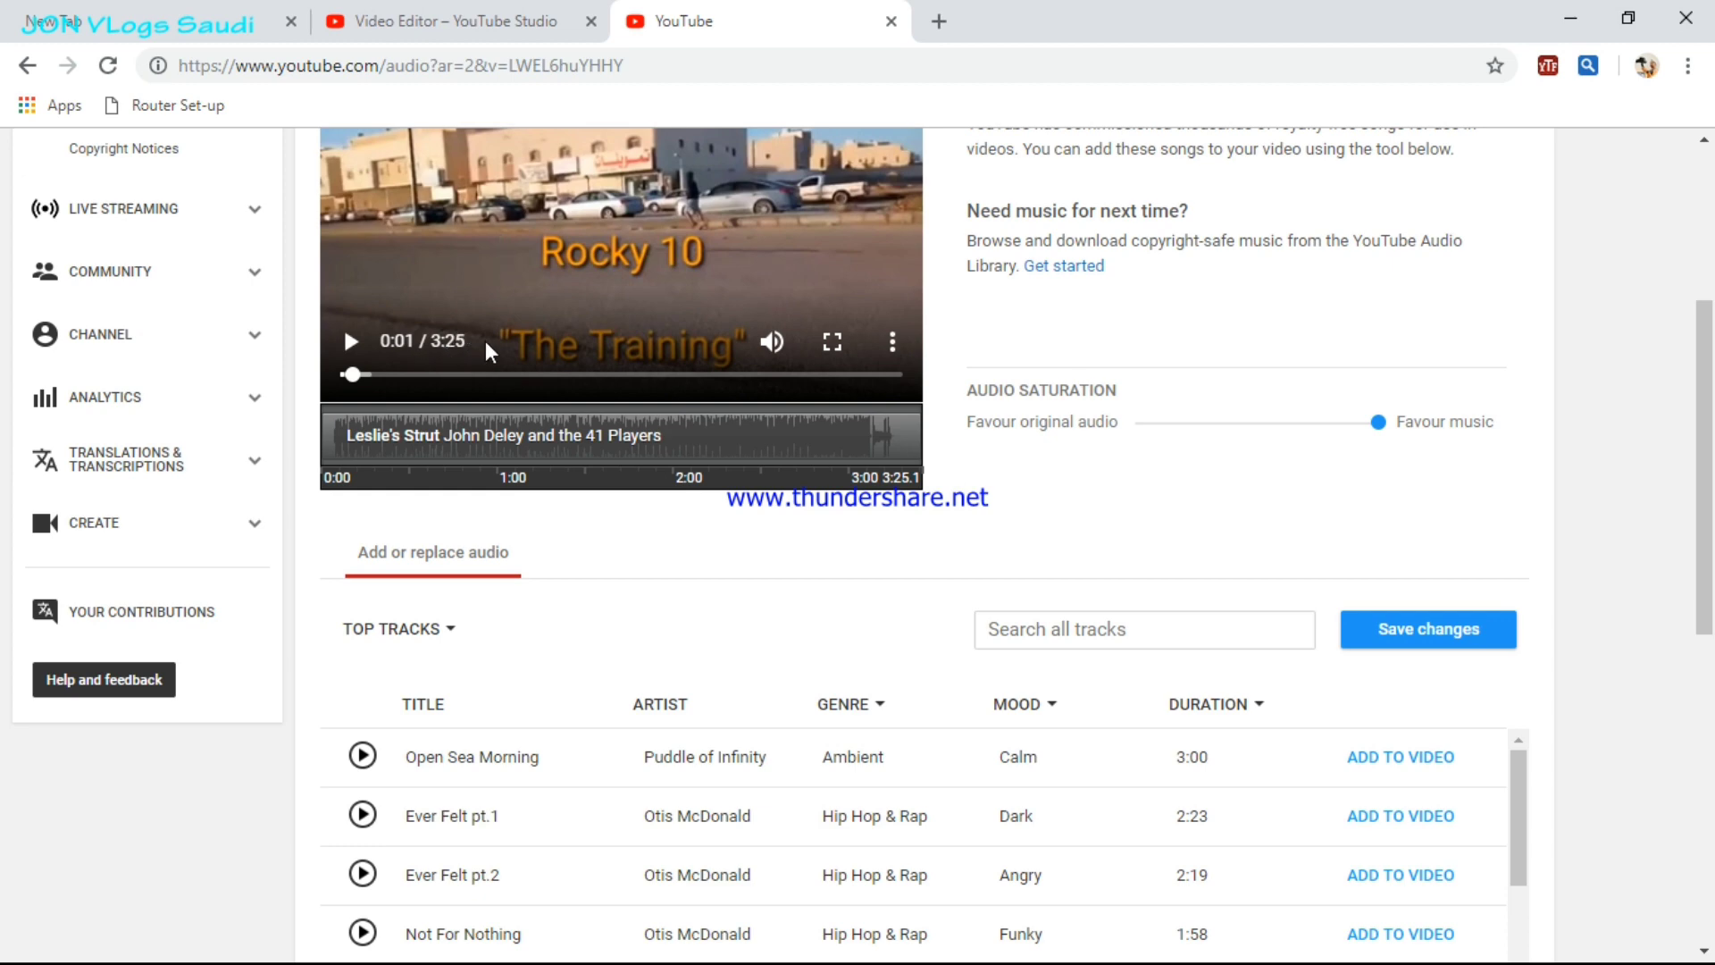
pyautogui.scroll(-3, 505, 416)
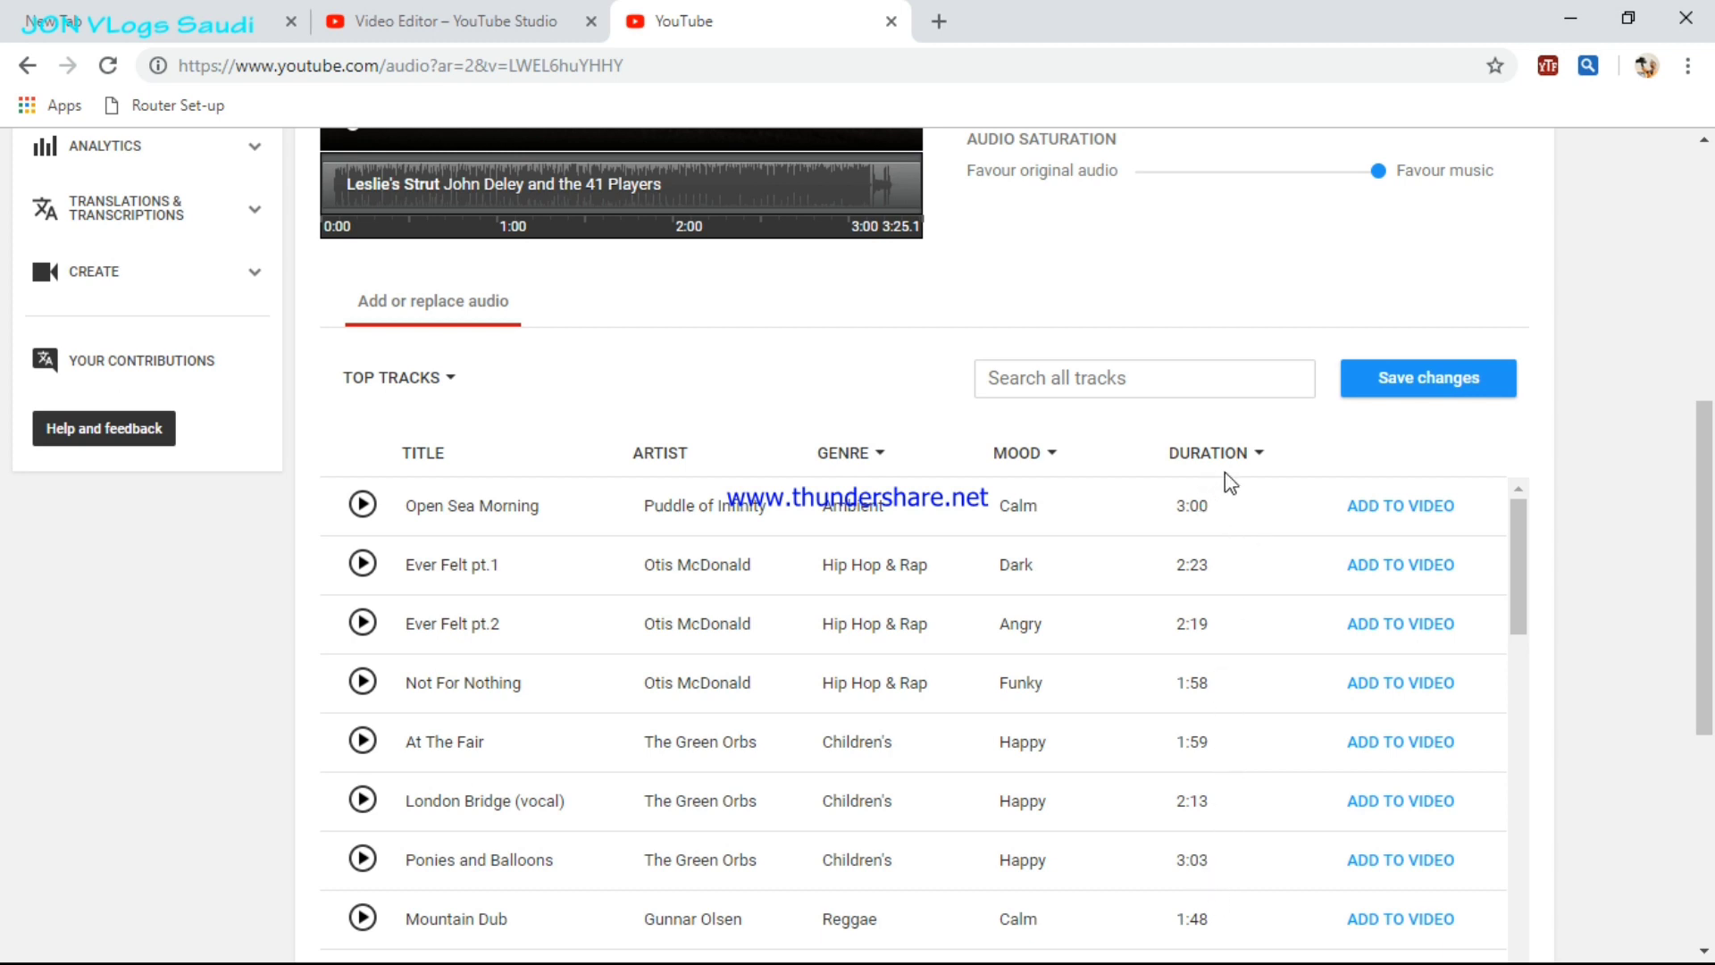
# Switch the track list to all tracks and browse down to the songs by Bad Snacks
pyautogui.click(449, 386)
pyautogui.click(434, 464)
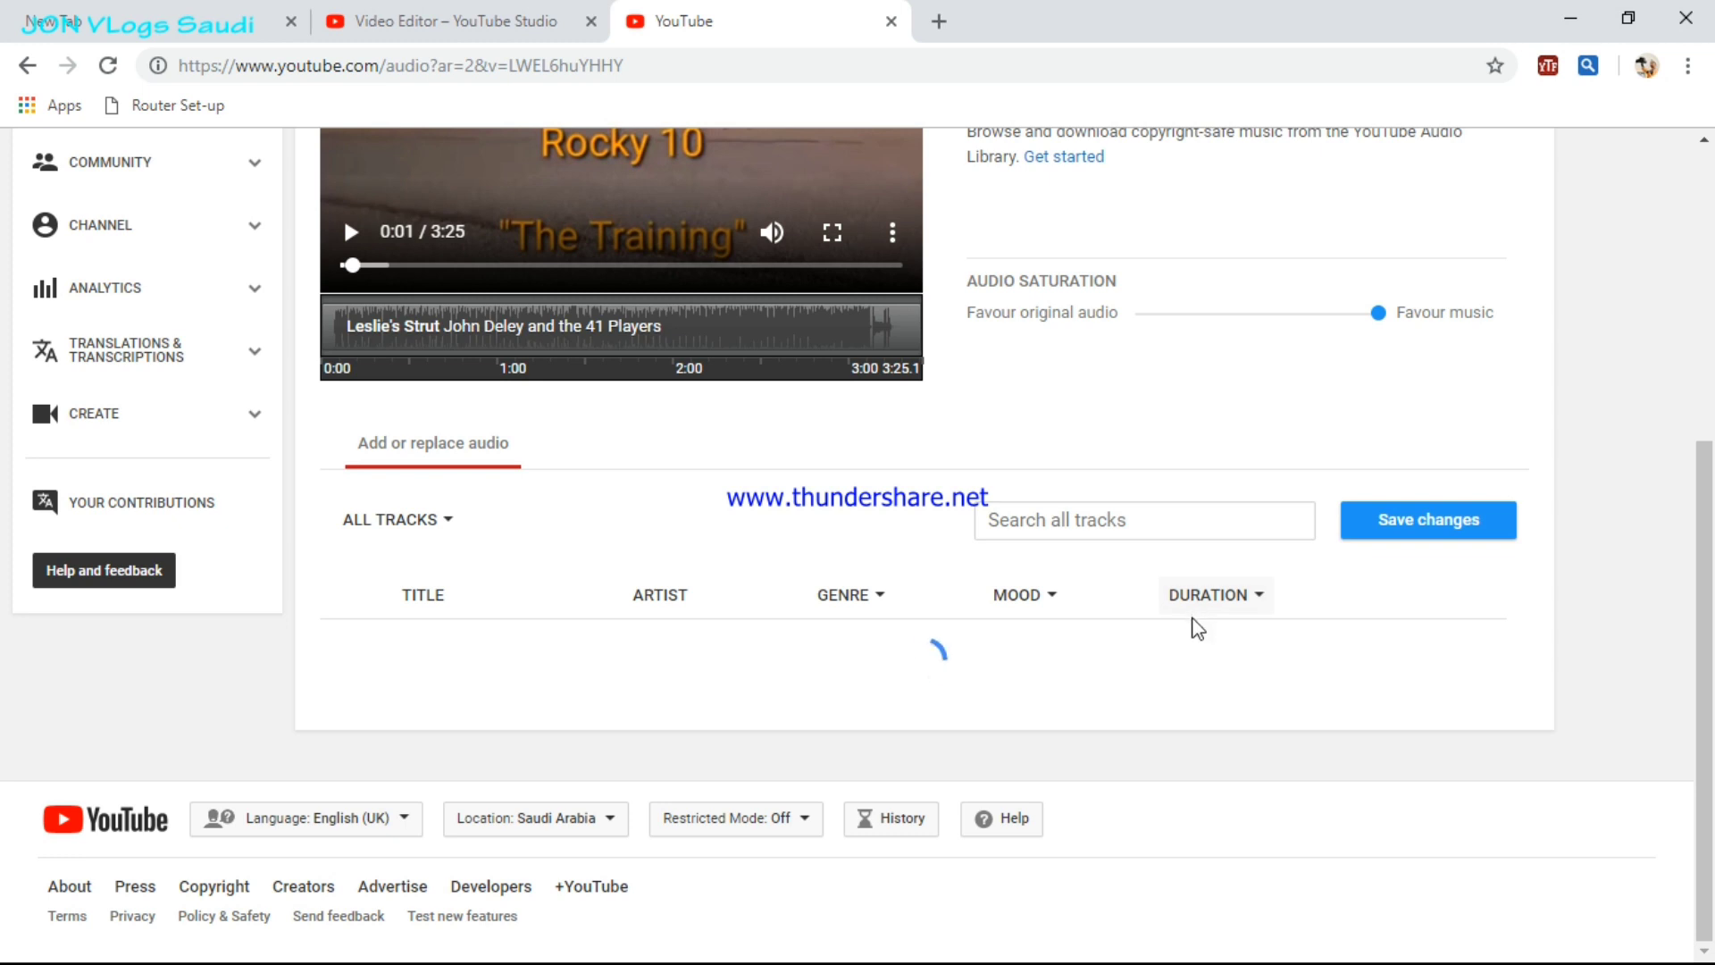
pyautogui.scroll(-2, 1235, 621)
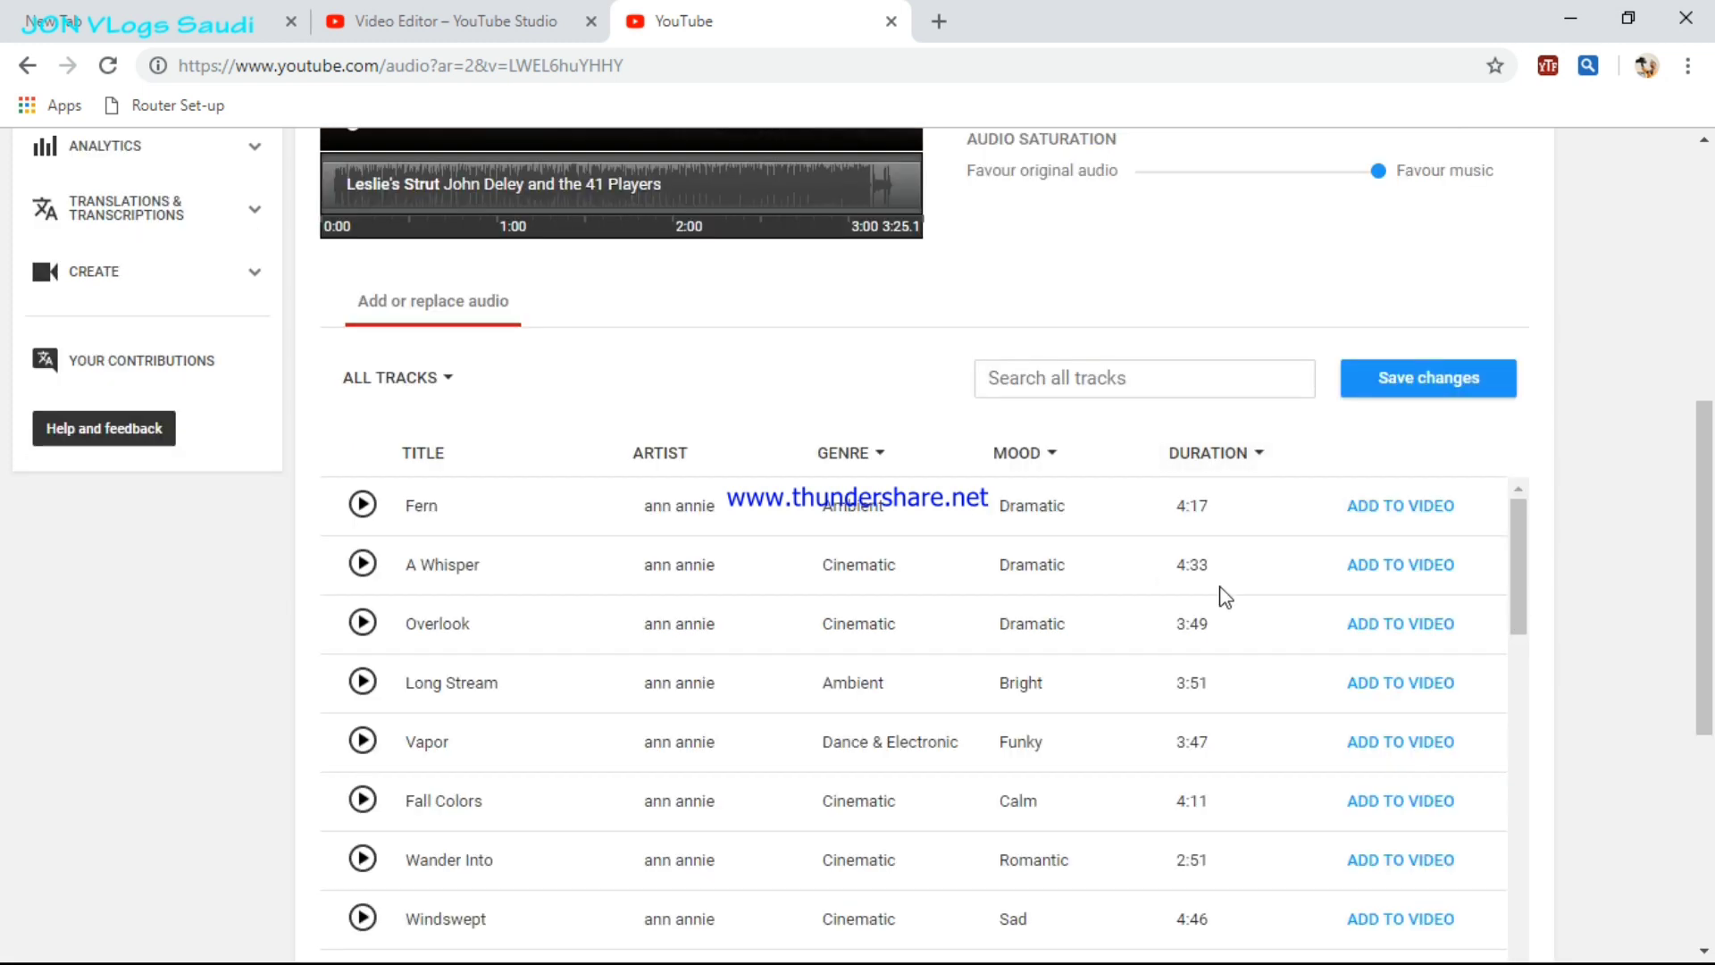
pyautogui.scroll(-1, 1228, 601)
pyautogui.scroll(-3, 1193, 759)
pyautogui.scroll(-3, 1215, 840)
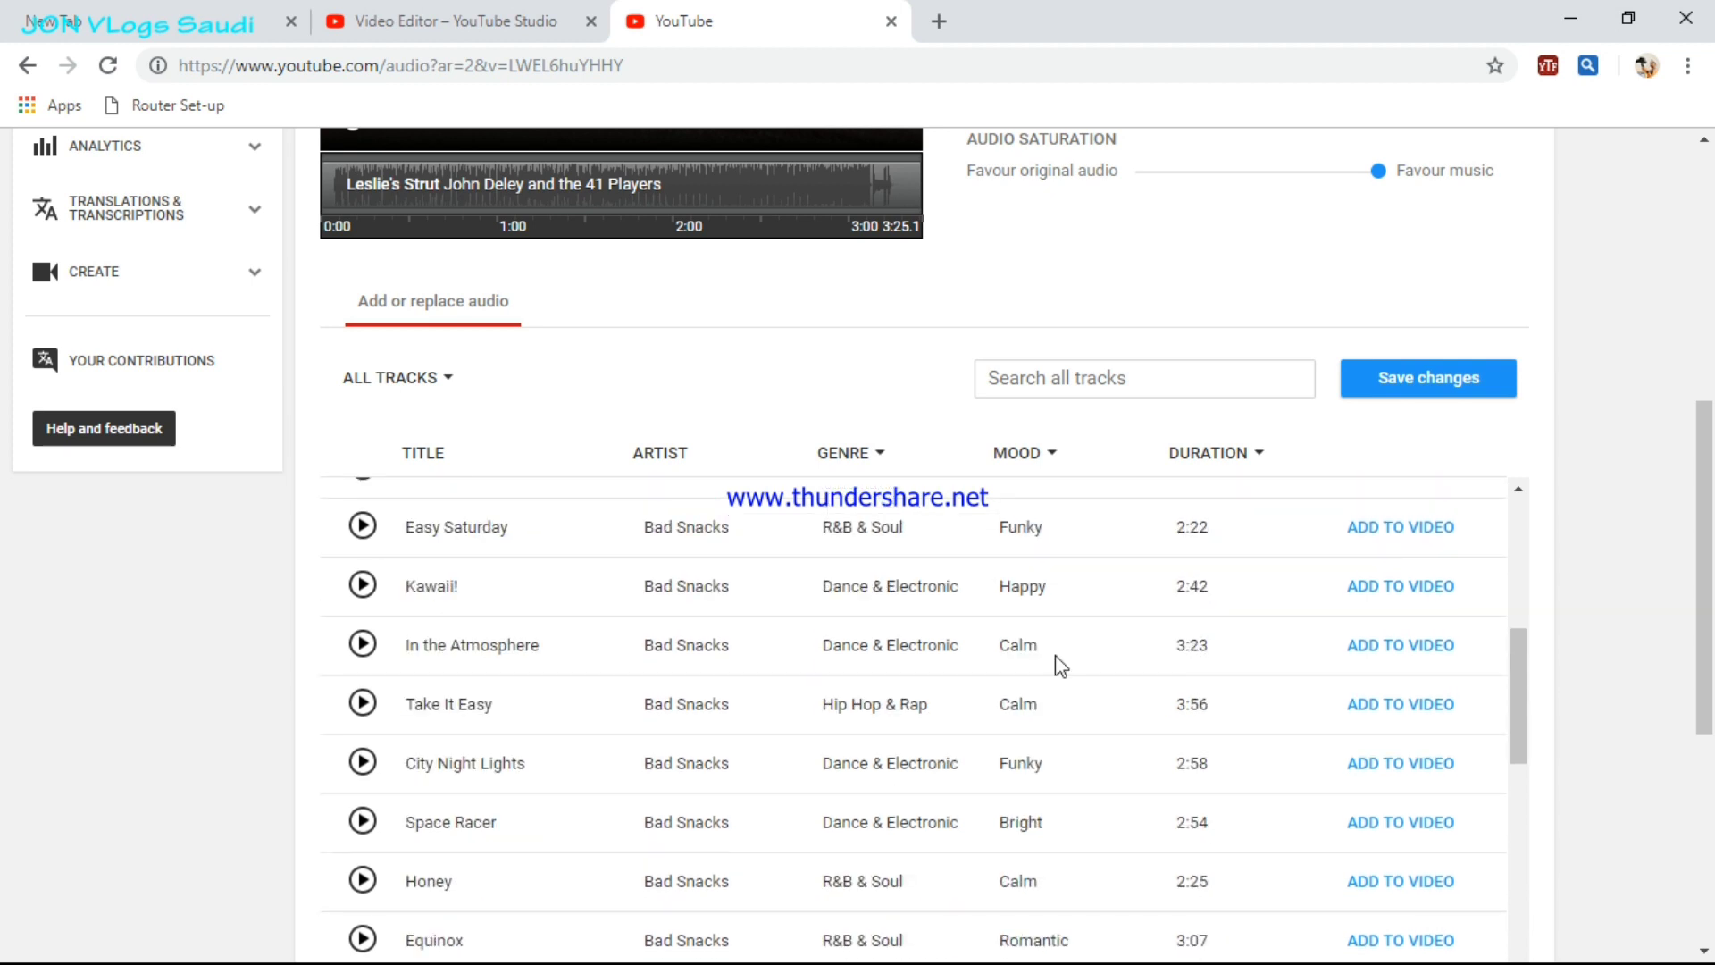
# Preview the track In the Atmosphere by Bad Snacks and add it to the video
pyautogui.click(365, 645)
pyautogui.scroll(3, 365, 661)
pyautogui.scroll(-3, 361, 657)
pyautogui.click(362, 645)
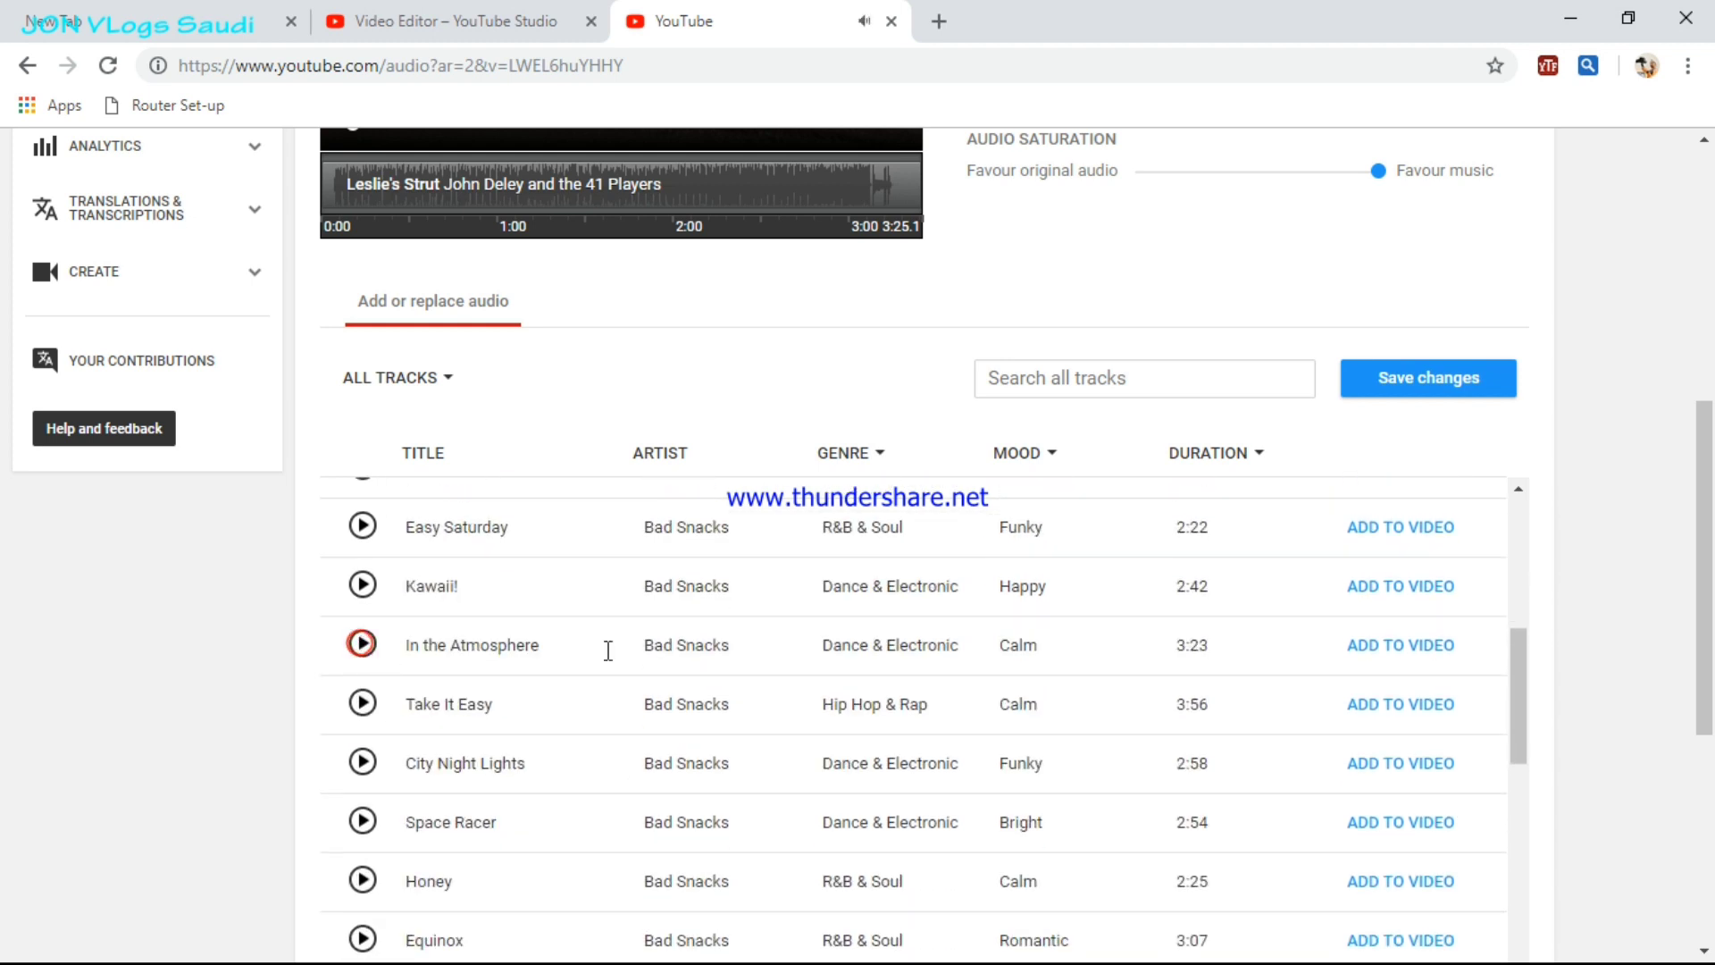
pyautogui.click(1420, 655)
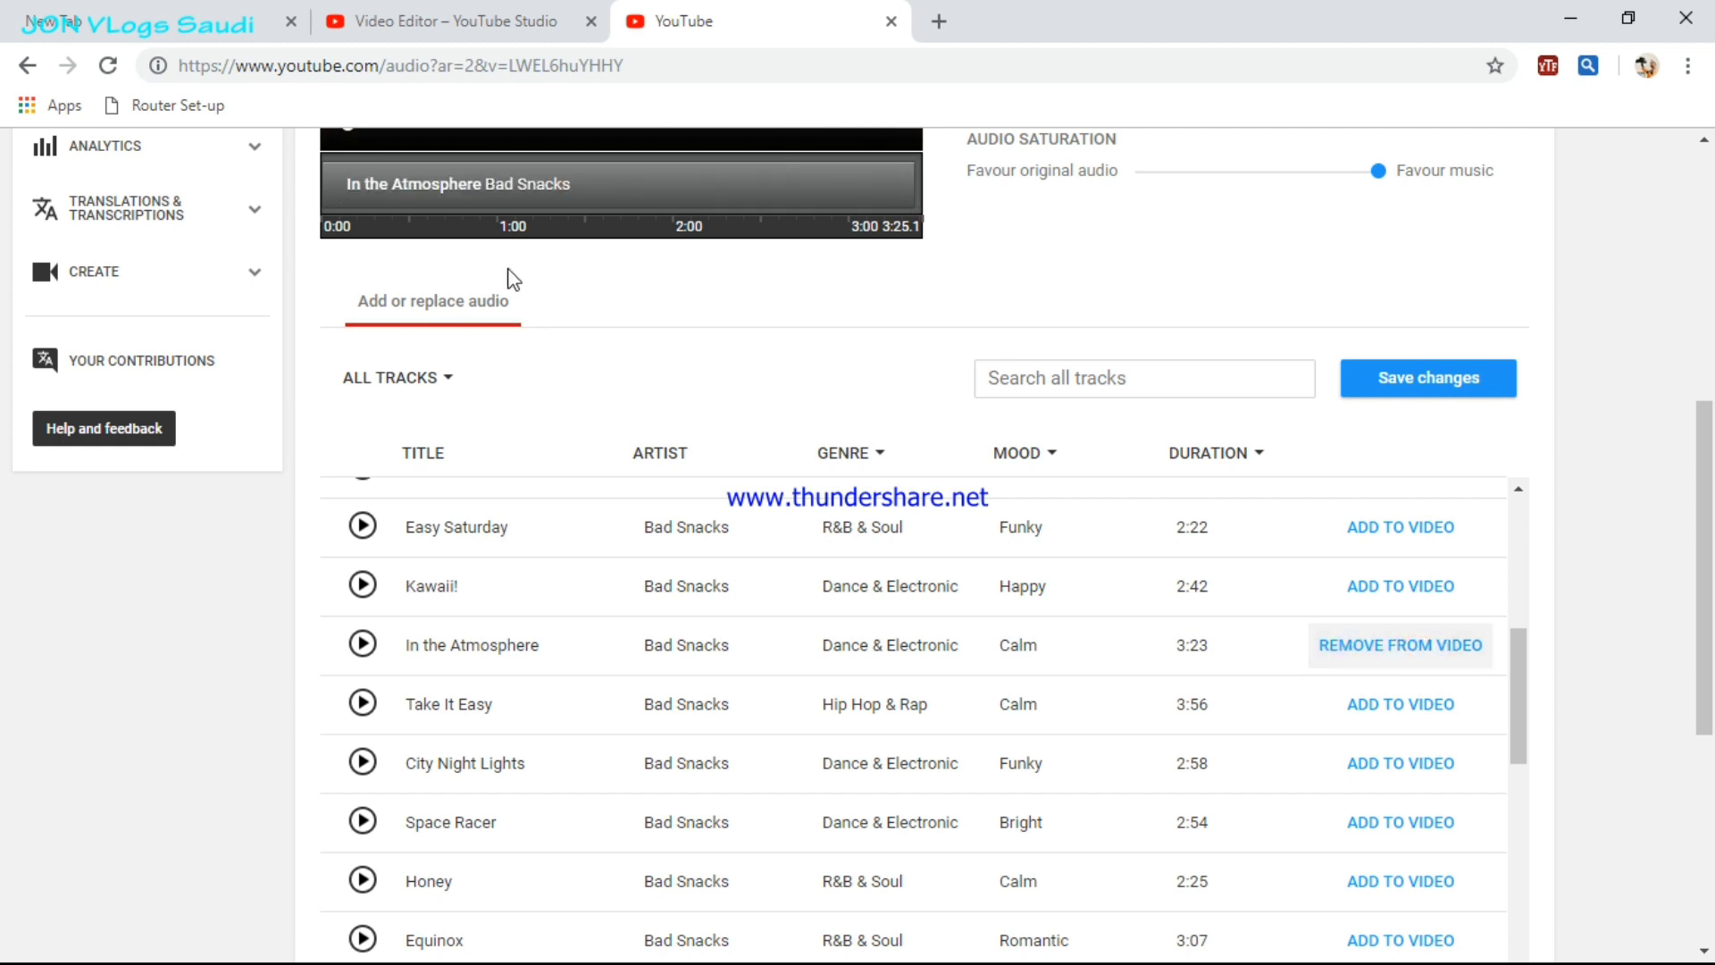
# Play the beginning of the video with the newly added track to check the replaced audio, then pause it
pyautogui.scroll(3, 527, 286)
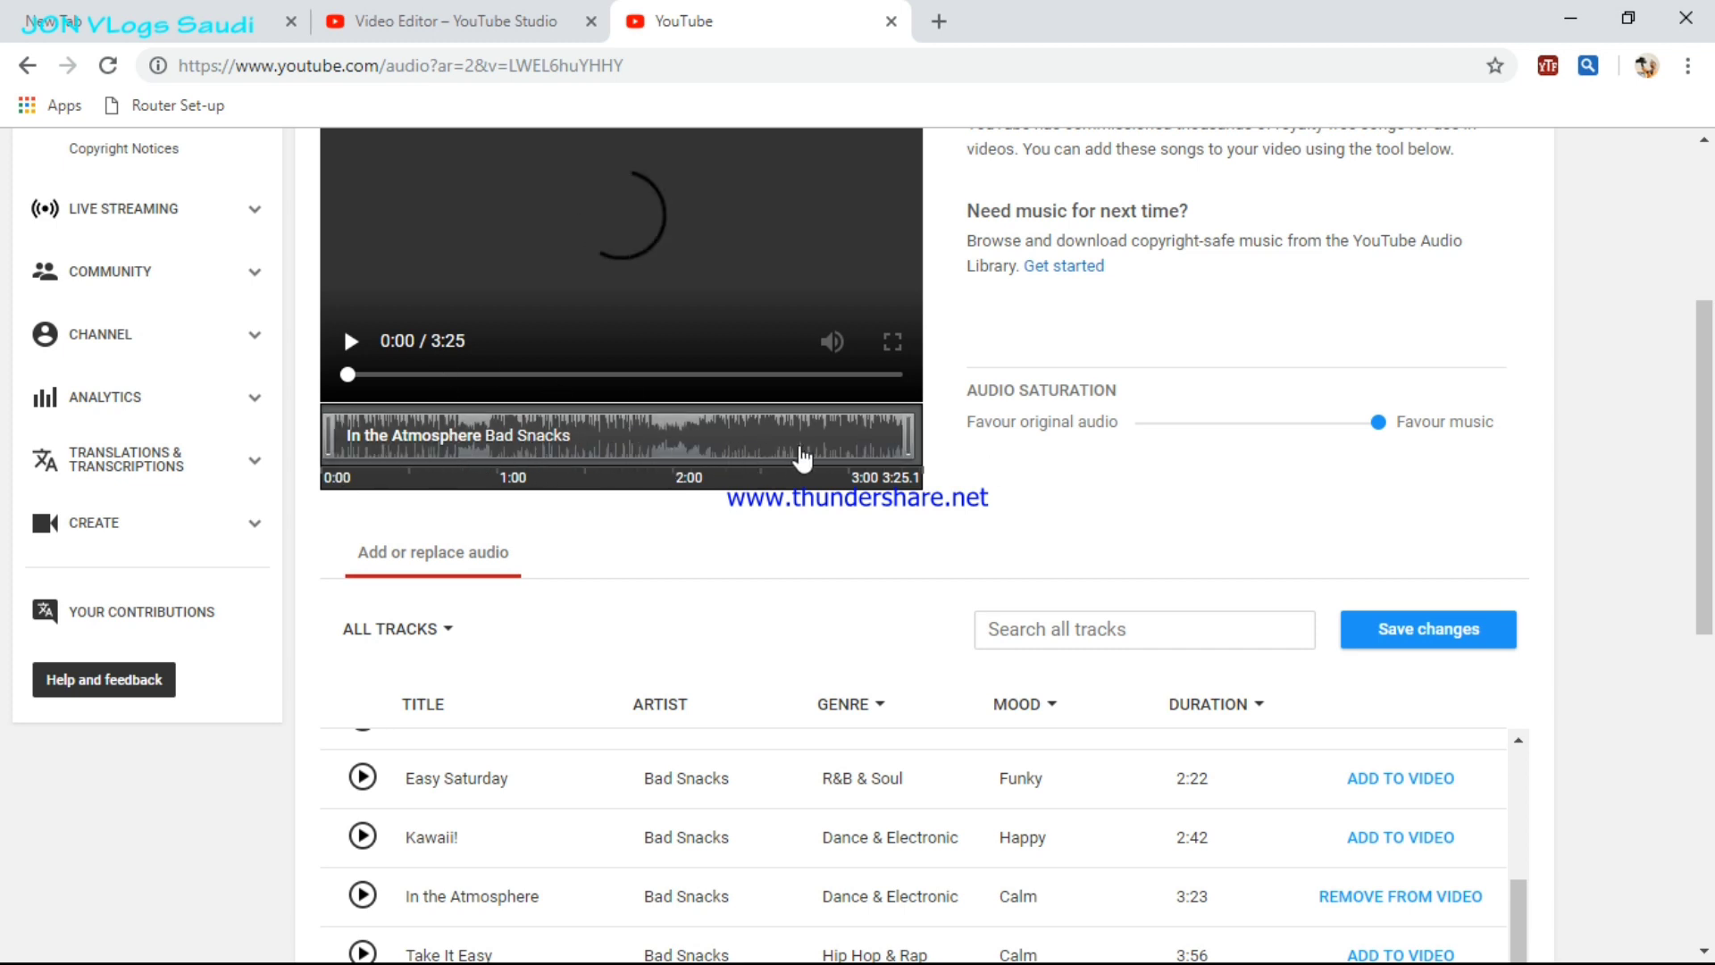
pyautogui.click(352, 343)
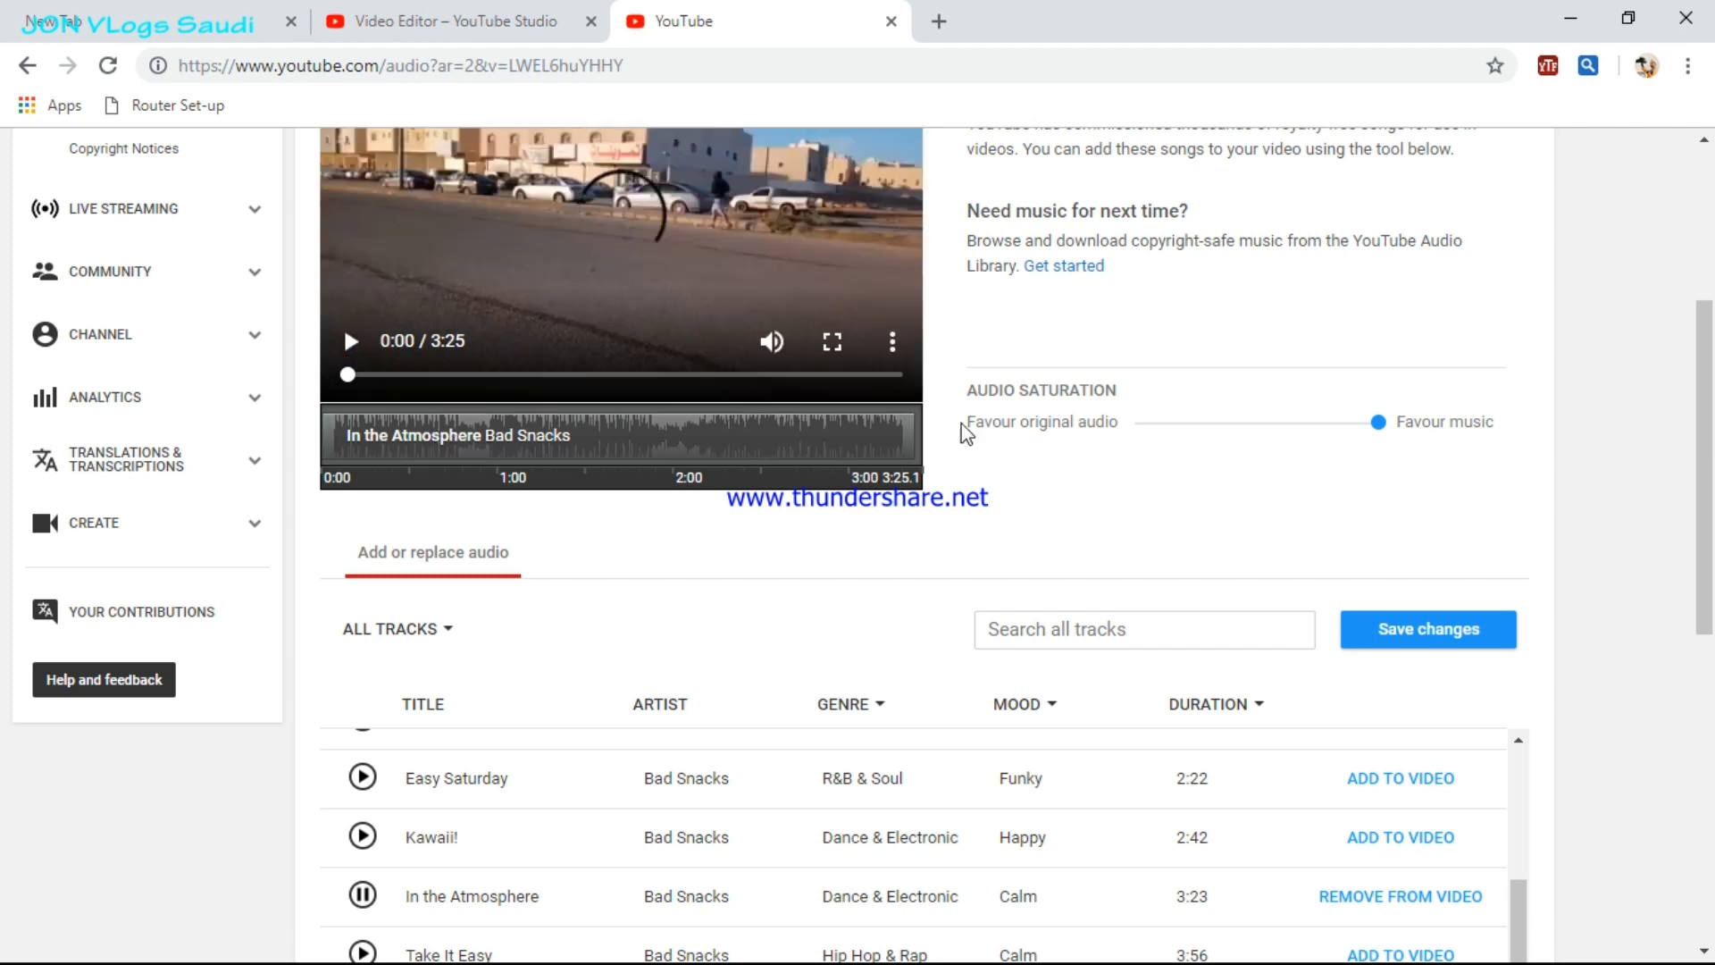
pyautogui.click(352, 343)
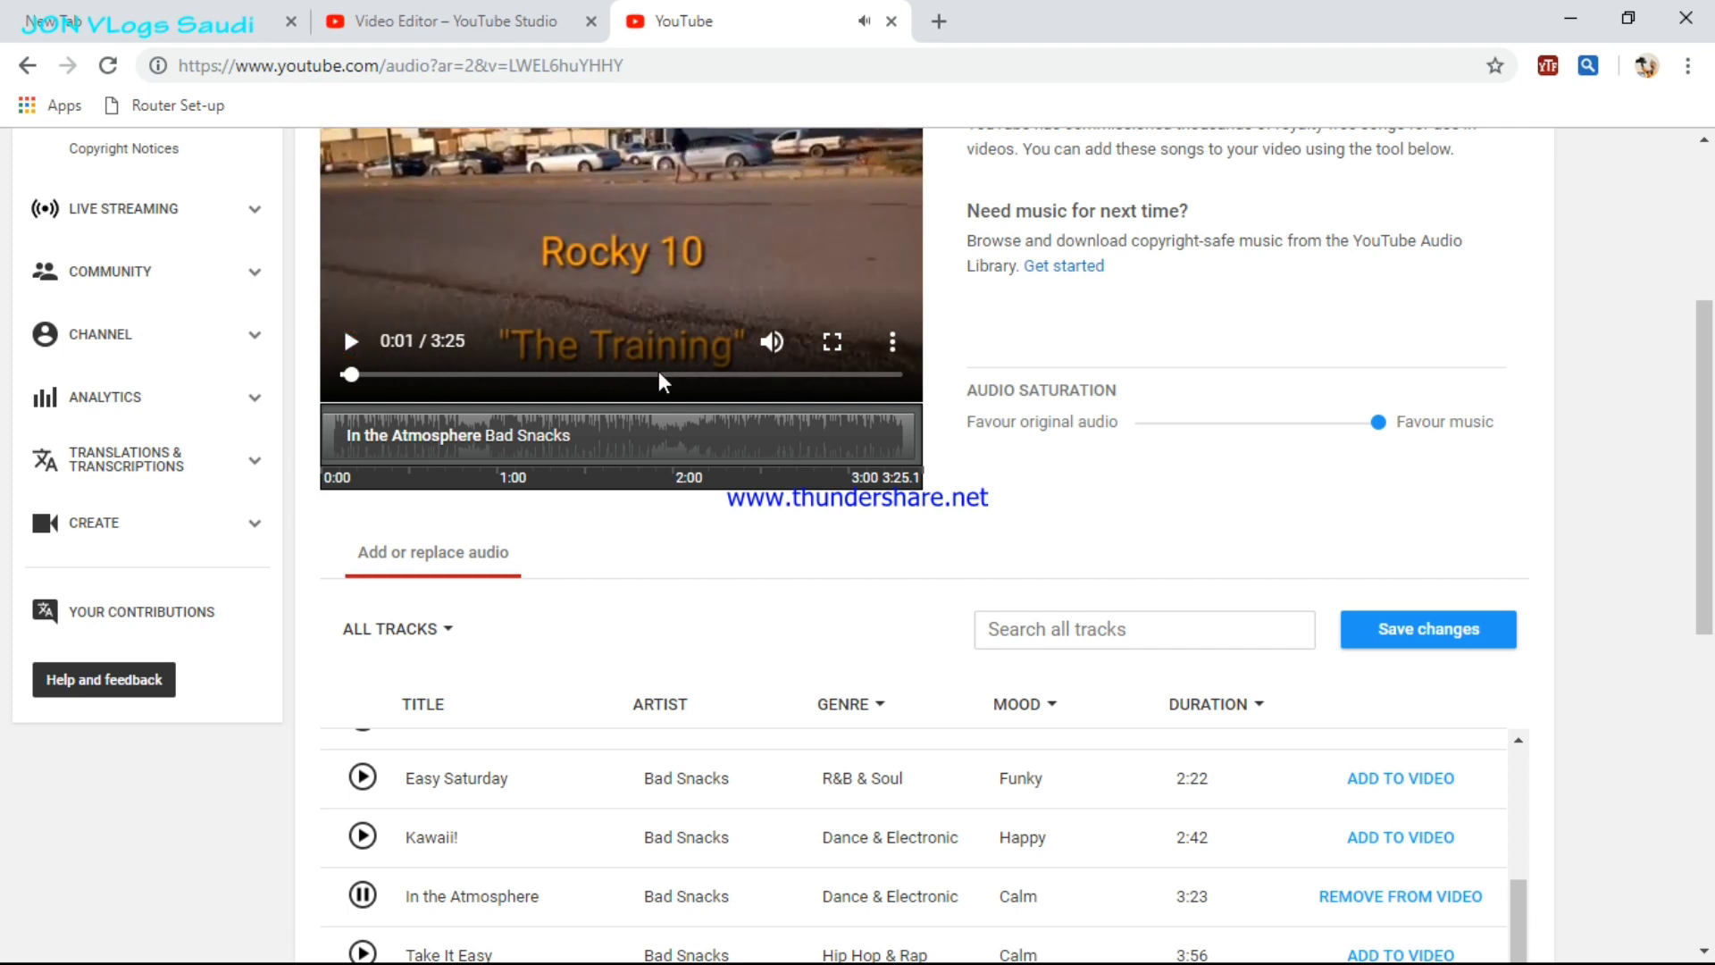
# Save the audio changes to the video, confirm the processing notice, and close the browser
pyautogui.click(1418, 651)
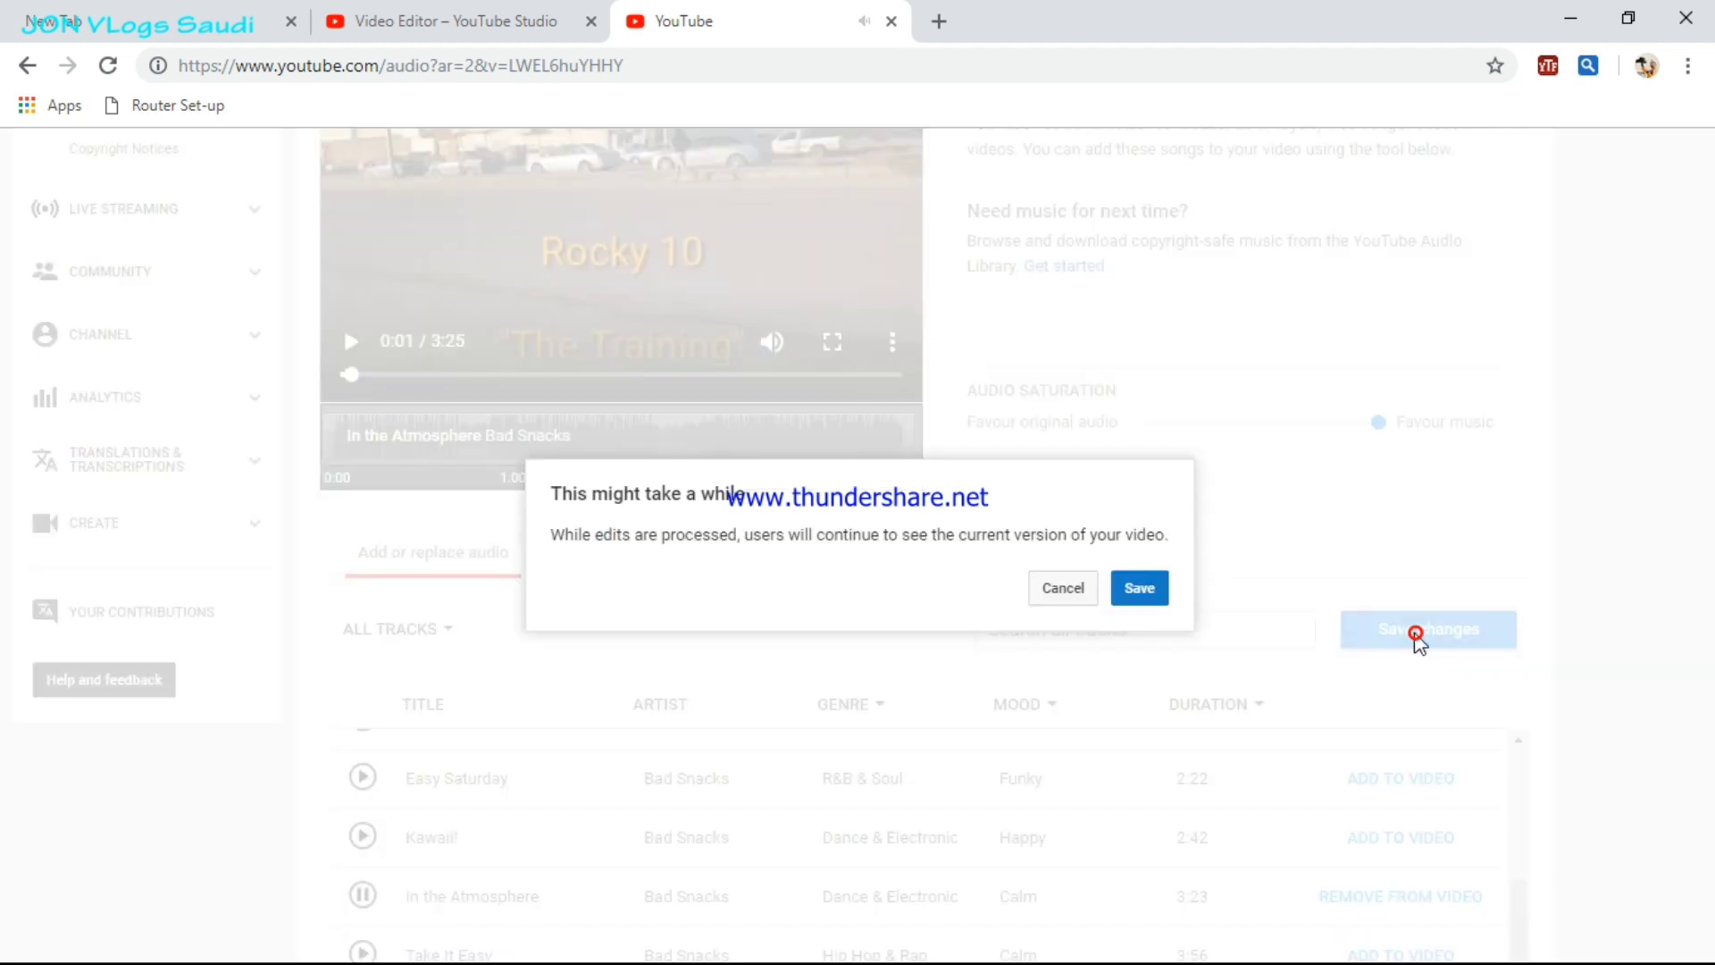
pyautogui.click(1140, 588)
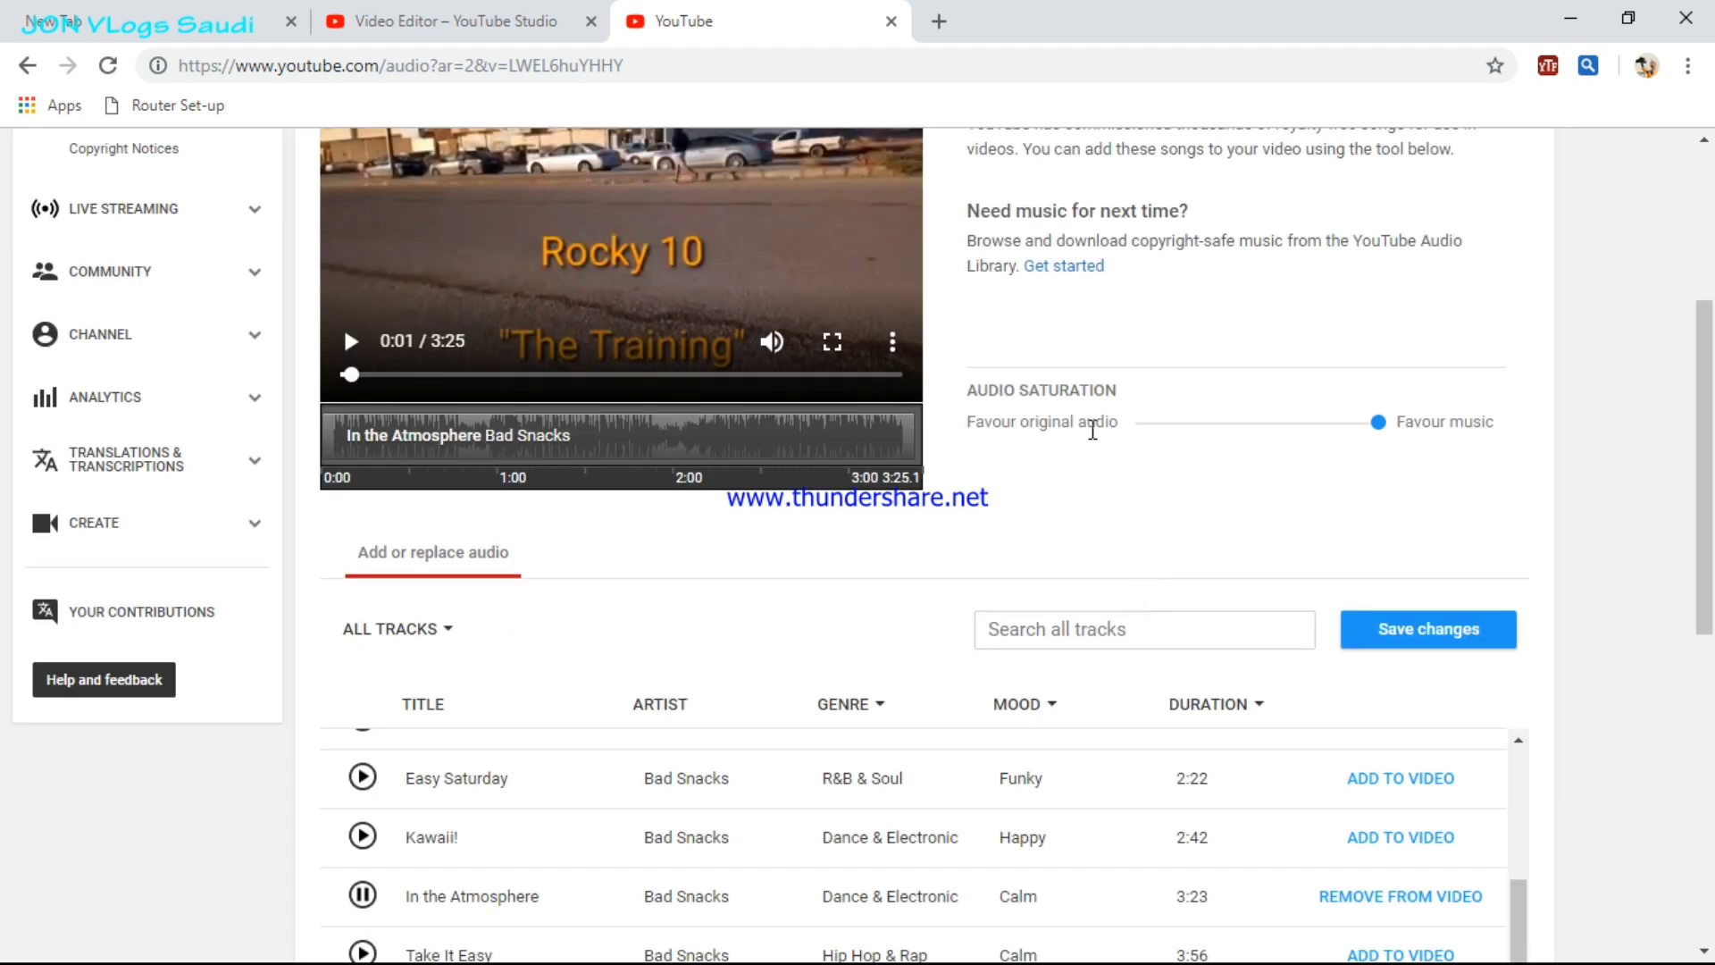
pyautogui.scroll(2, 1095, 430)
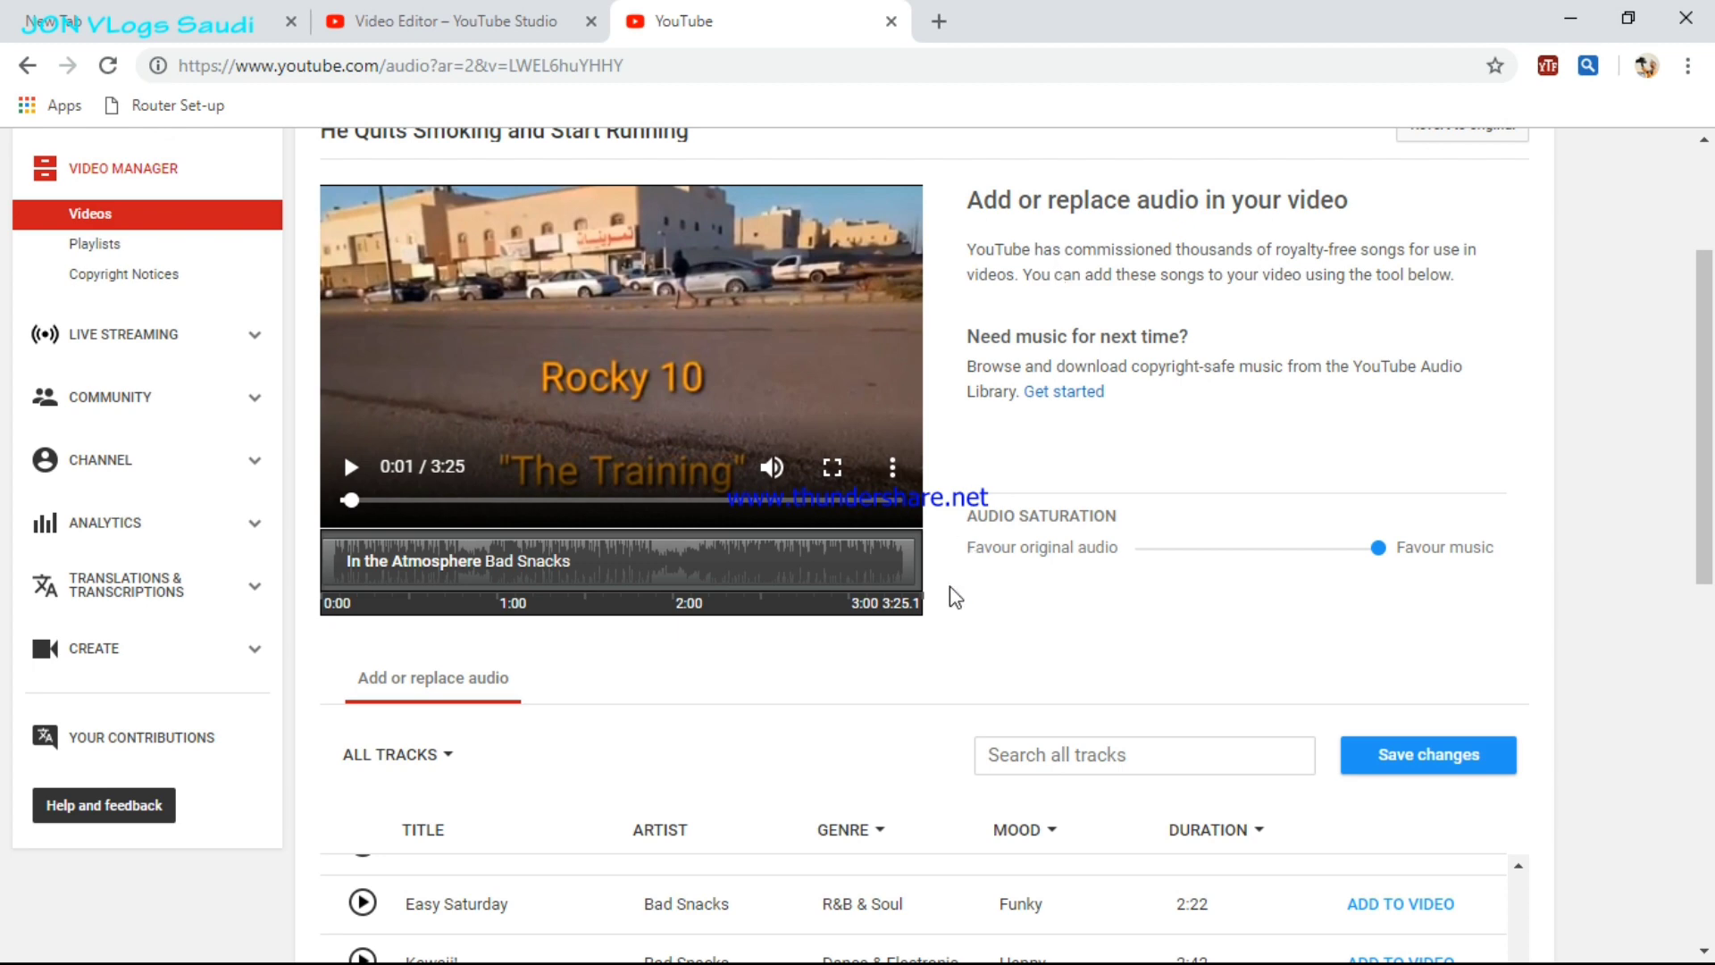
pyautogui.click(1428, 758)
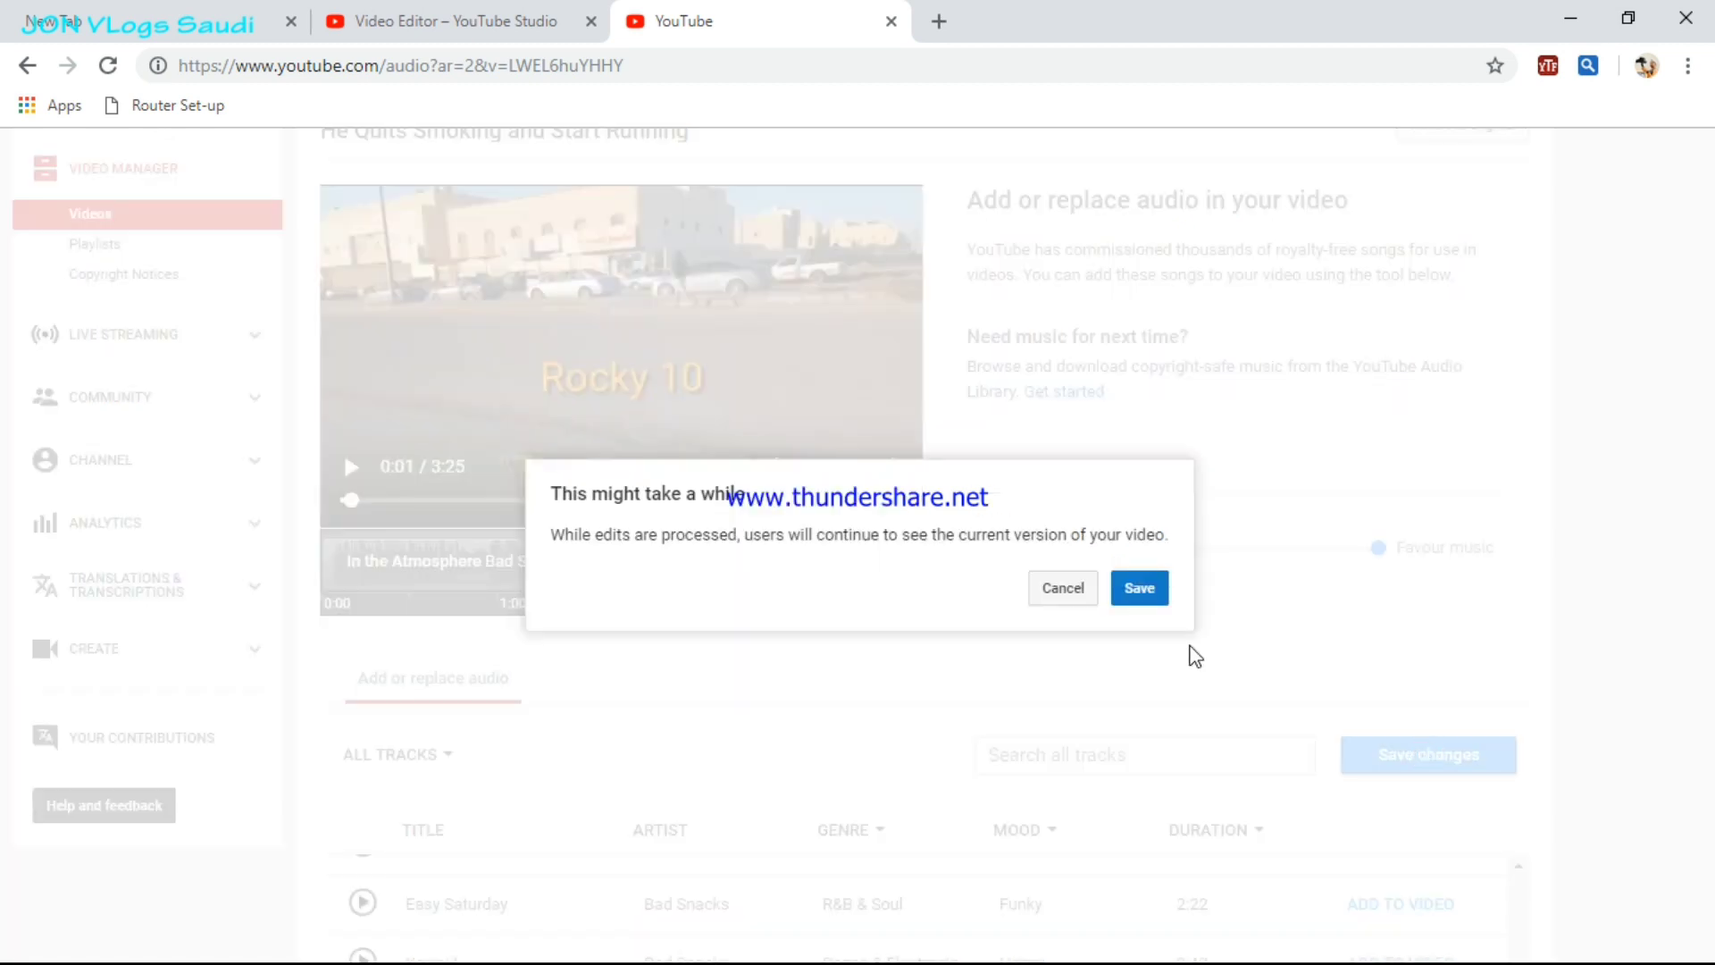
pyautogui.click(1153, 593)
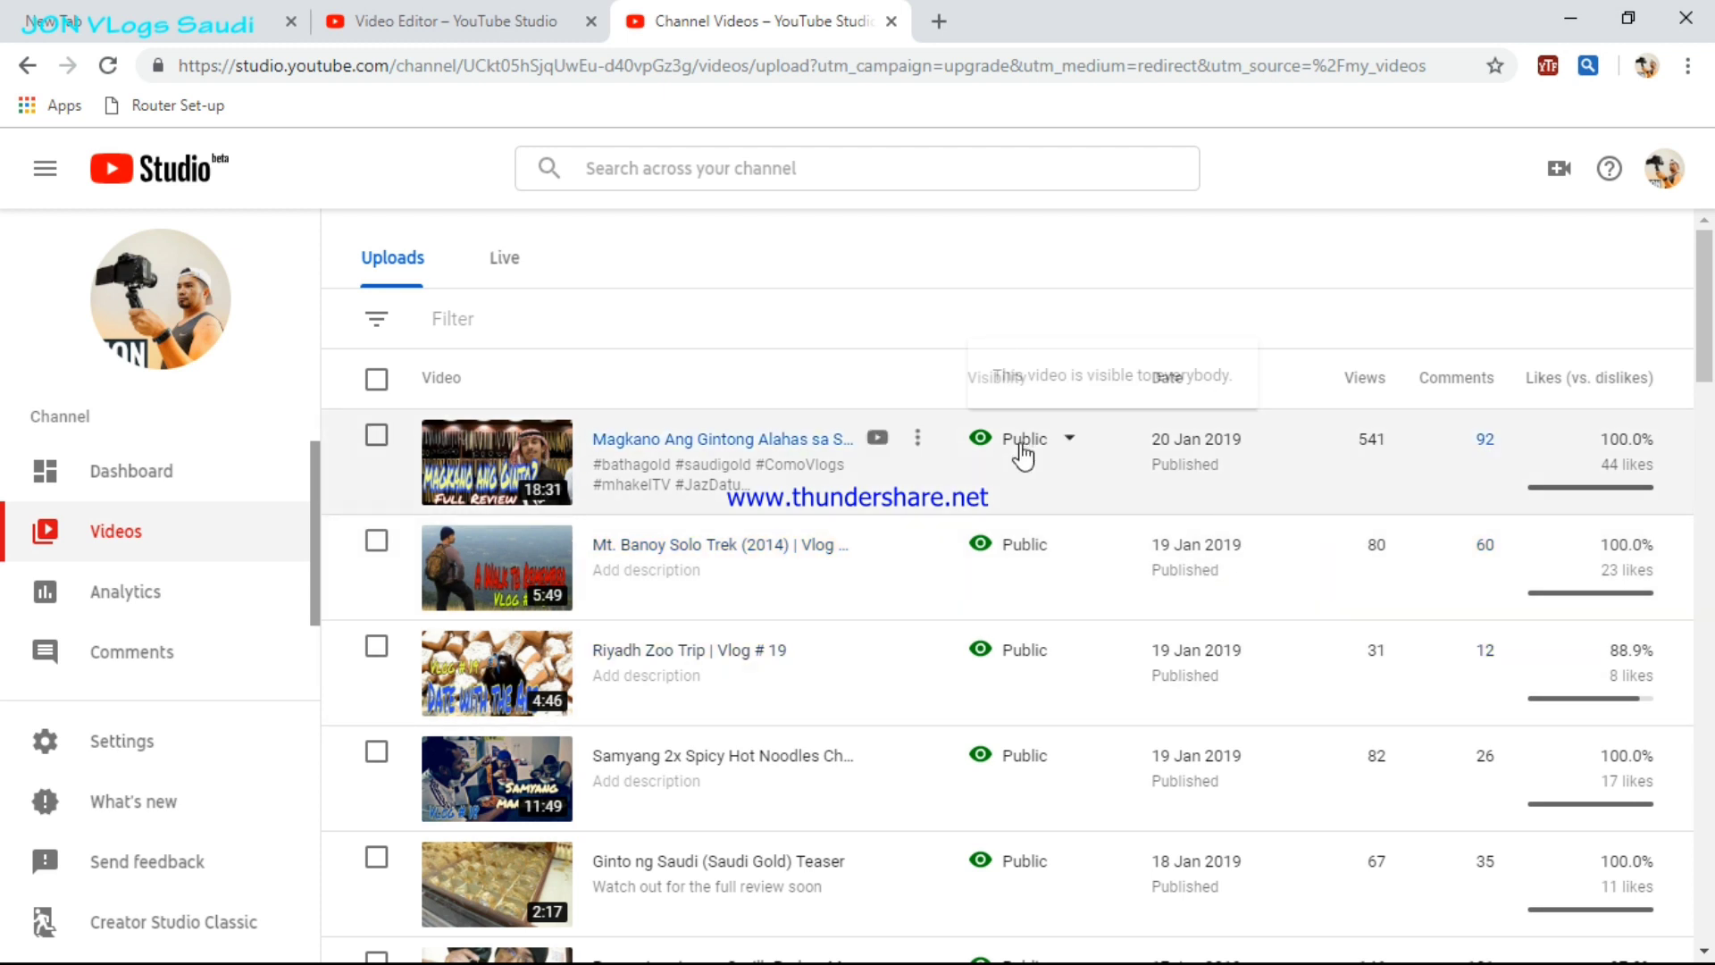
pyautogui.click(1693, 20)
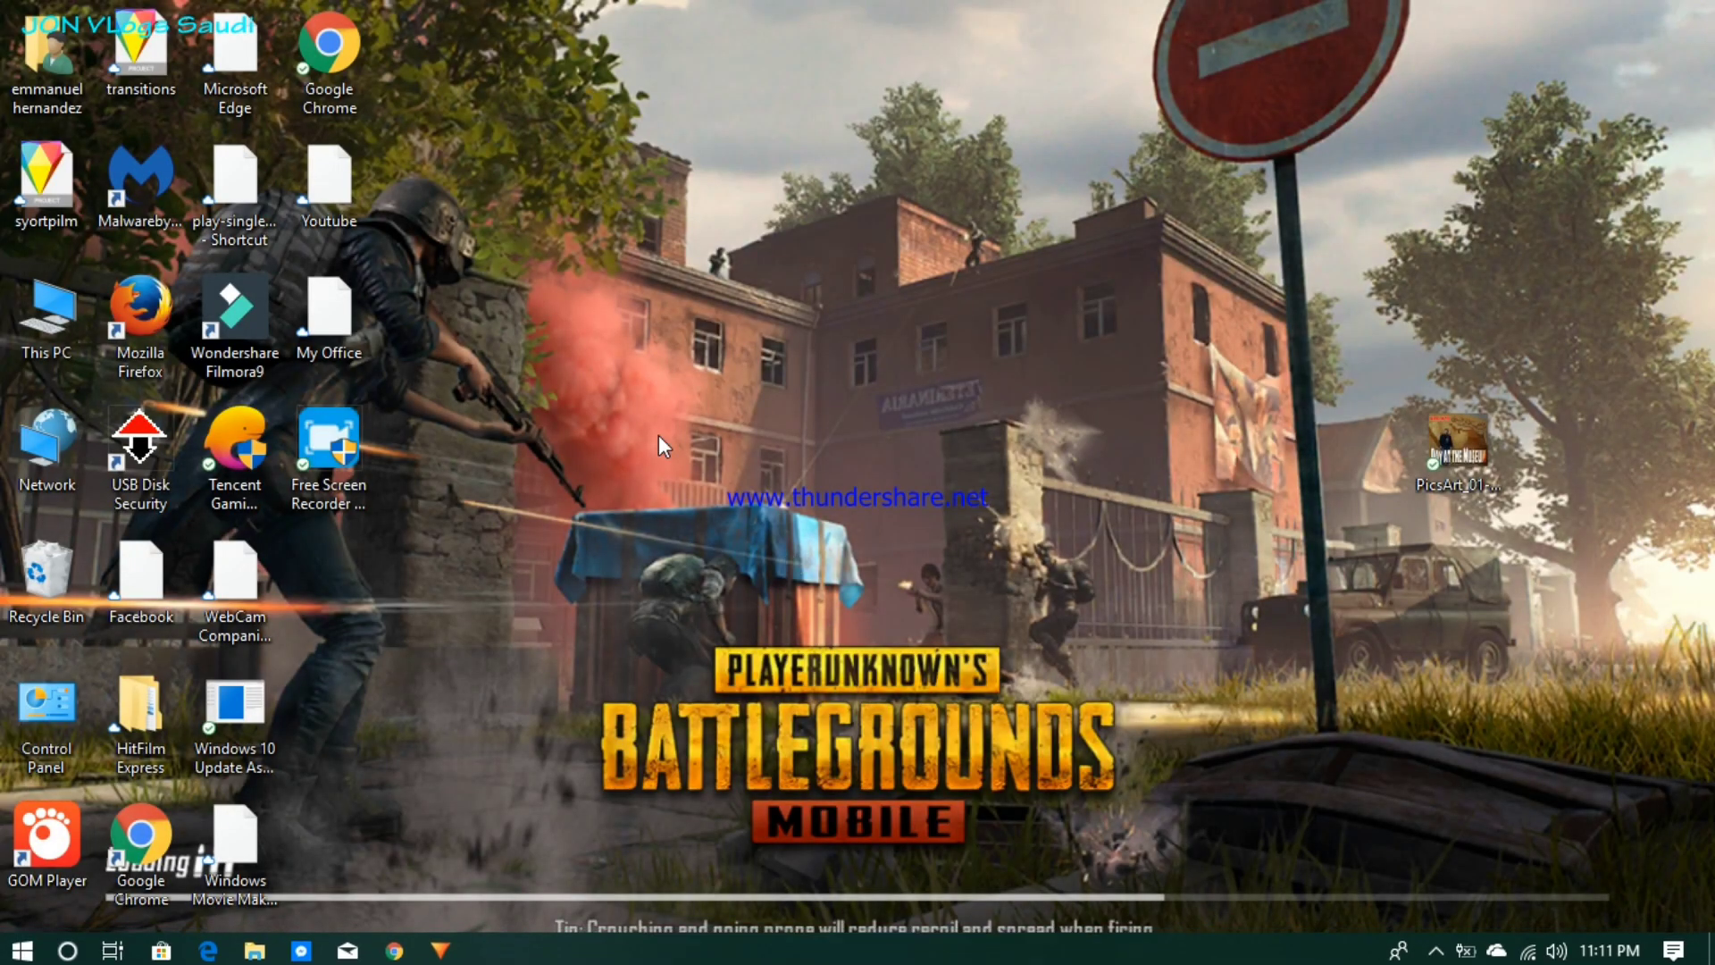